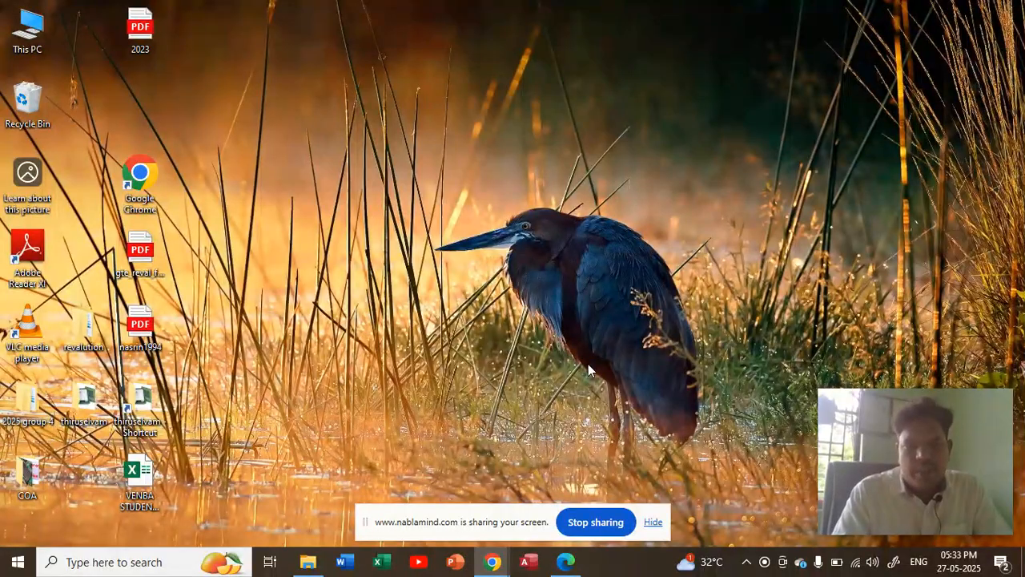
Look over the MS-Word exercise list in coa-final.pdf and return to the desktop.
click(568, 564)
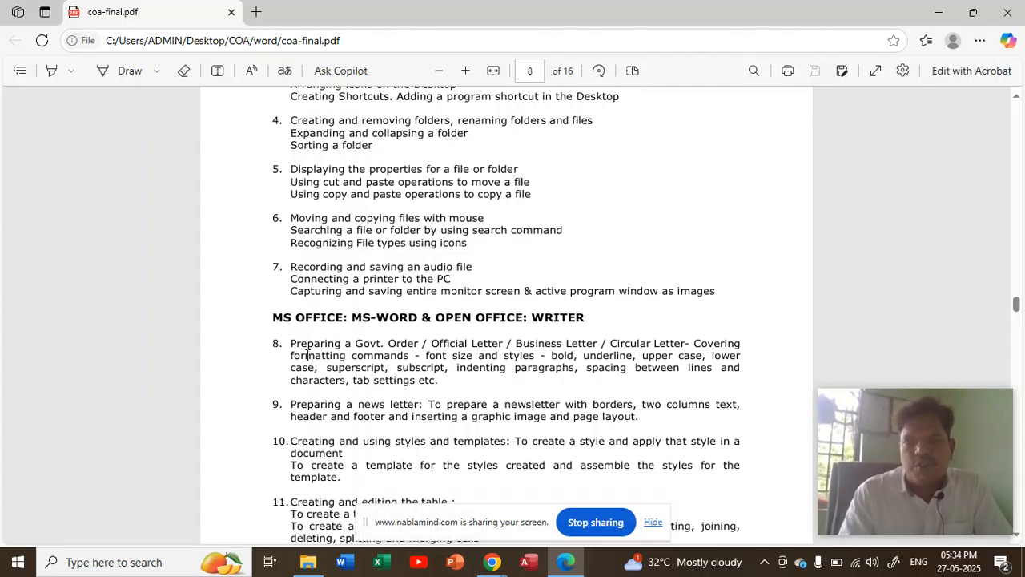
click(939, 12)
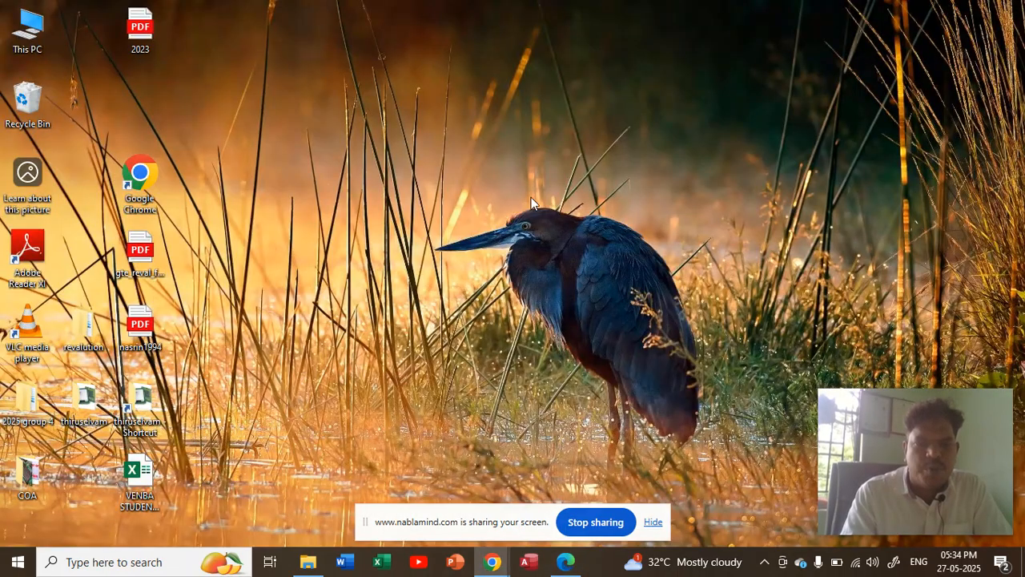
click(653, 522)
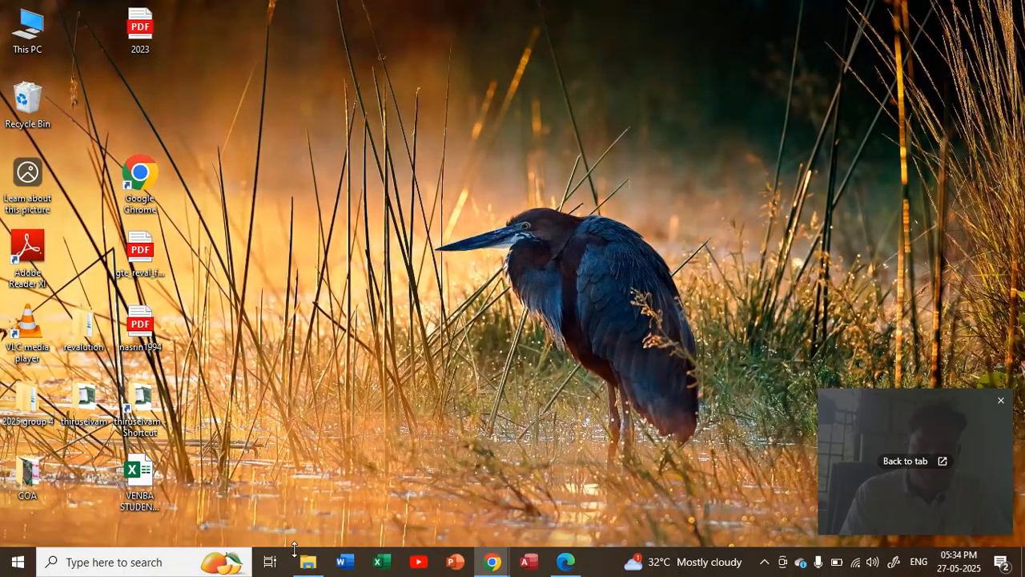
Switch to Word and create a new blank document.
click(344, 565)
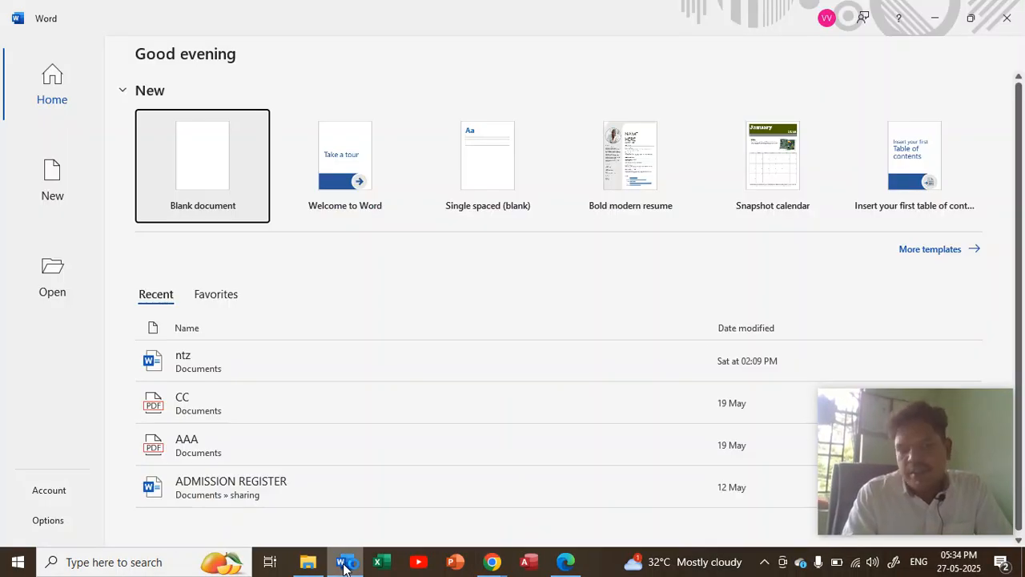
key(Return)
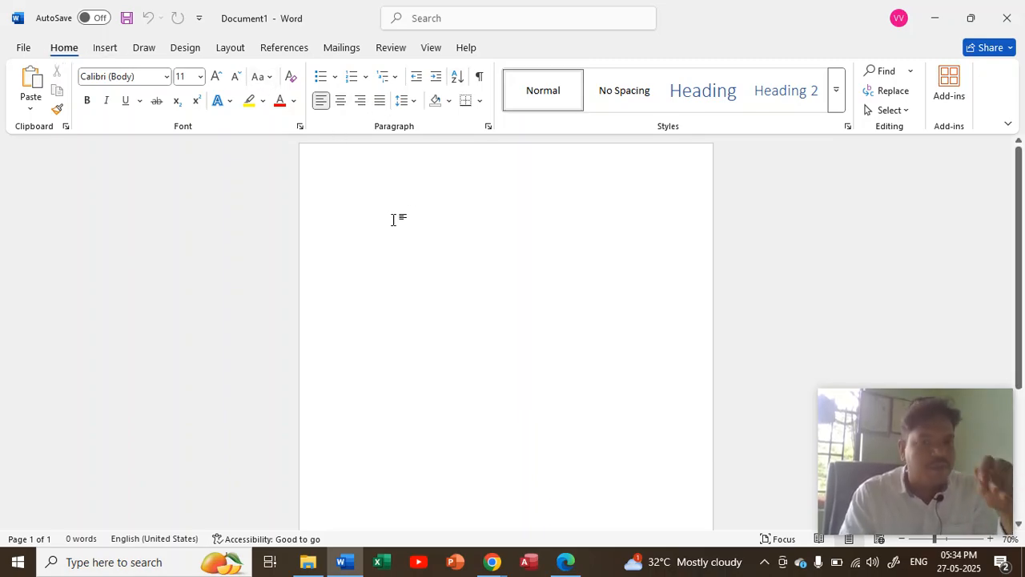
text(GOVER)
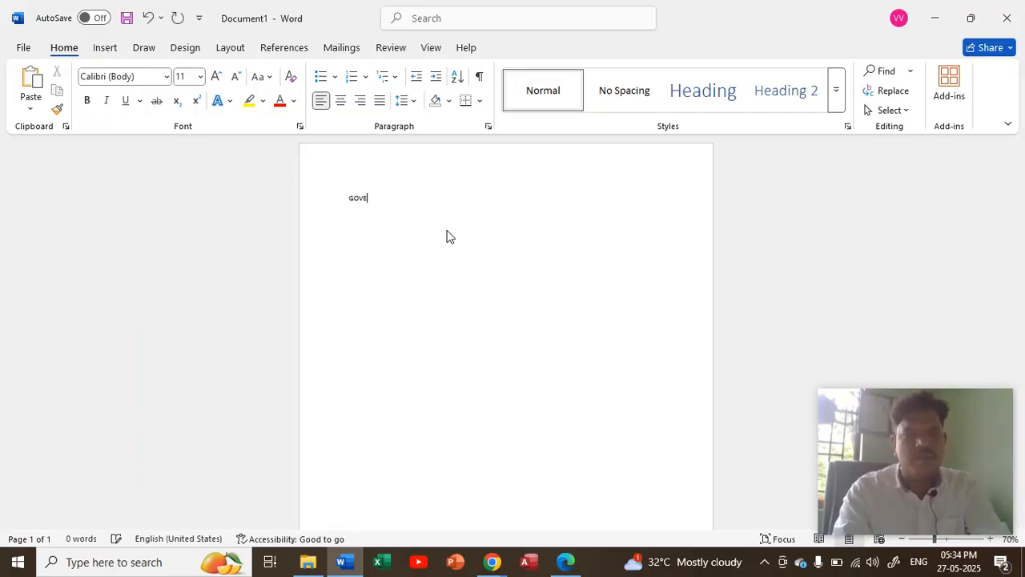
key(BackSpace)
key(BackSpace)
key(BackSpace)
key(BackSpace)
key(BackSpace)
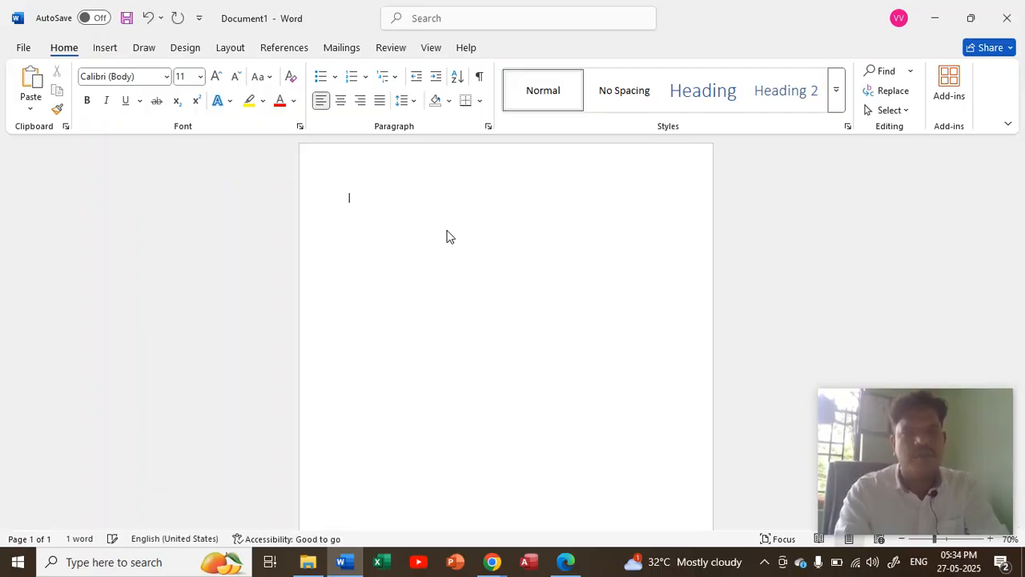
Enter the text "government of india" in lowercase and set its font to Times New Roman.
text(governme)
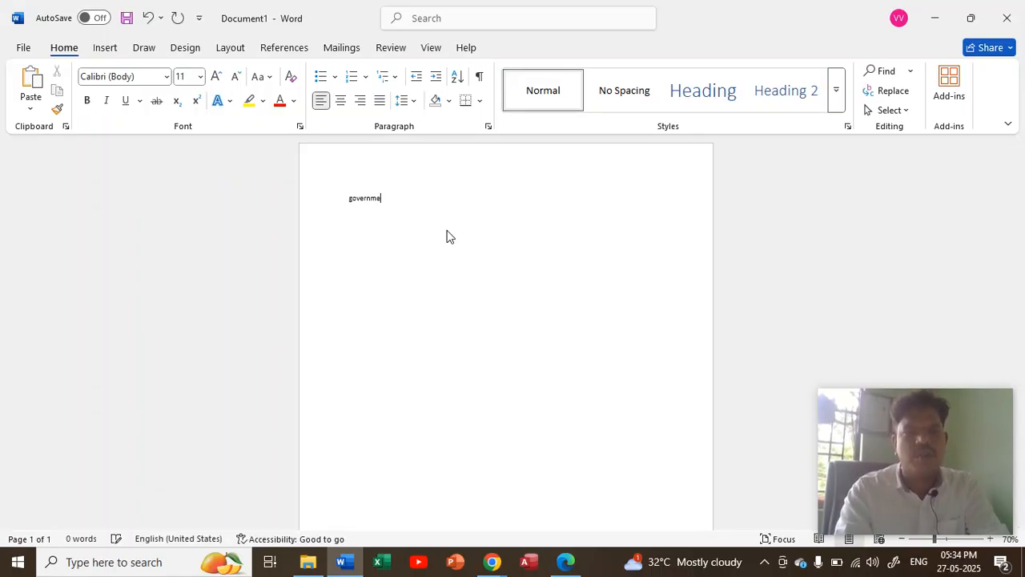
text(nt of india)
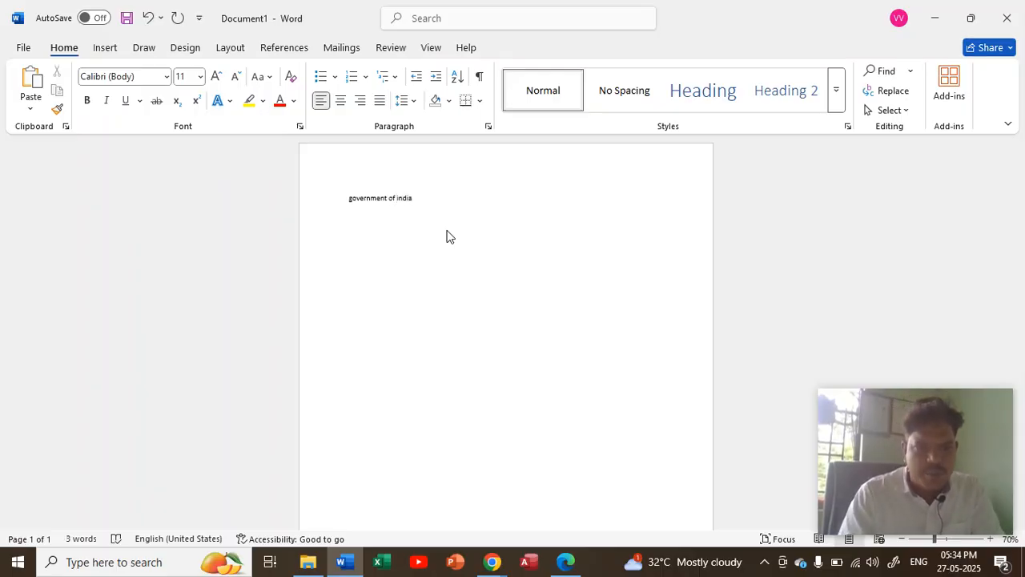
key(ctrl+a)
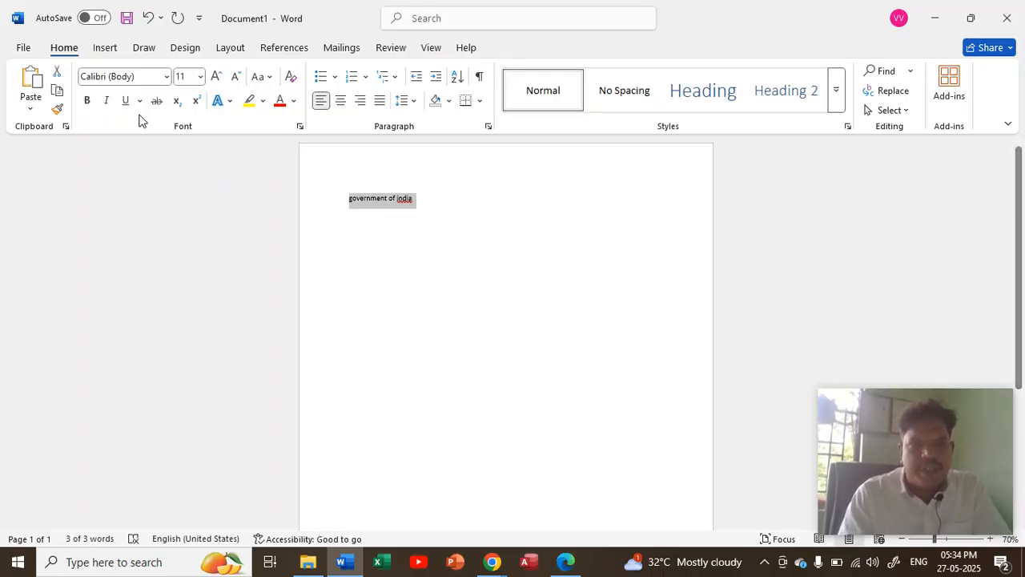
click(167, 78)
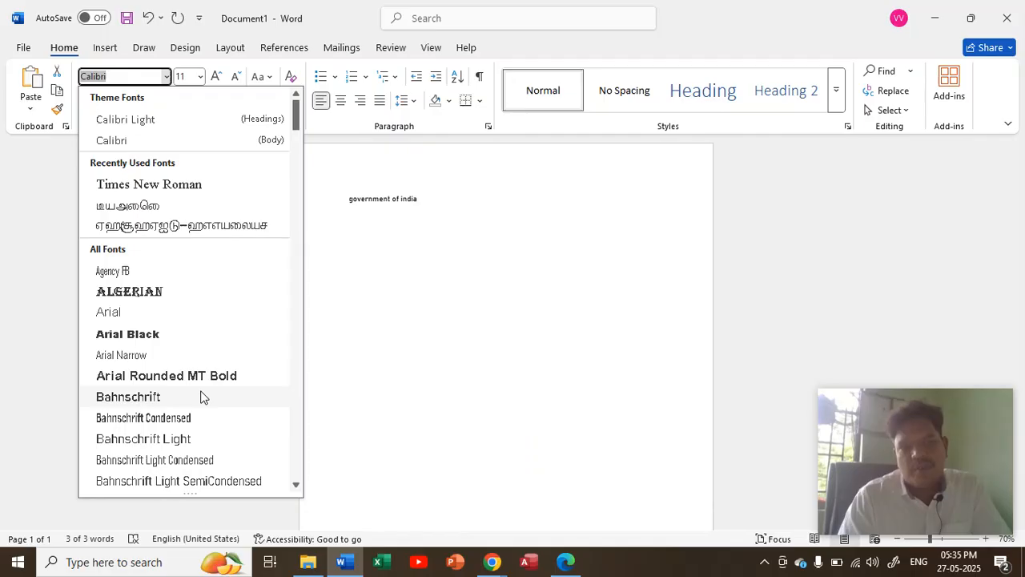
scroll(298, 355, down, 20)
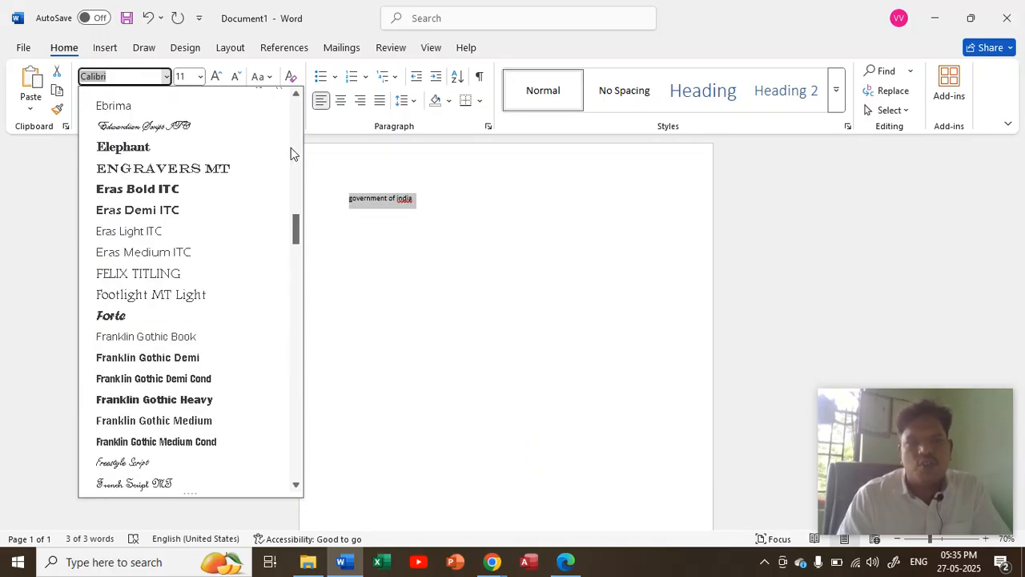
scroll(291, 147, up, 6)
scroll(291, 147, up, 6)
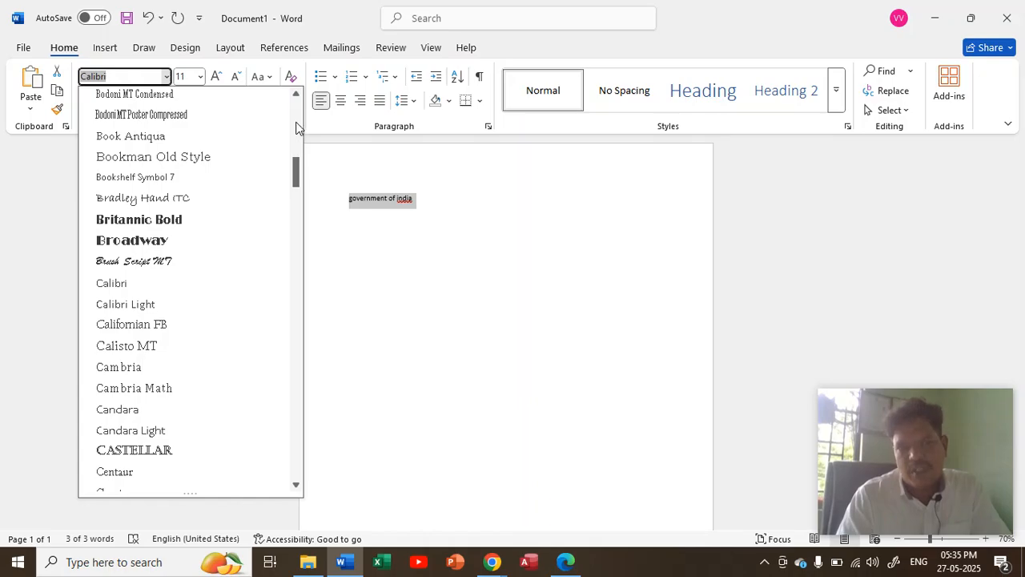
click(296, 121)
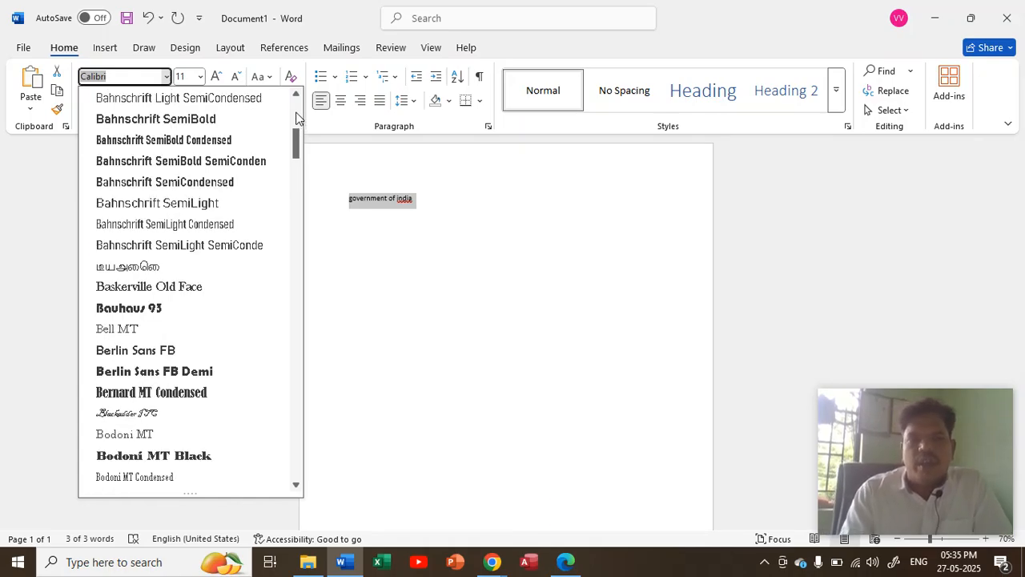
click(296, 121)
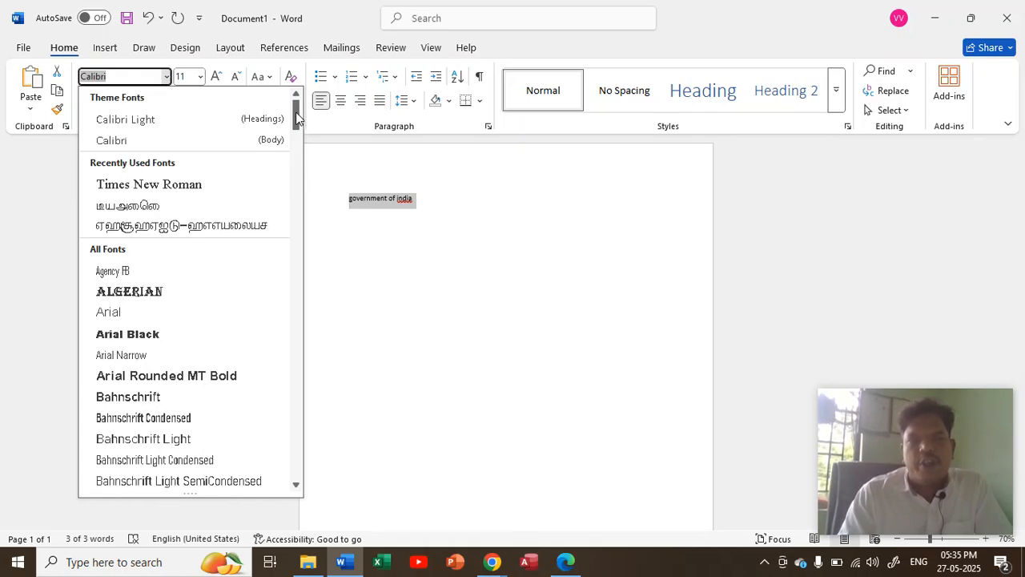
key(Down)
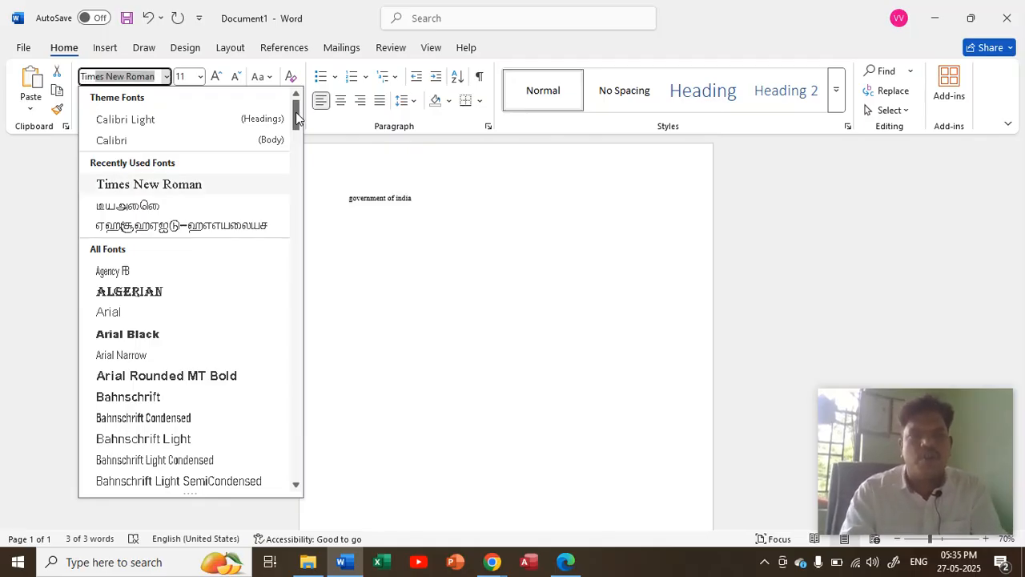
key(Return)
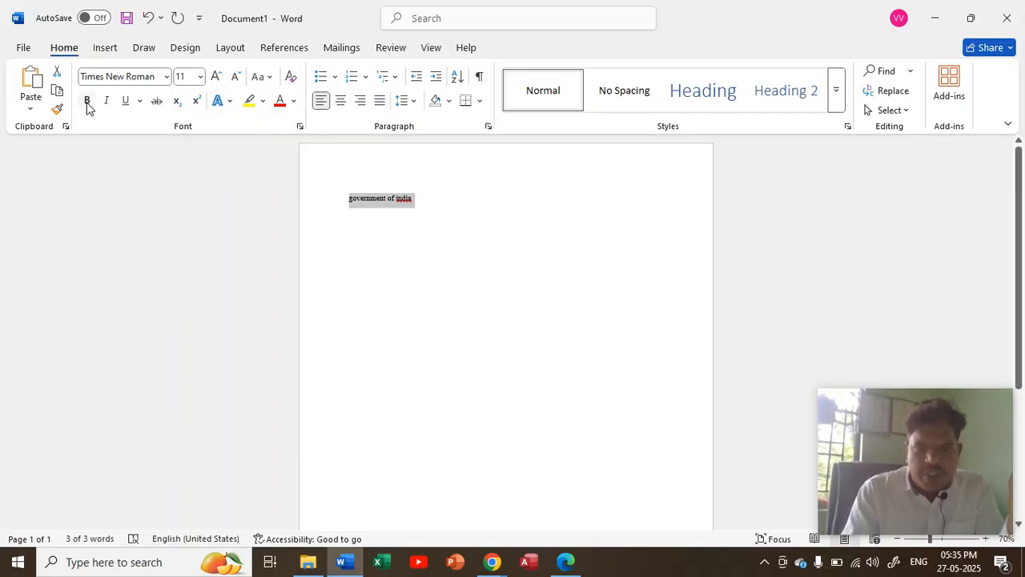
Format the "government of india" line as bold and italic.
mouse_move(939, 419)
drag(937, 413, 931, 288)
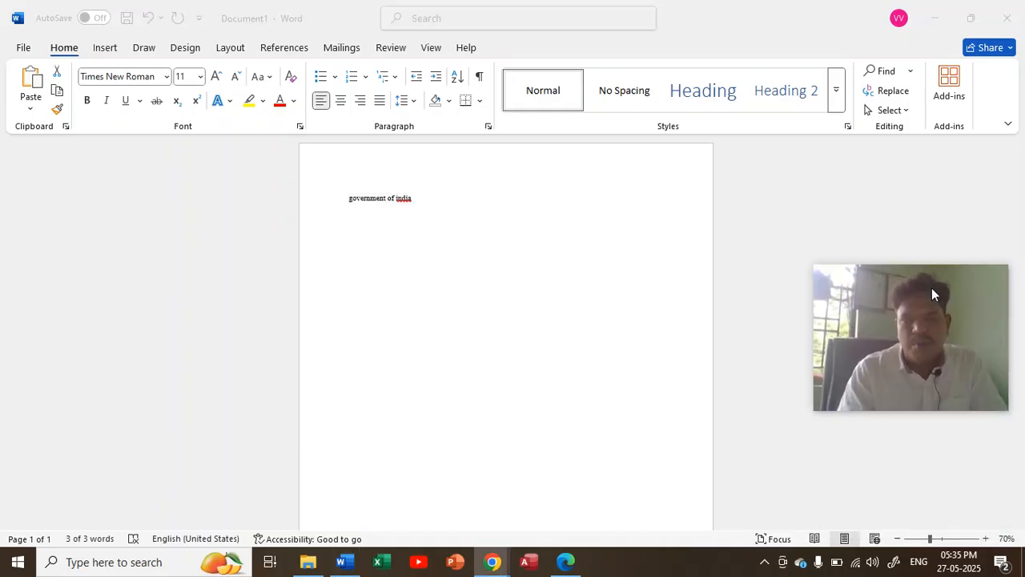
click(986, 539)
click(986, 539)
click(986, 539)
click(986, 539)
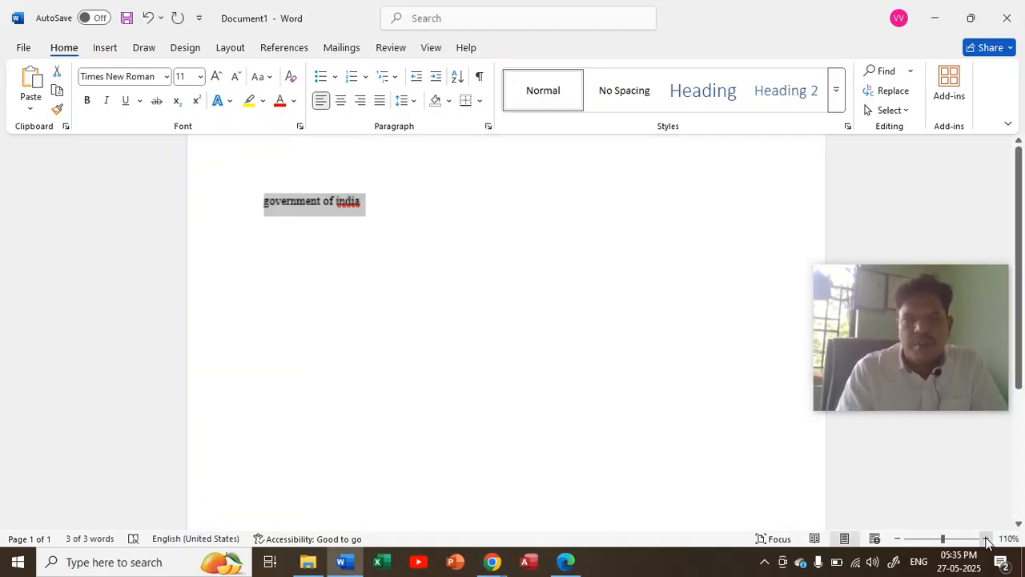
click(986, 539)
click(986, 539)
click(987, 539)
click(987, 539)
click(986, 539)
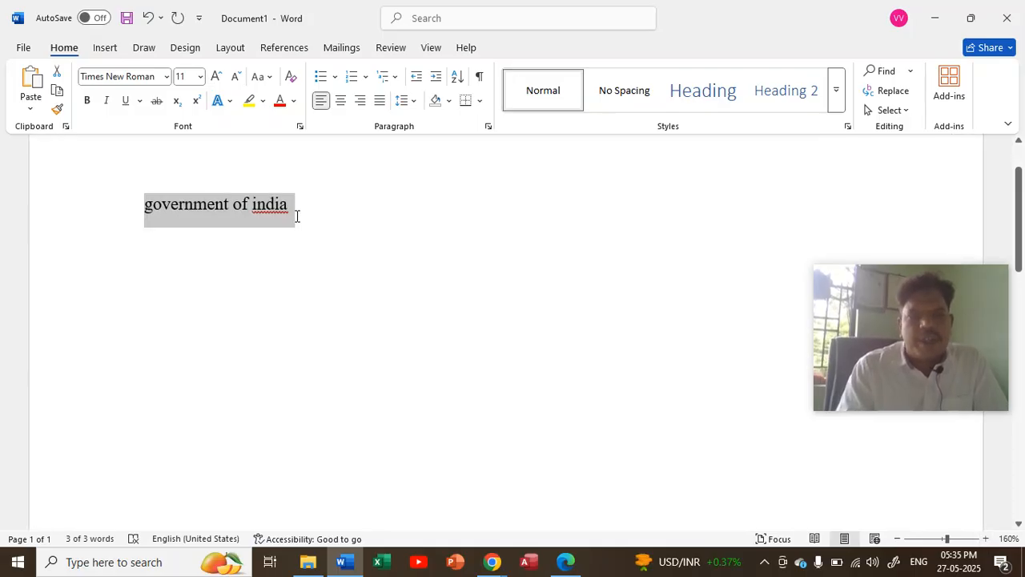
click(88, 102)
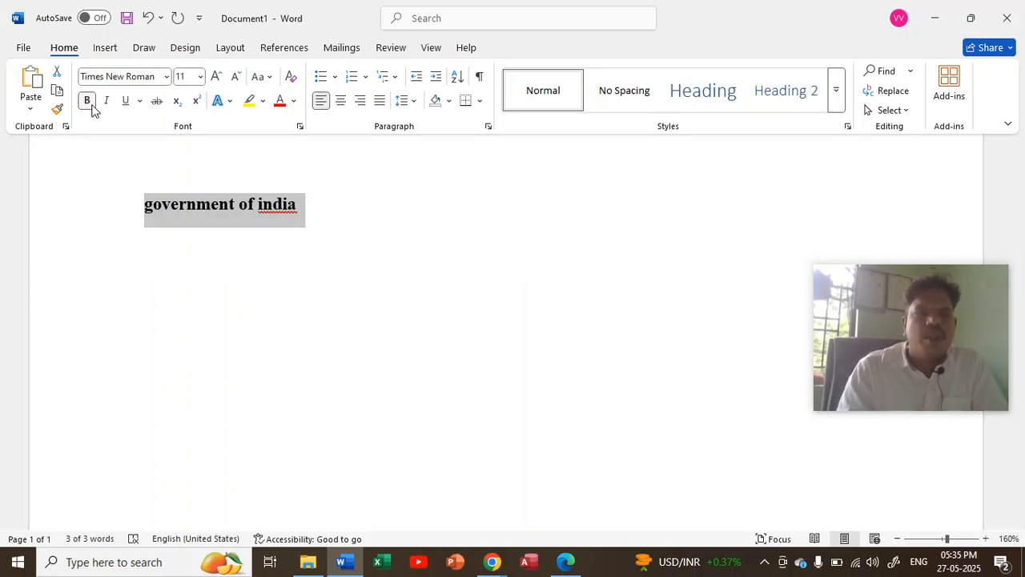
click(106, 101)
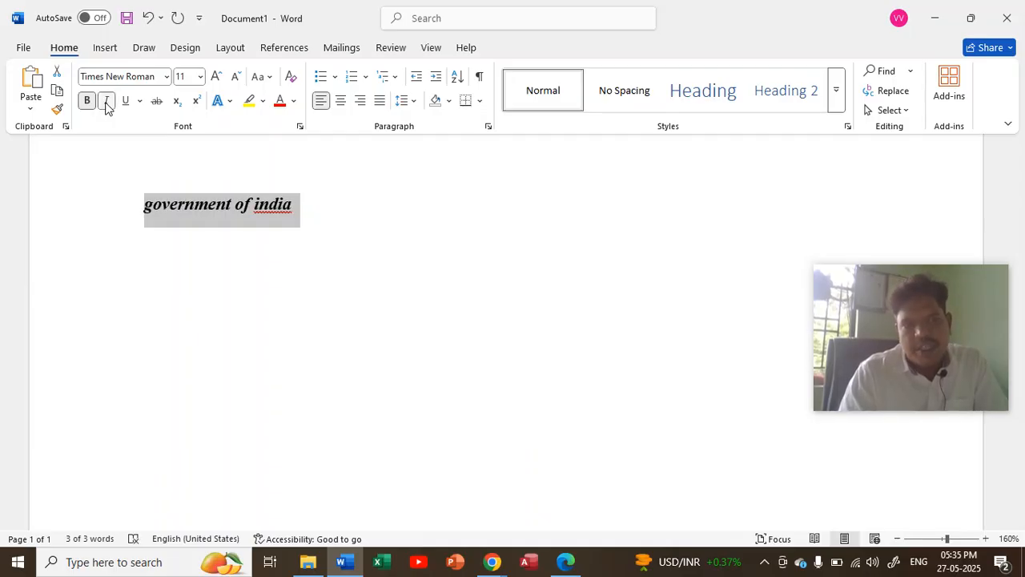
click(106, 102)
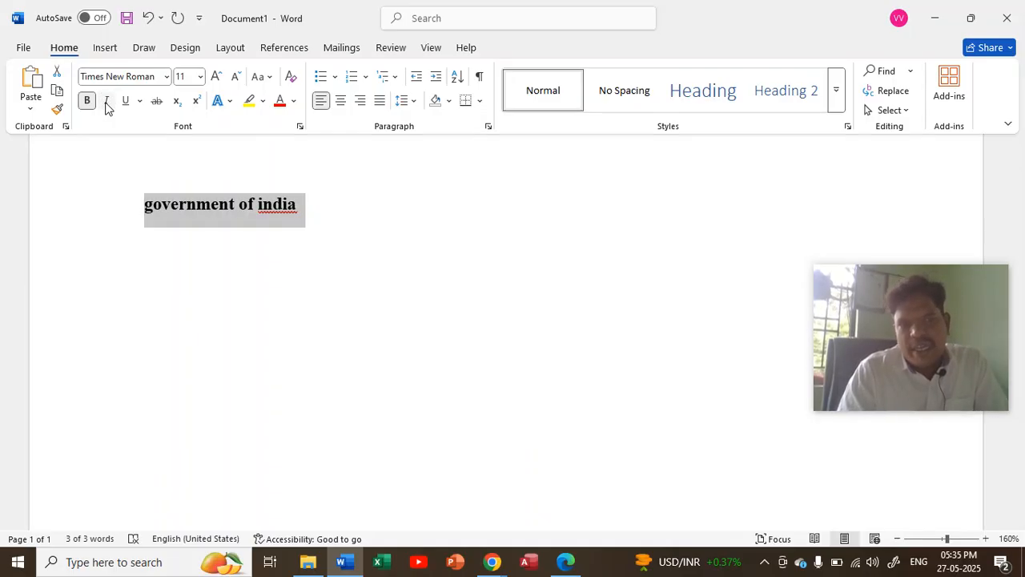
click(106, 102)
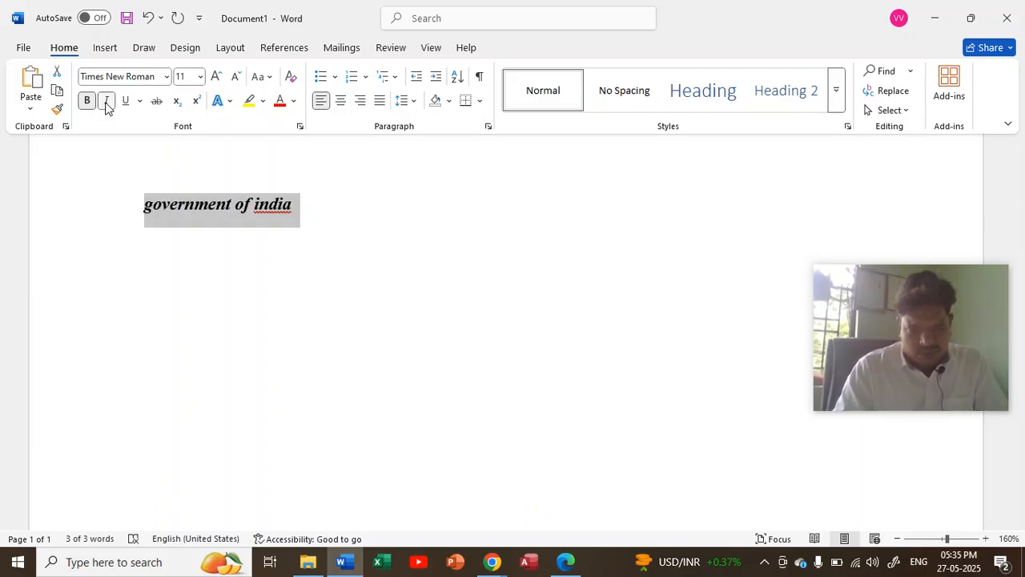
Underline "government of india" with a single line and set the underline color to standard red.
click(124, 102)
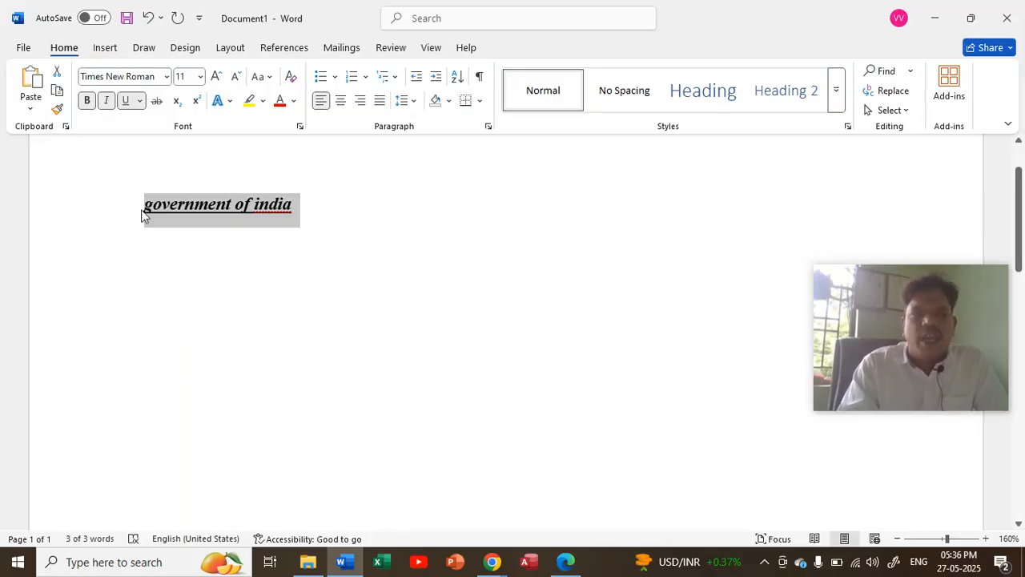
click(140, 100)
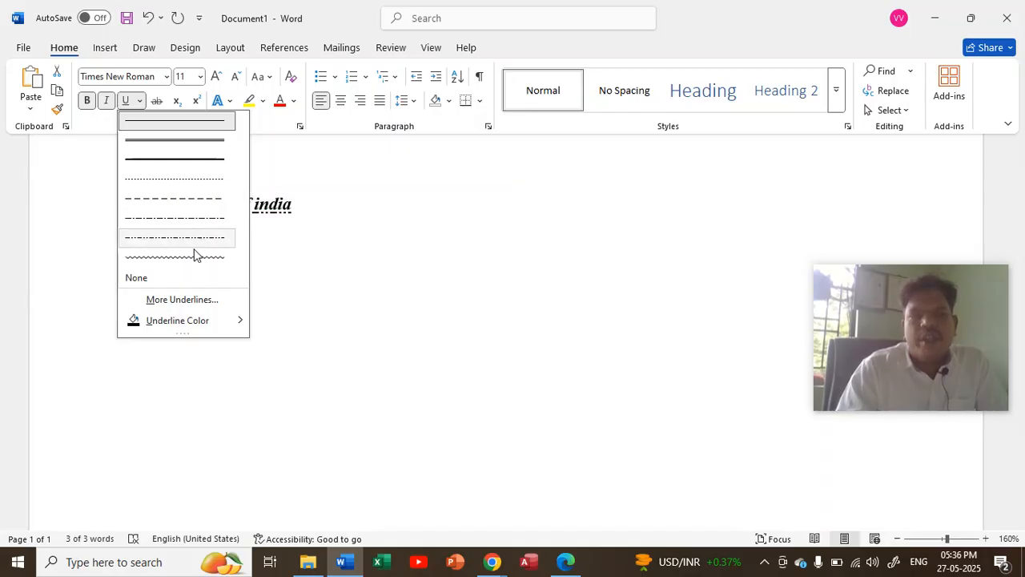
mouse_move(197, 330)
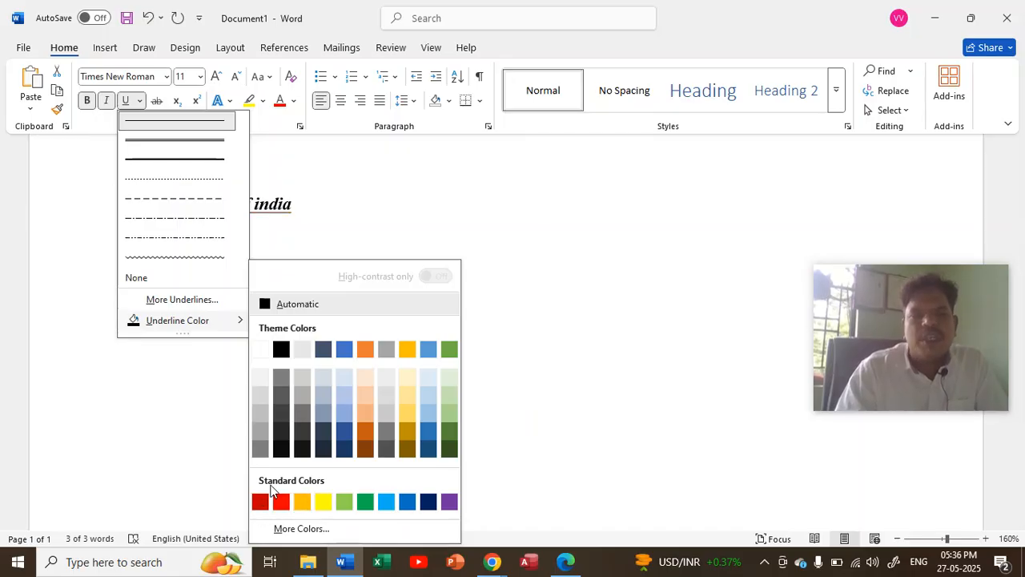
click(280, 502)
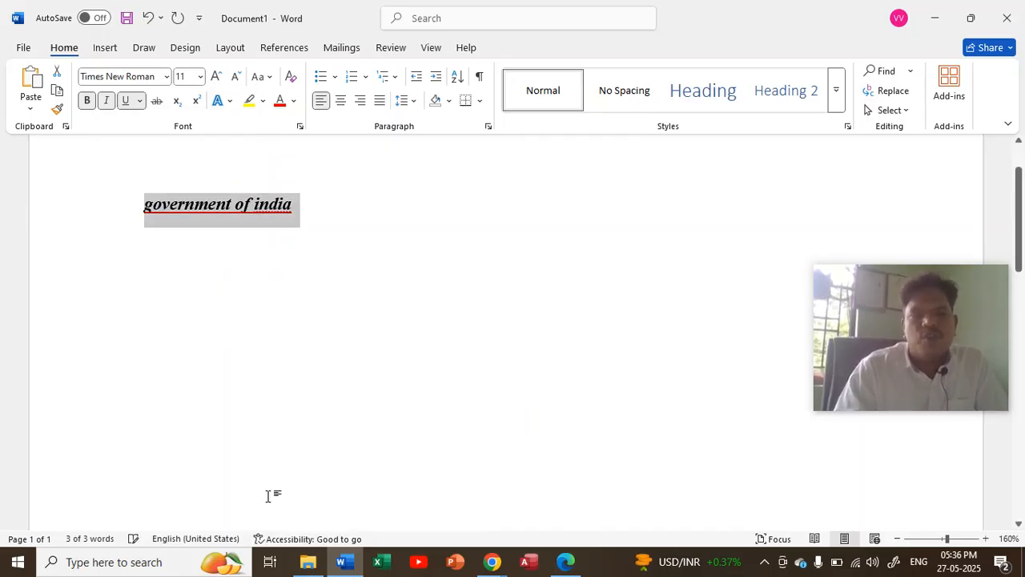
Add "abc" after "india" with the red underline, followed by "abc/abc" without underline on the same line.
click(335, 223)
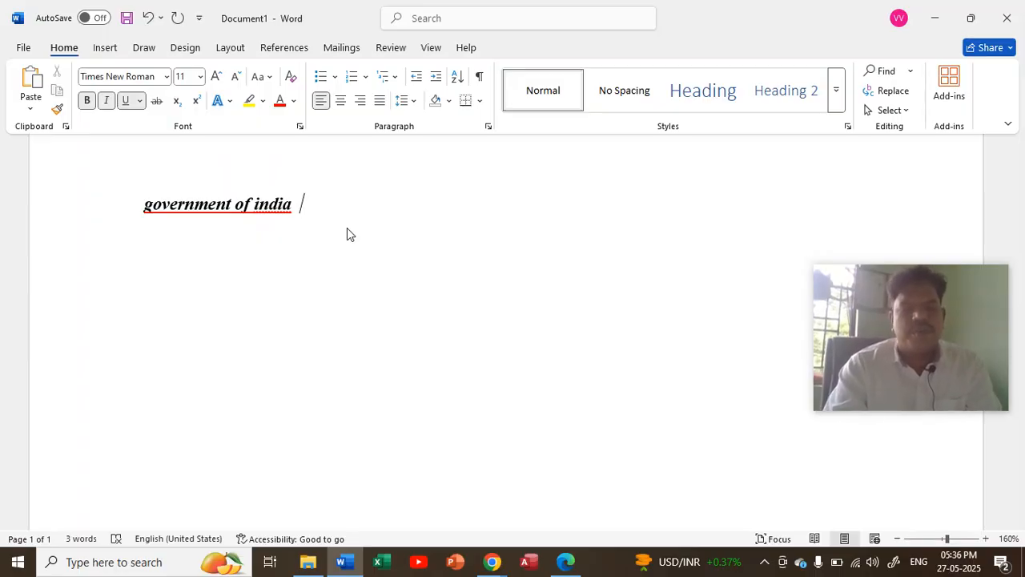
text(abc)
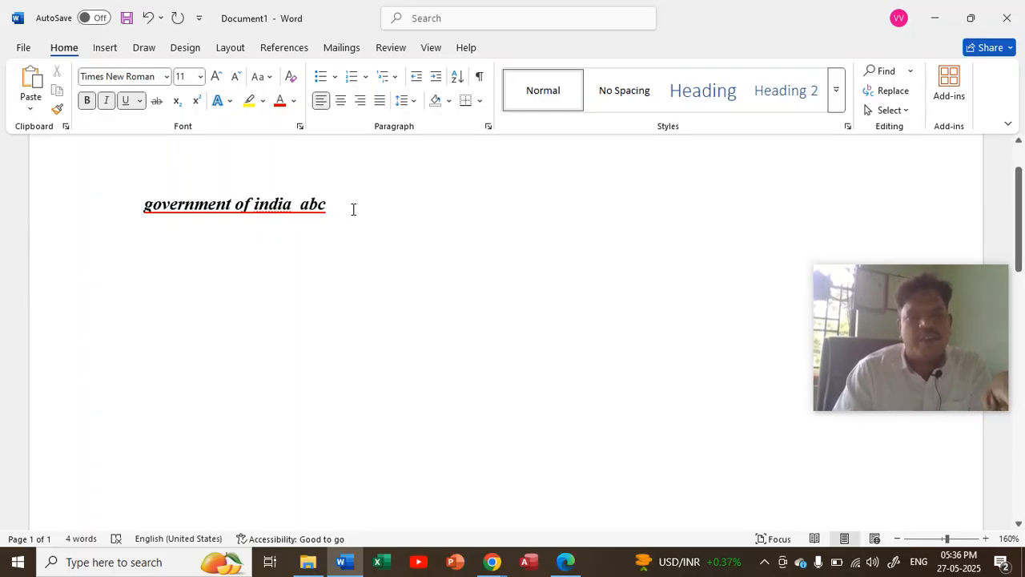
click(129, 101)
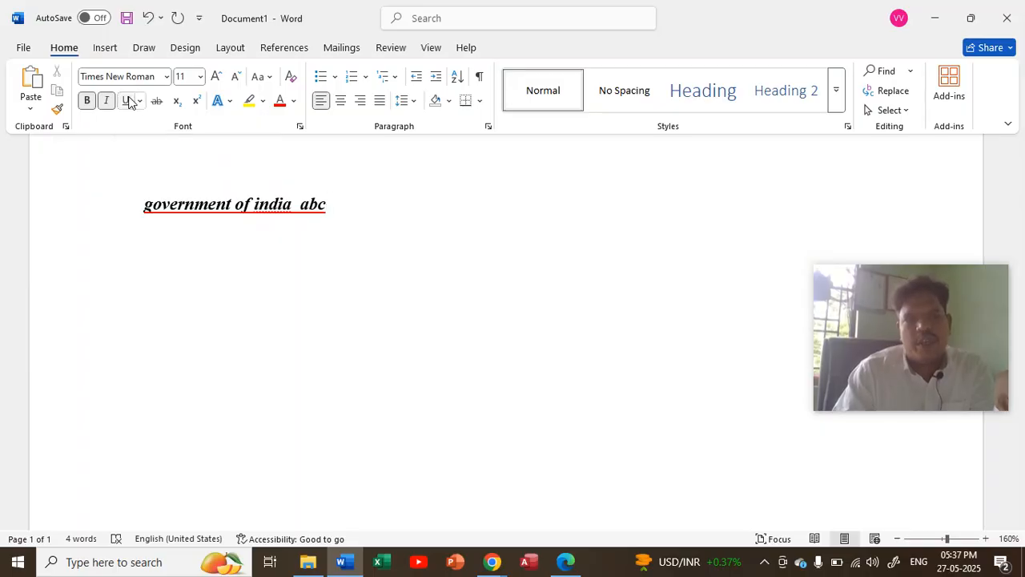
text(abc)
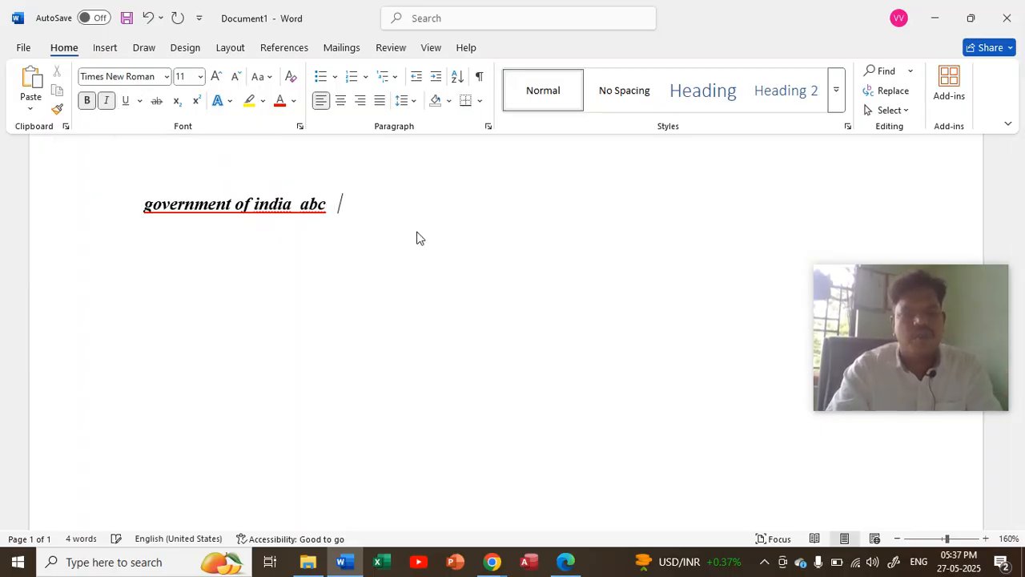
text(/abc)
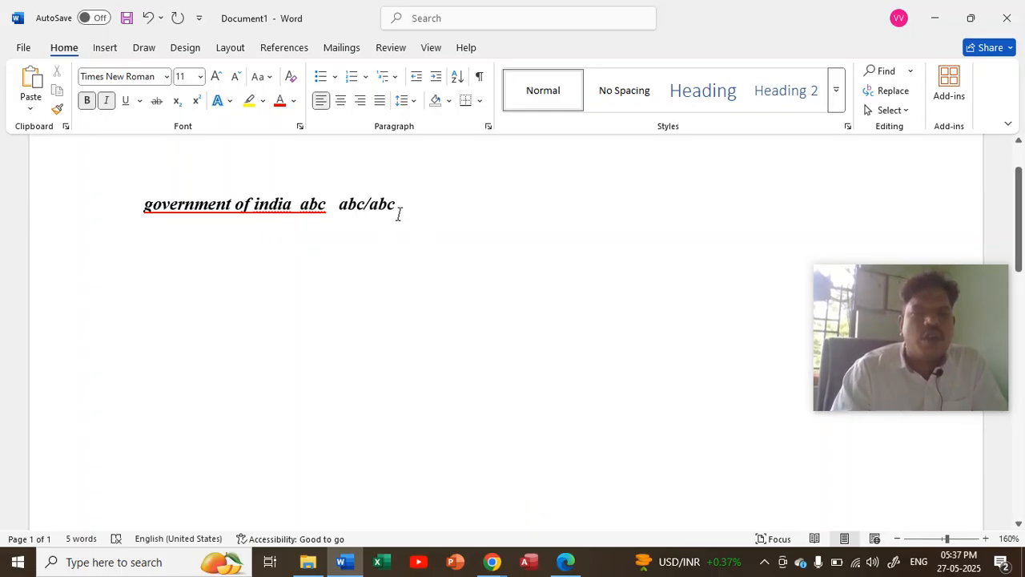
Apply strikethrough to the "abc" after the slash in "abc/abc".
drag(398, 209, 374, 210)
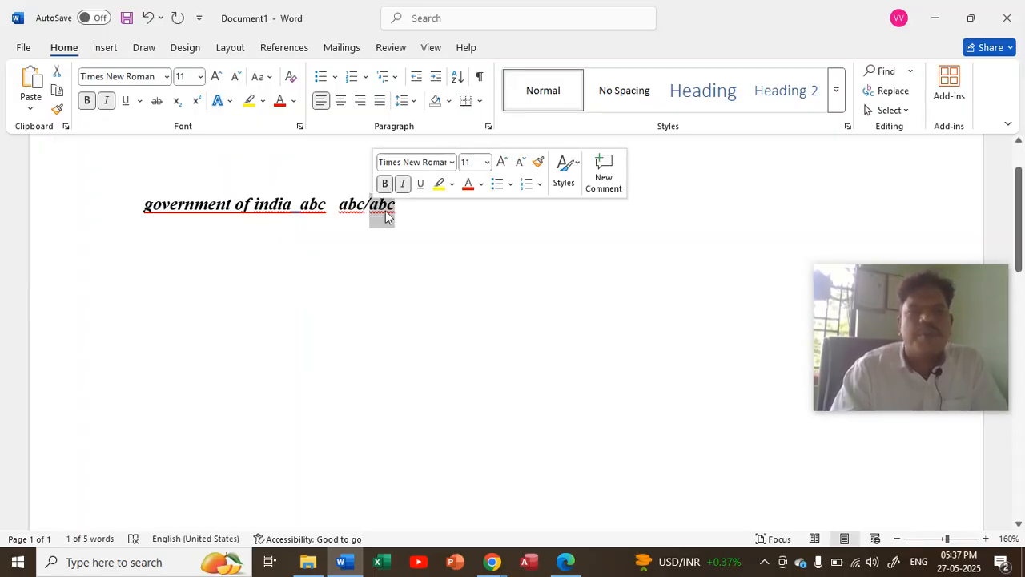
click(157, 102)
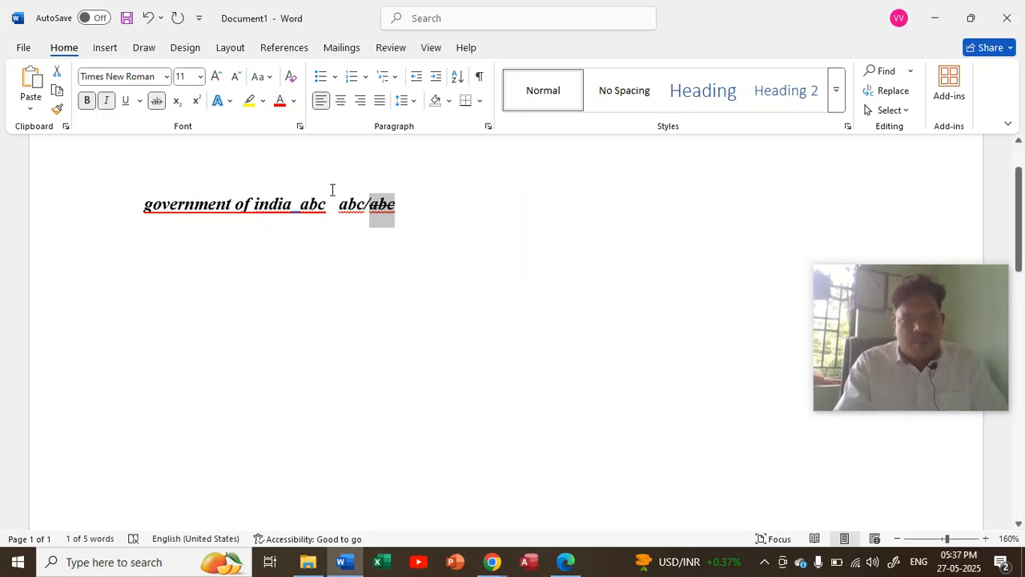
Apply strikethrough to the "abc" before the slash and add struck-through sample text "hhiuhiuhu" at the end of the line.
drag(341, 206, 365, 210)
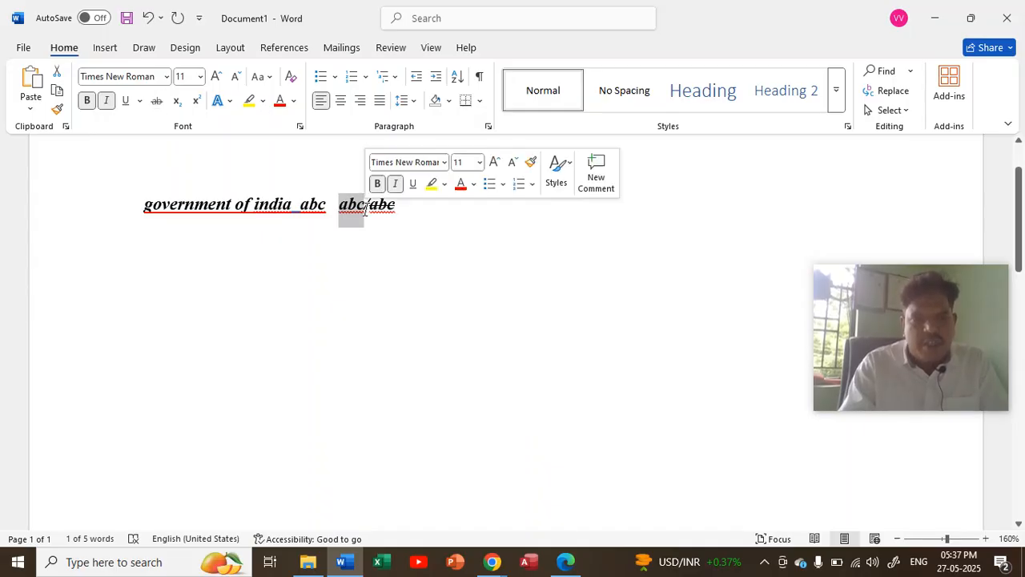
click(155, 100)
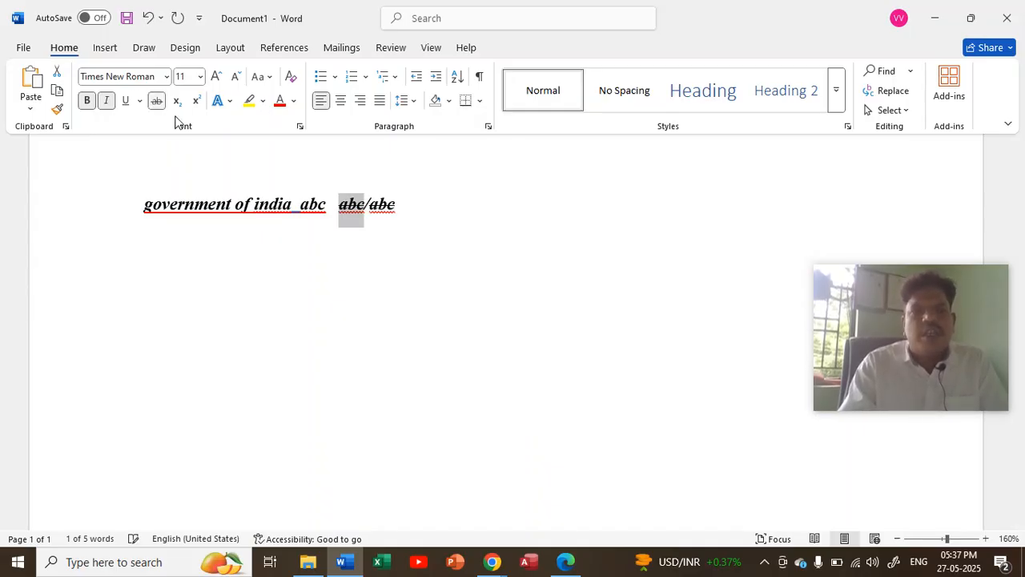
click(417, 219)
text(hhiuhiuhu)
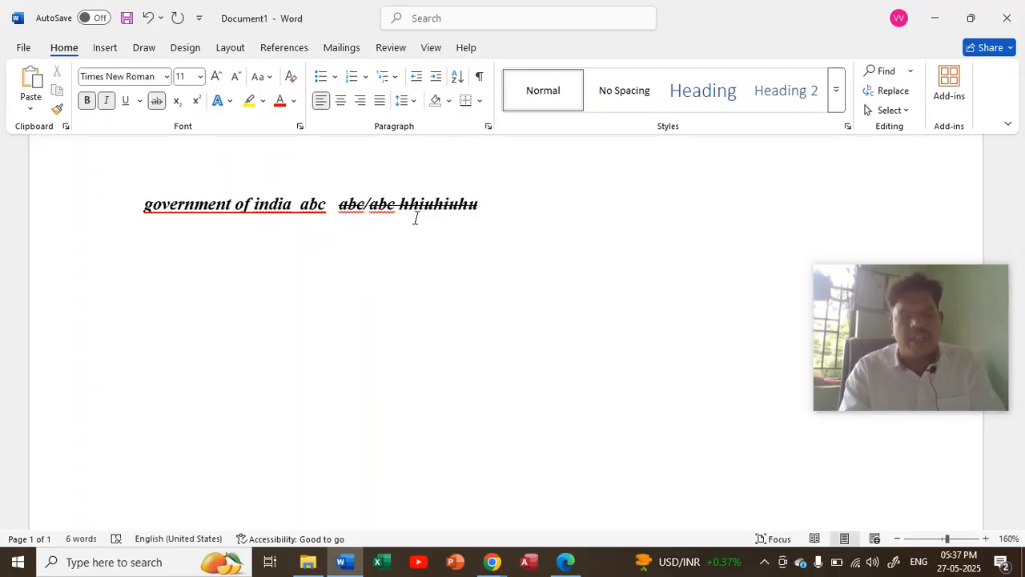
Delete the sample text "hhiuhiuhu" and turn off strikethrough at the end of the line.
double_click(416, 224)
key(BackSpace)
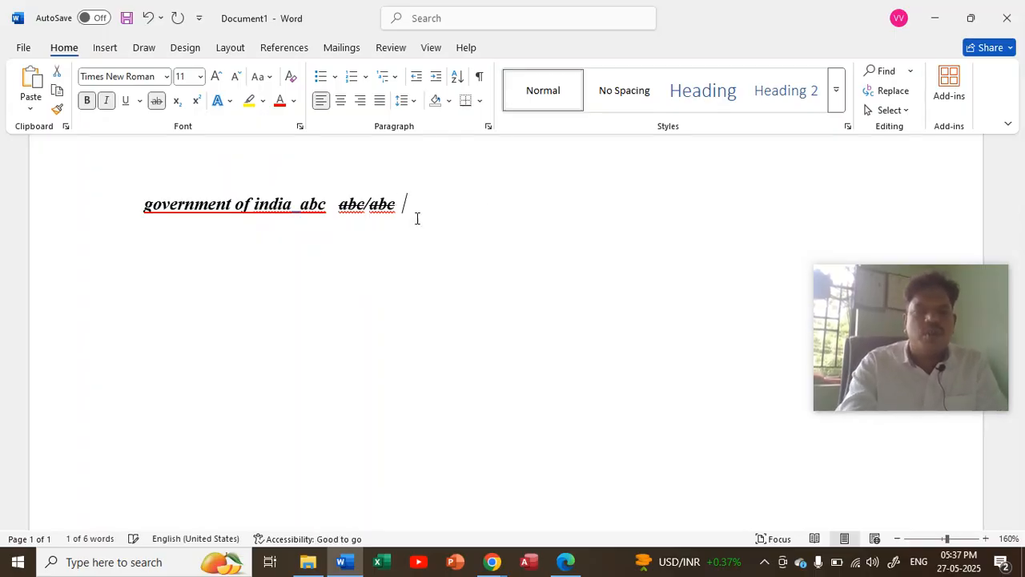
click(156, 101)
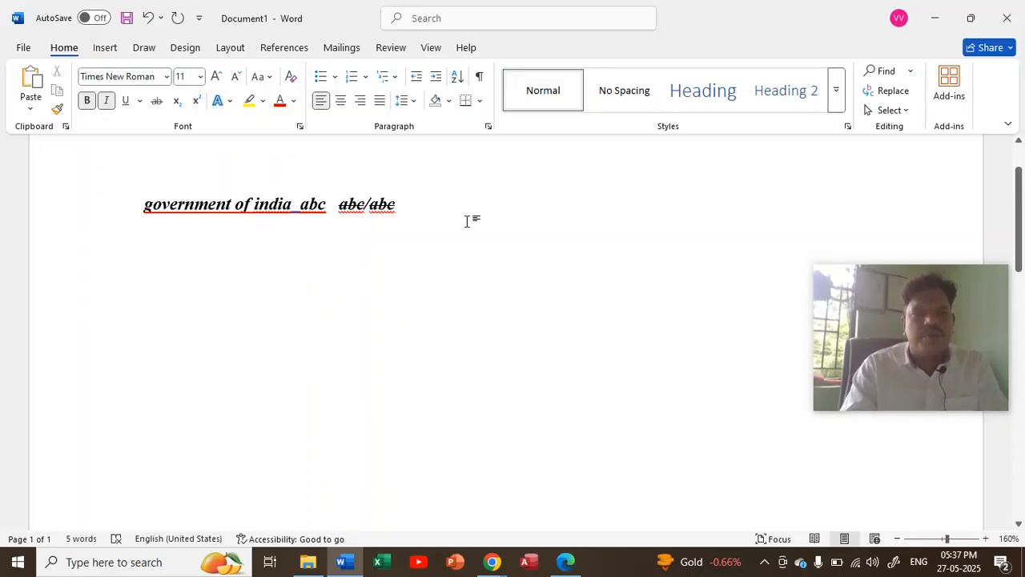
Add "H2O" at the end of the line and format its 2 as subscript.
text(H2O)
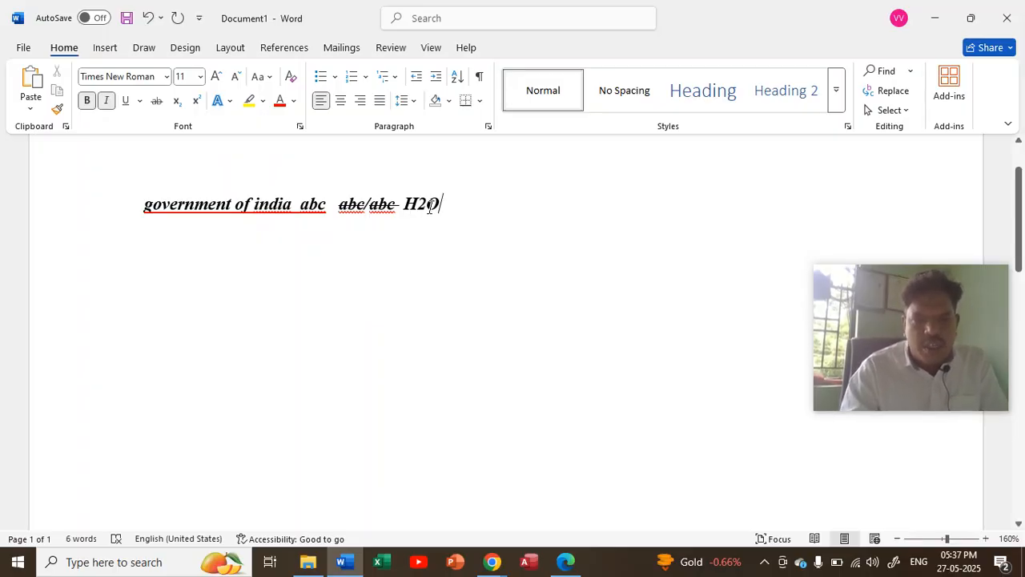
drag(427, 207, 417, 207)
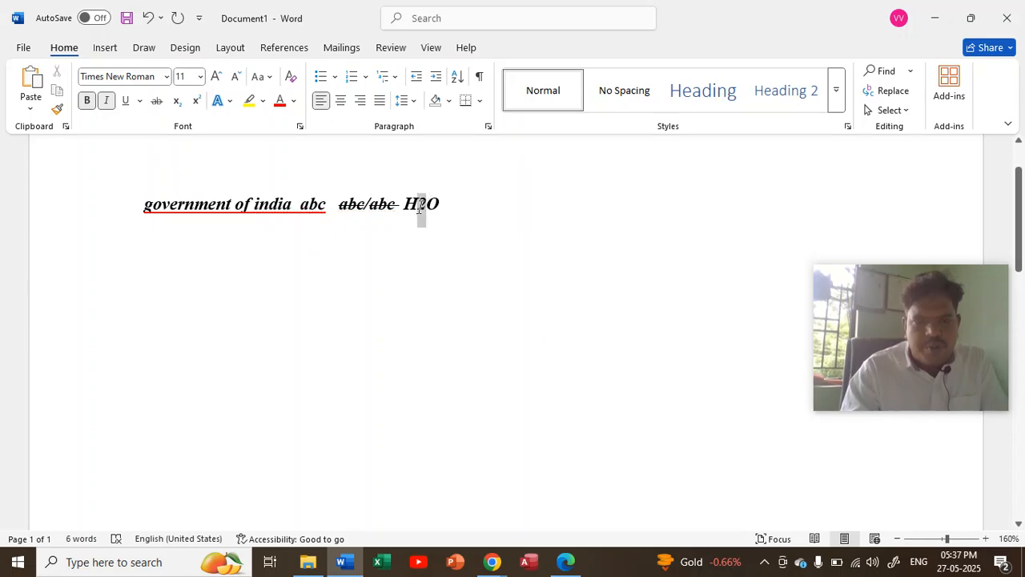
click(178, 101)
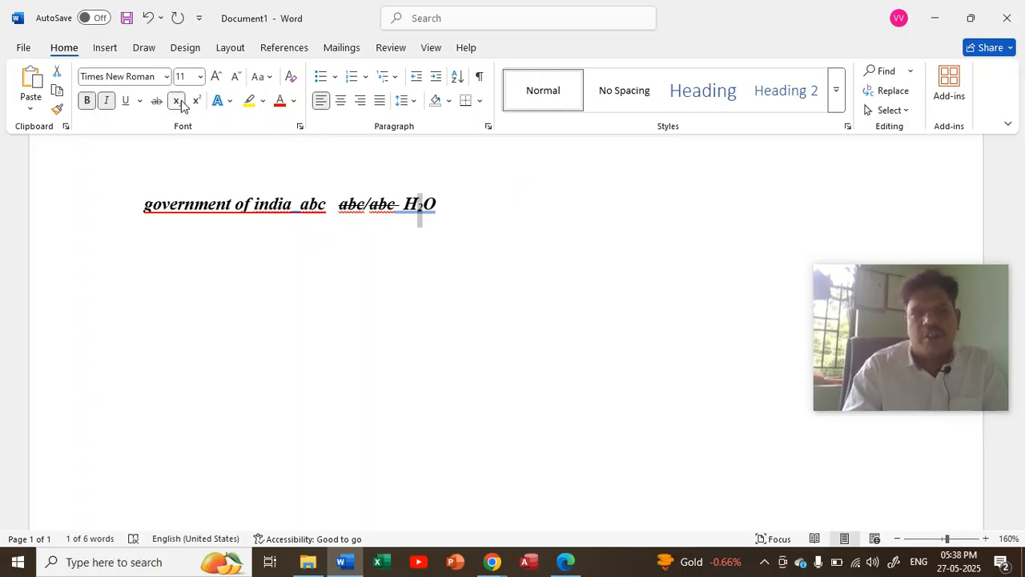
Add "(ab)2" after the water formula and format its 2 as superscript.
click(450, 205)
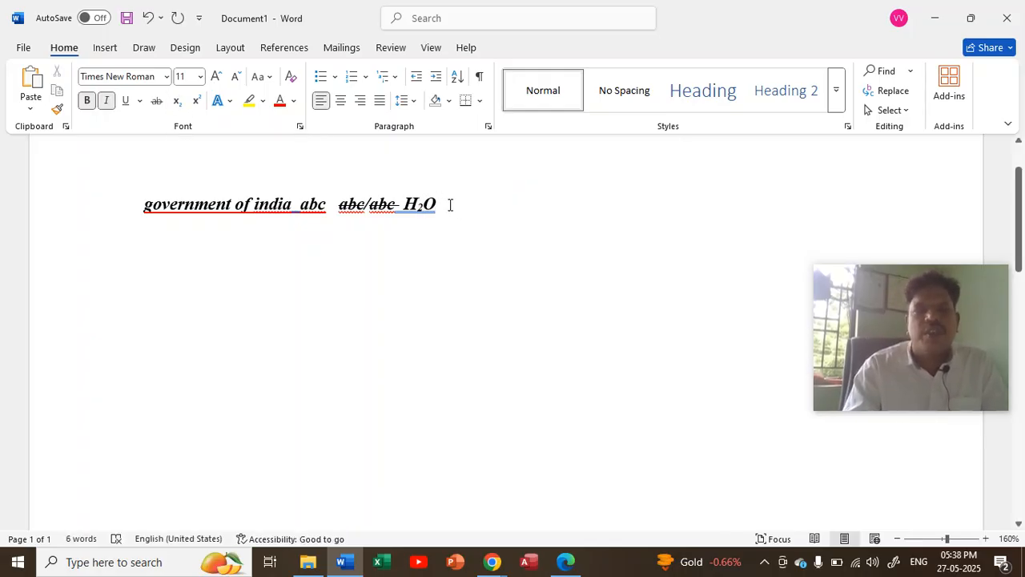
text((ab)2)
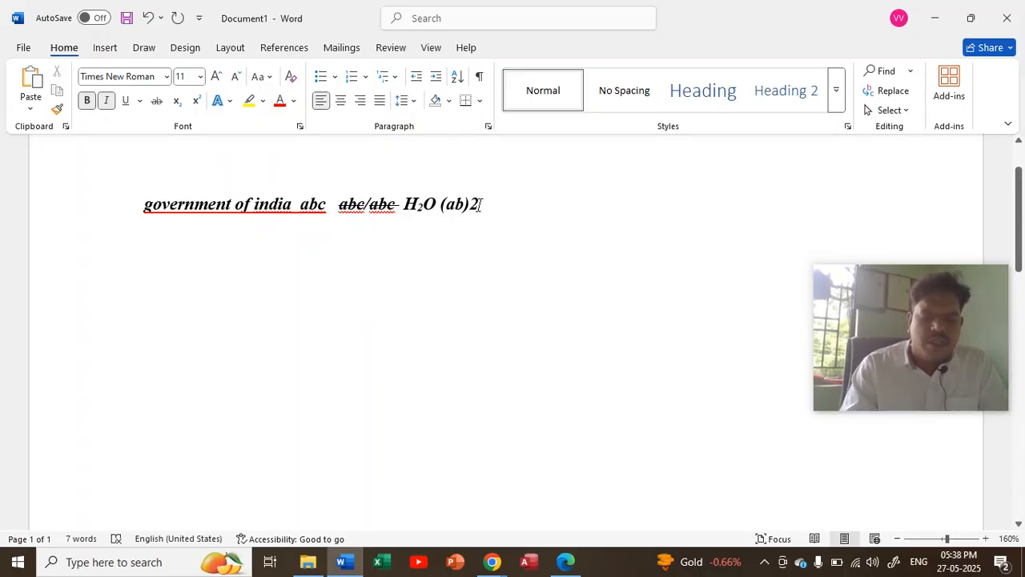
drag(479, 204, 469, 204)
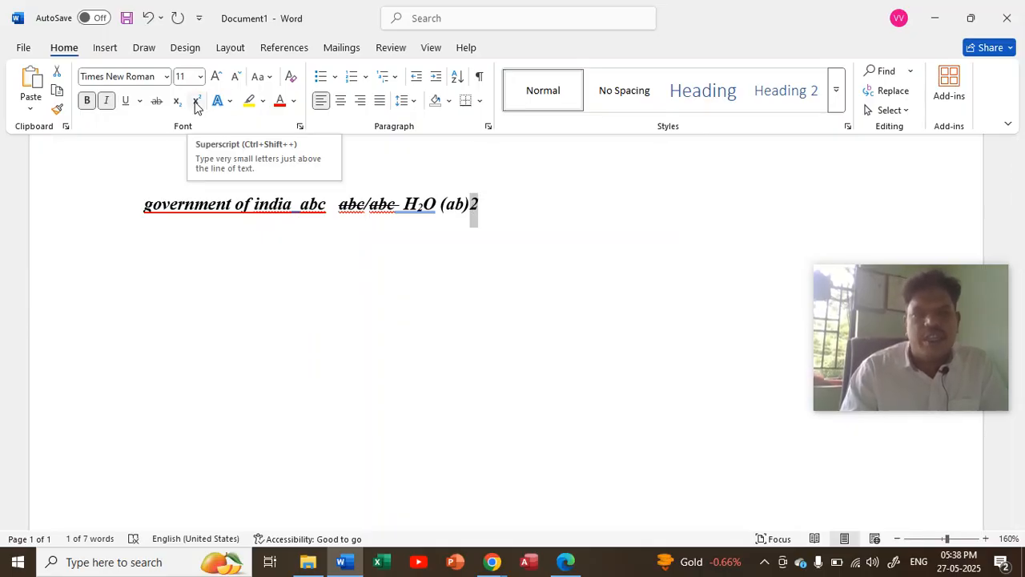
click(197, 102)
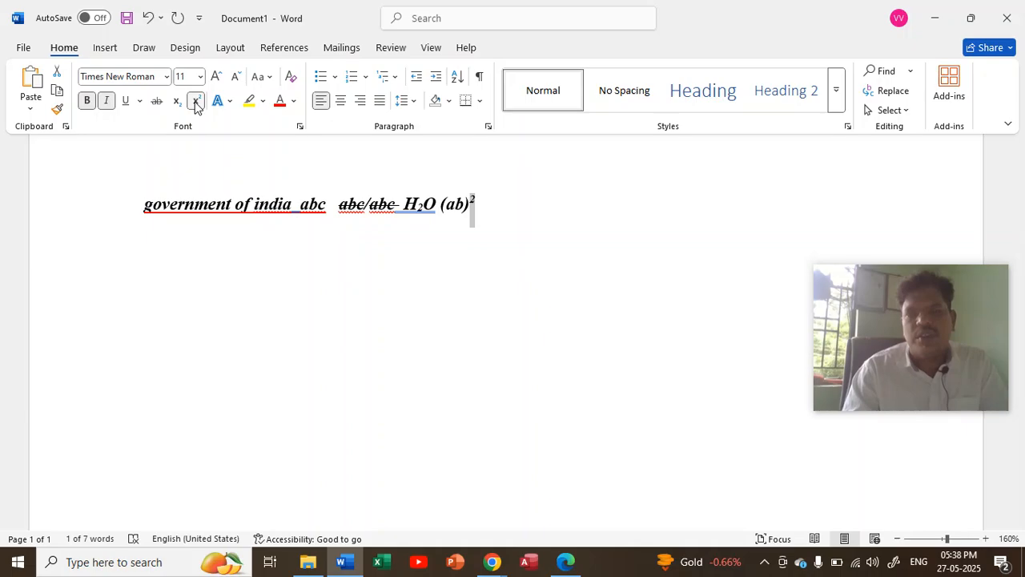
Turn off superscript and delete all the sample text after "government of india".
click(504, 204)
text(hhujuh)
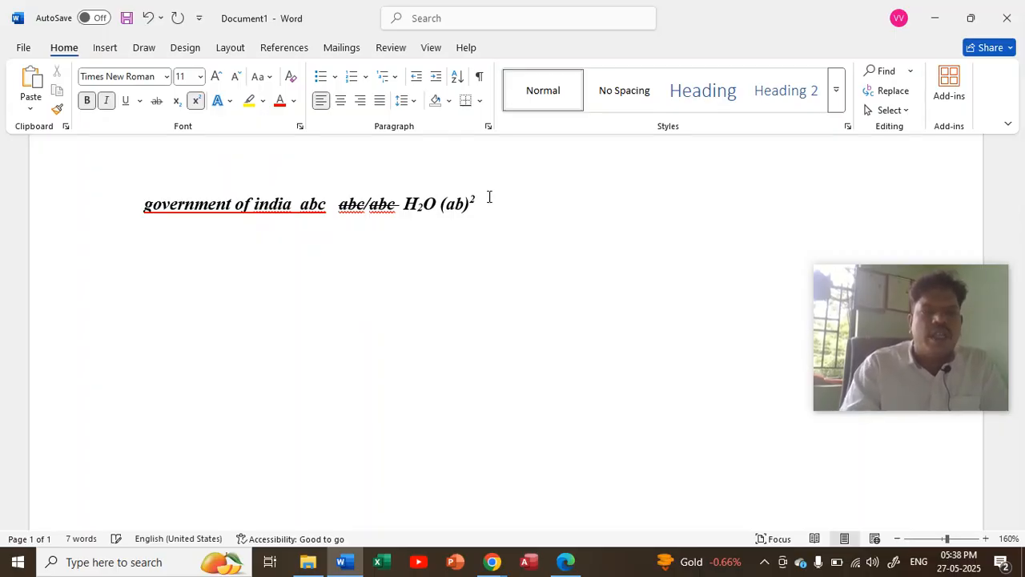
click(196, 103)
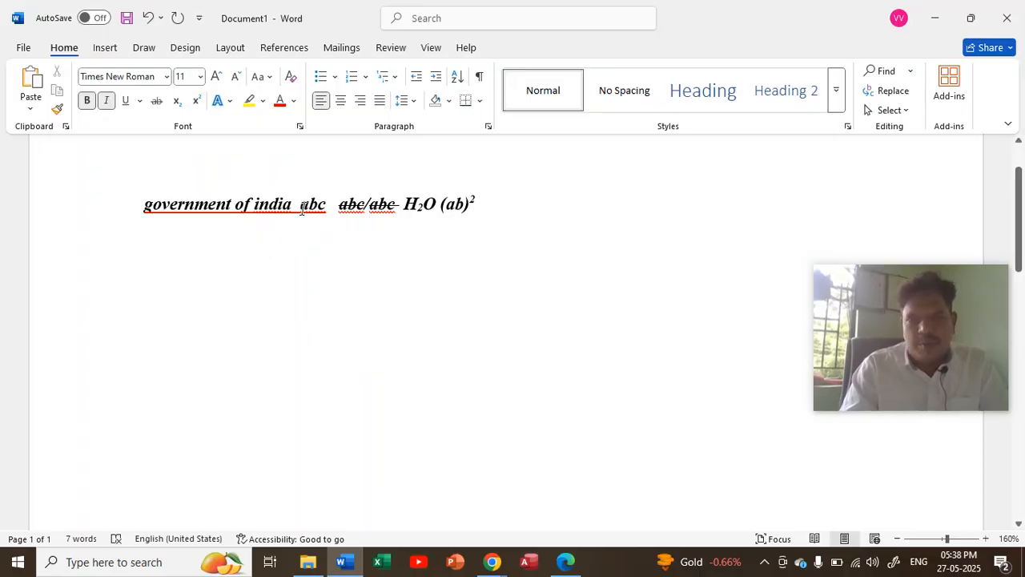
drag(302, 208, 488, 227)
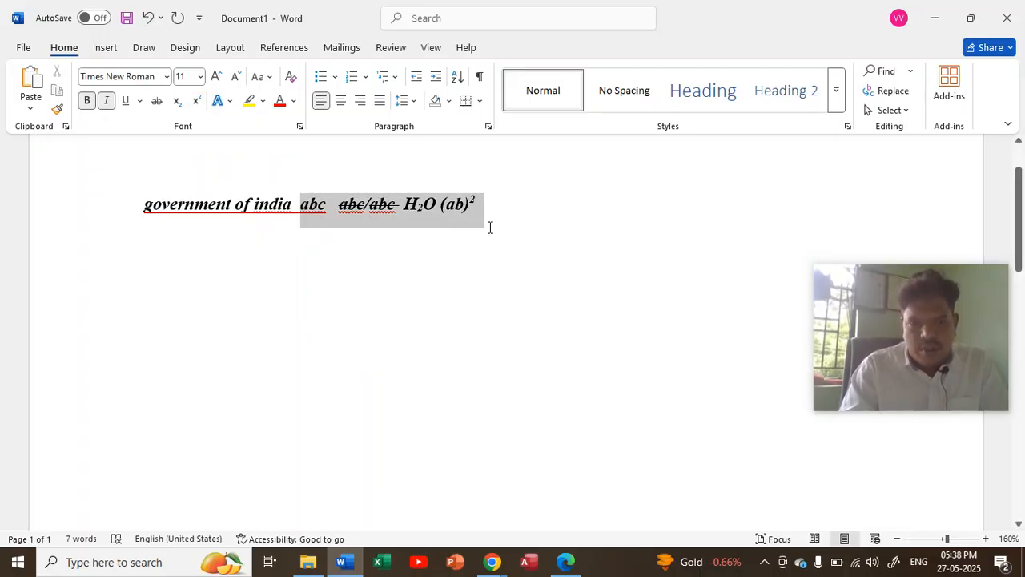
key(BackSpace)
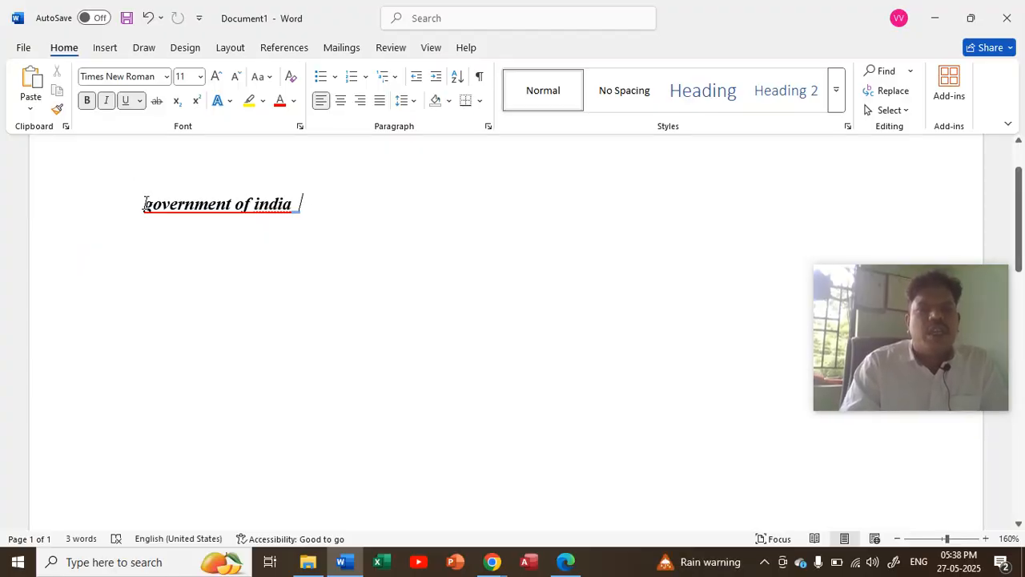
Preview the text effect with white fill, orange outline and orange hard shadow on "government of india".
drag(145, 204, 293, 212)
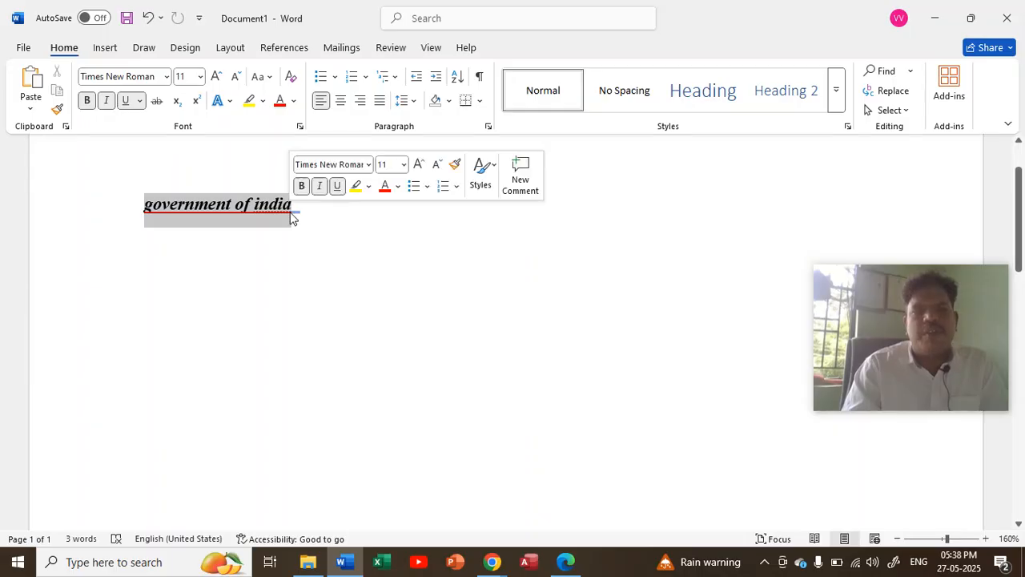
click(230, 102)
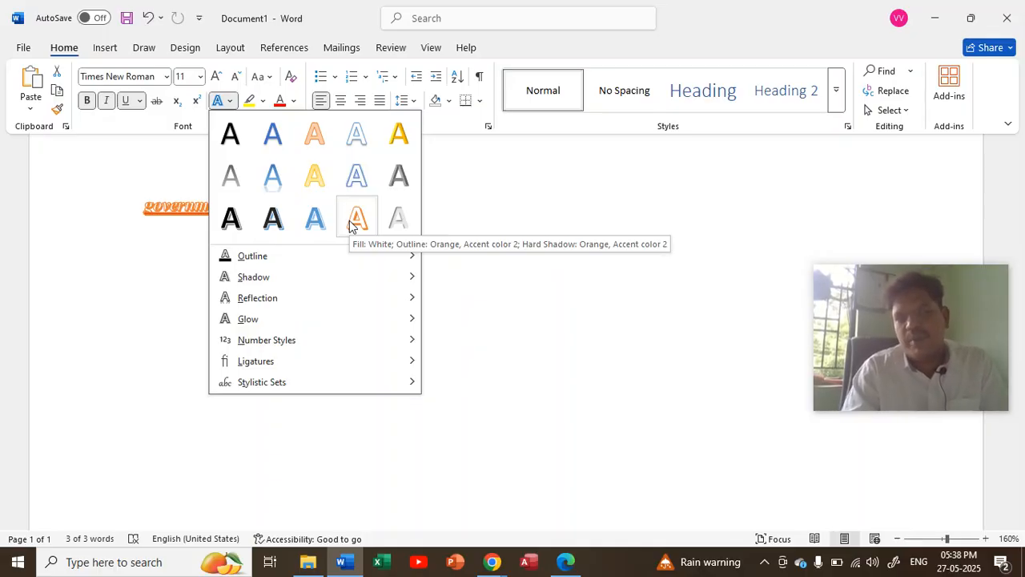
click(518, 194)
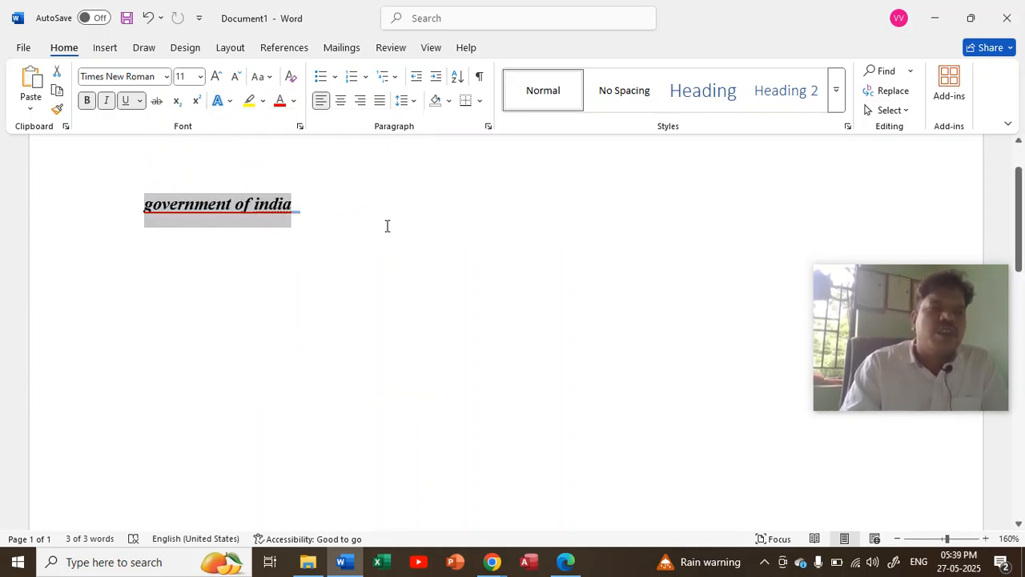
click(351, 206)
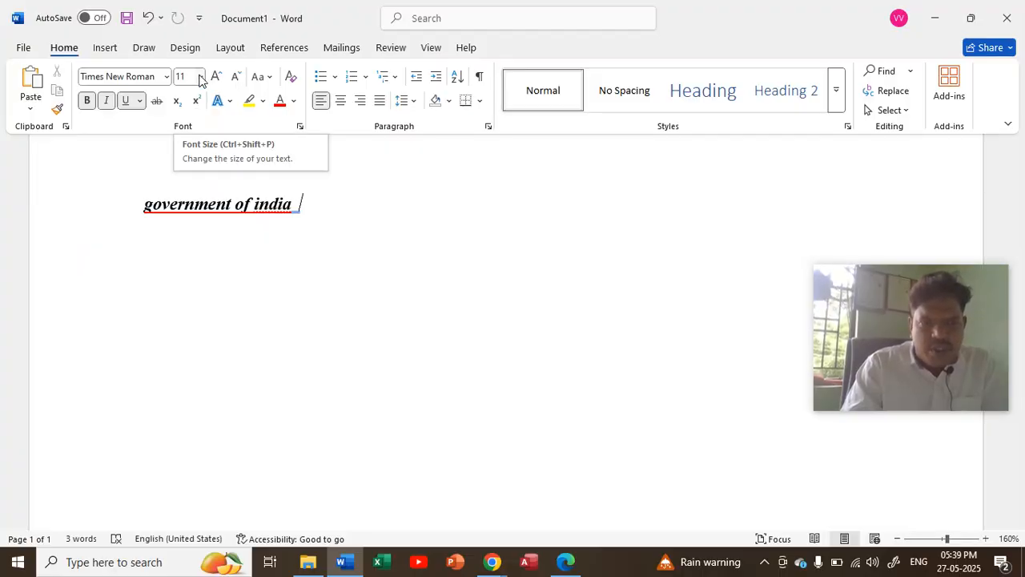
Increase the font size of the "government of india" line to 16, and reduce it to 12.
triple_click(179, 205)
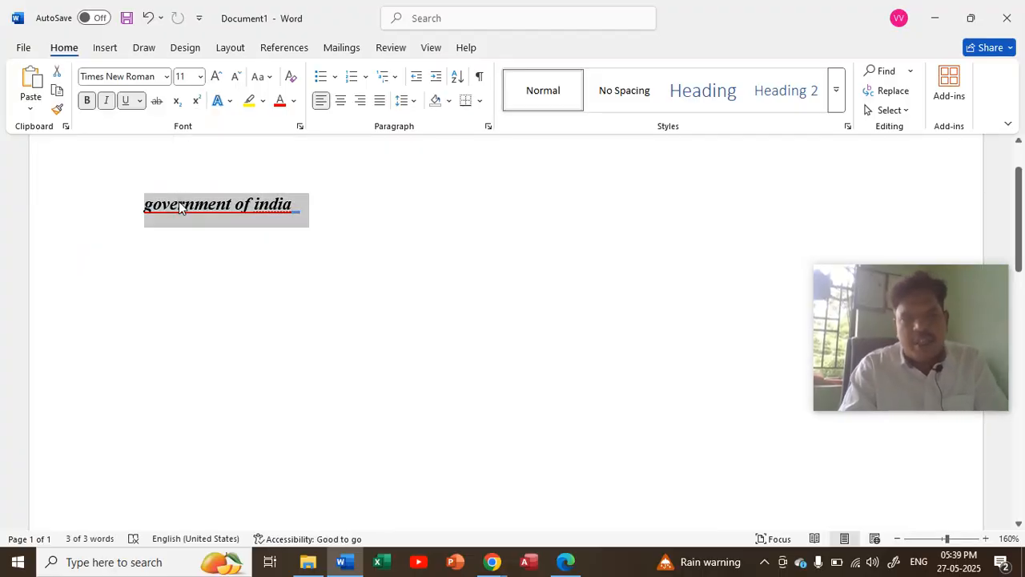
click(200, 76)
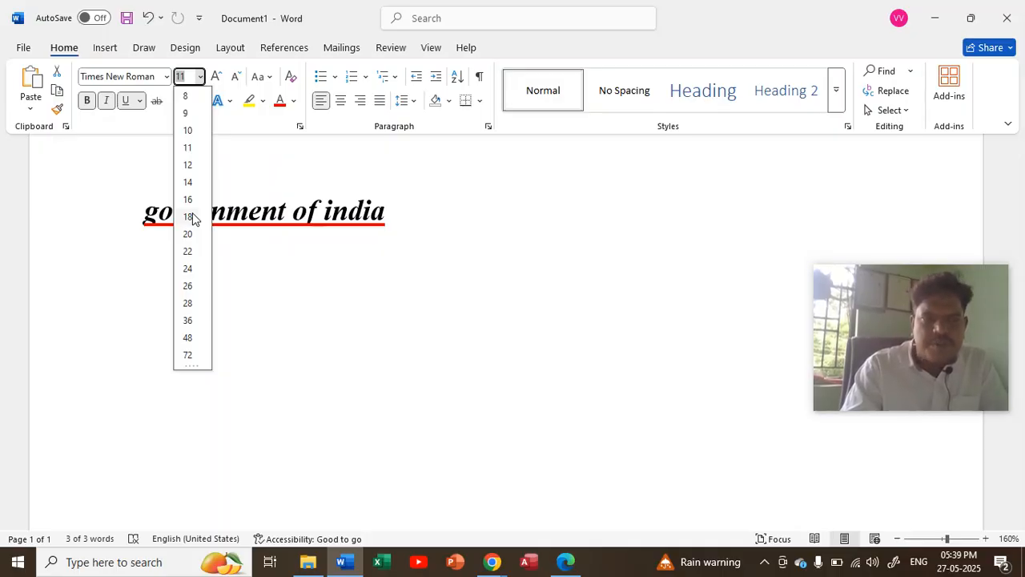
click(217, 78)
click(217, 78)
click(217, 78)
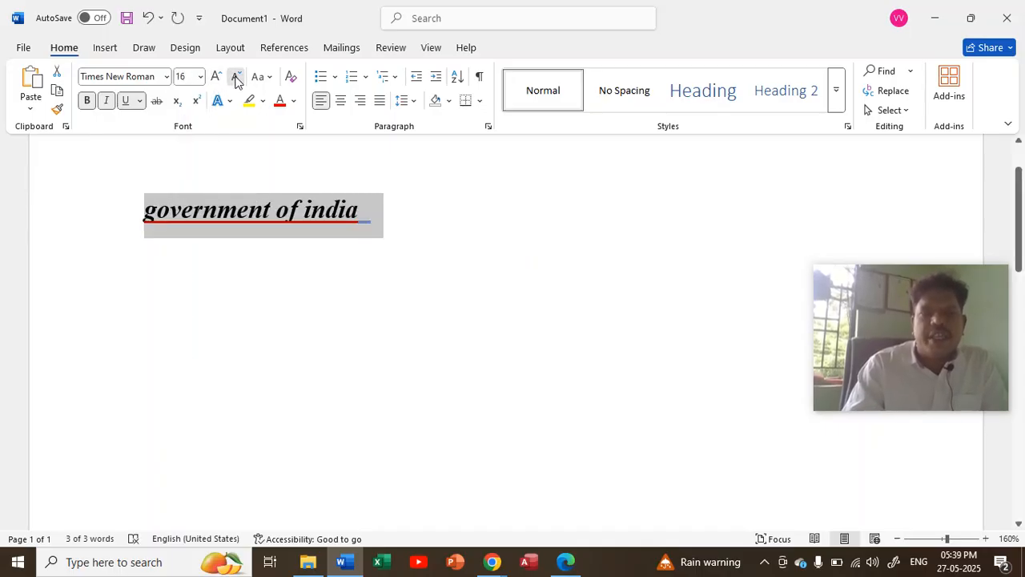
click(236, 78)
click(237, 80)
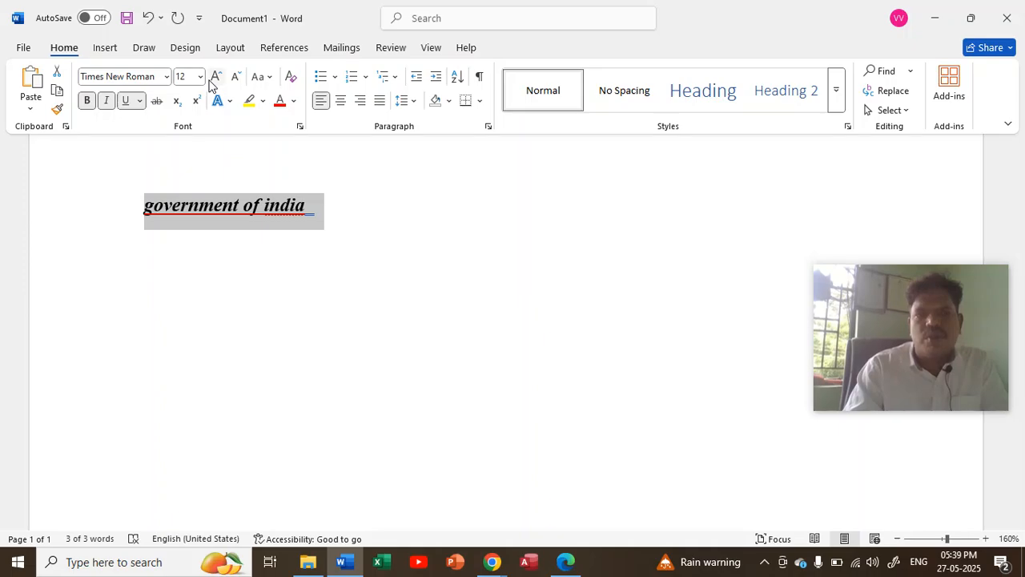
Increase the font size of "government of india" to 20 and remove the trailing space after "india".
click(215, 78)
click(214, 77)
click(213, 78)
click(213, 78)
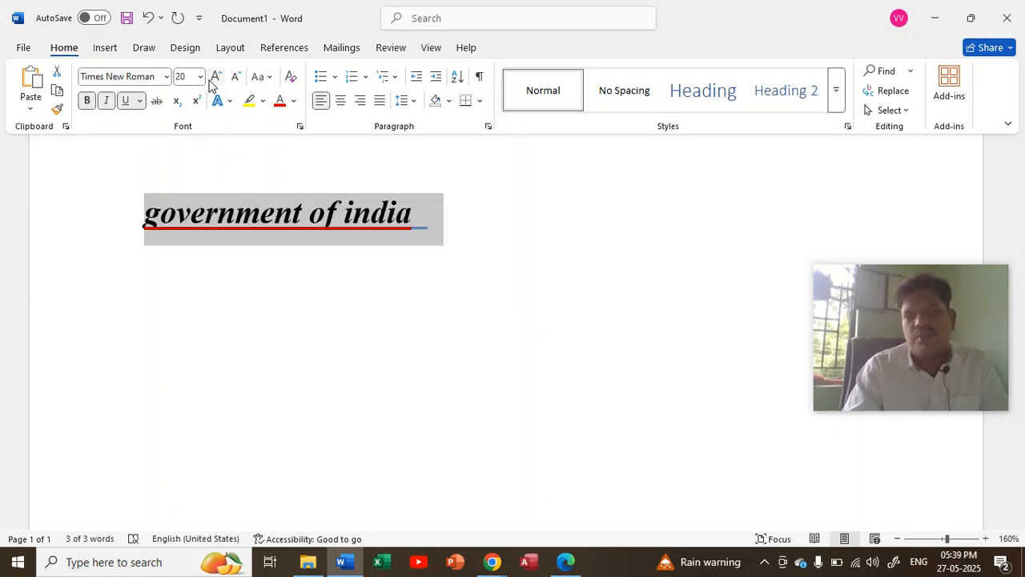
click(442, 220)
key(BackSpace)
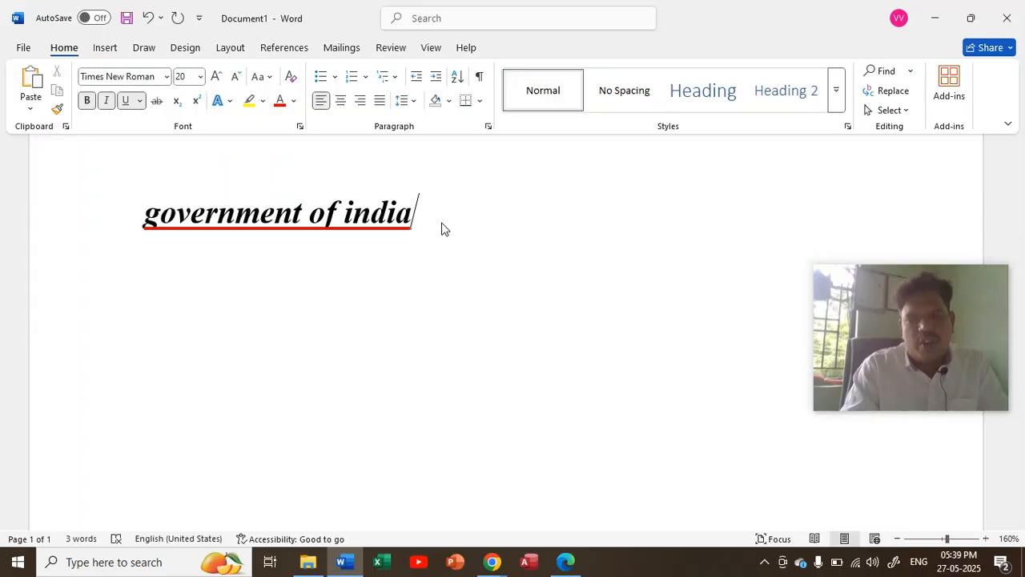
Change the case of "government of india" to UPPERCASE and back to lowercase.
triple_click(442, 223)
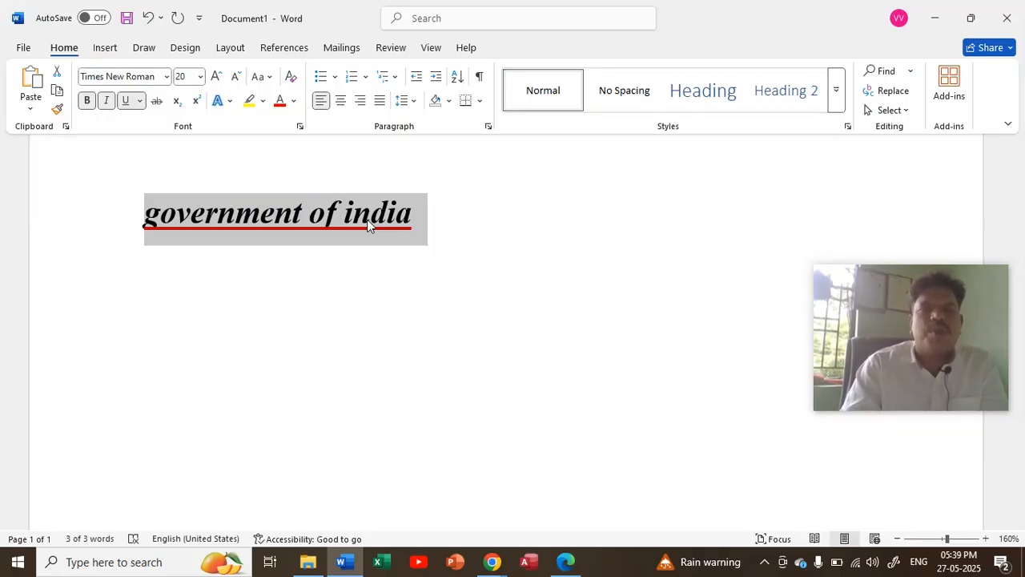
click(270, 77)
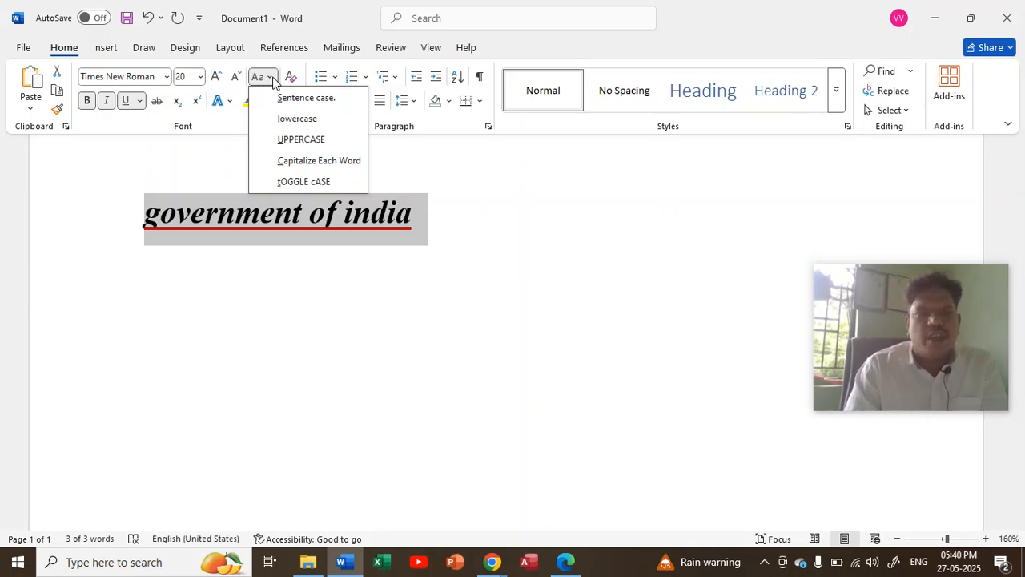
click(301, 140)
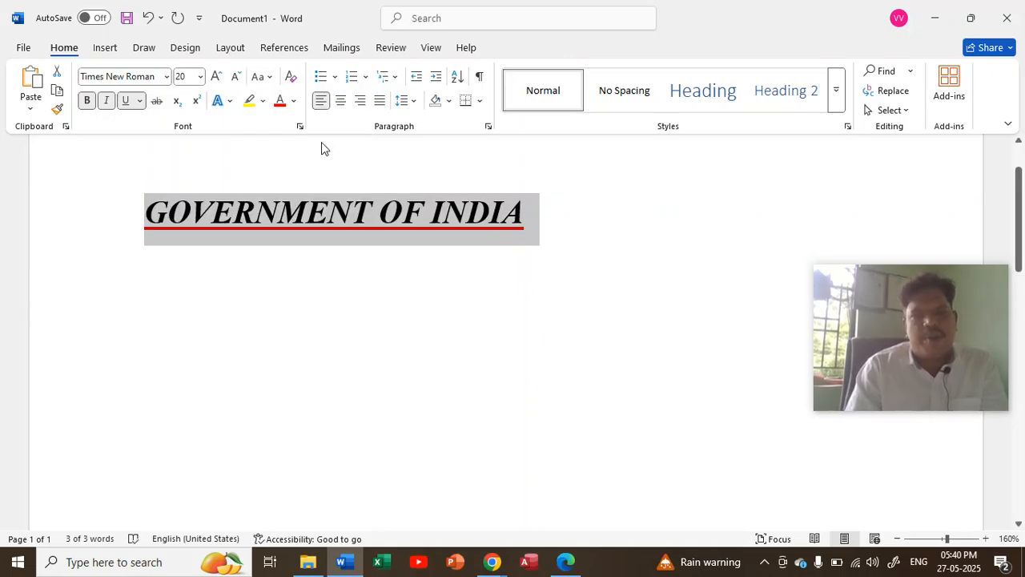
click(264, 78)
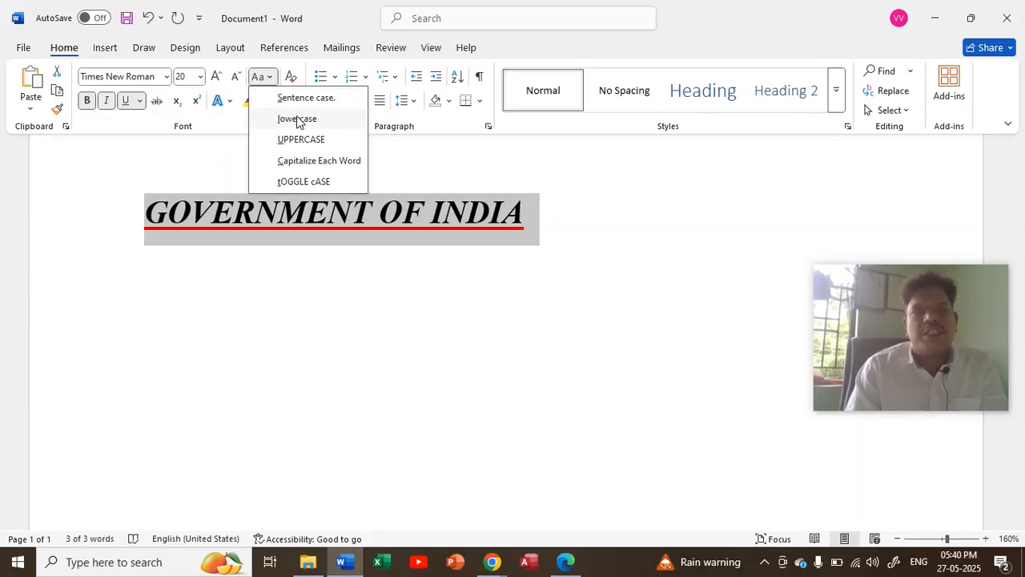
click(298, 119)
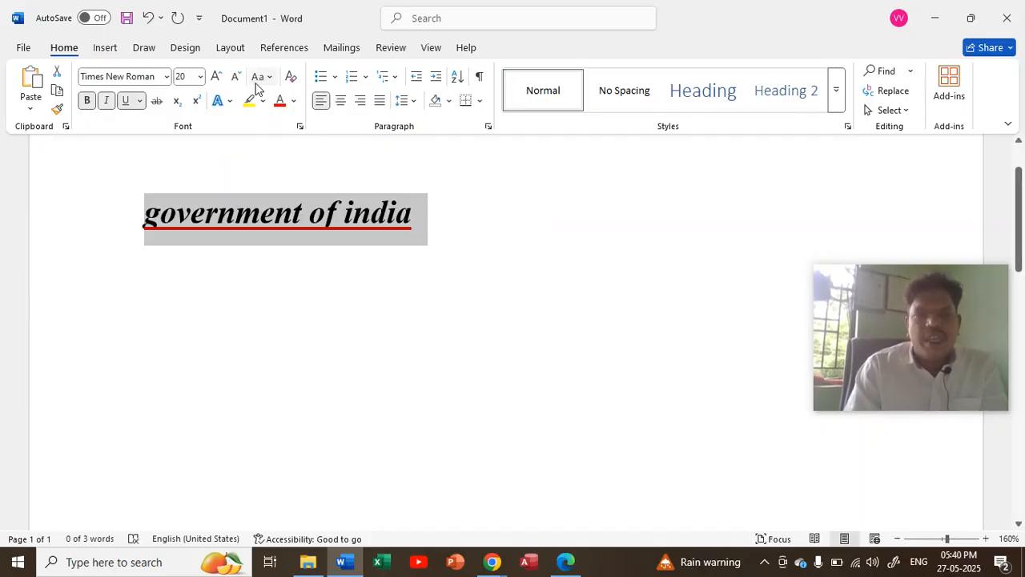
Apply Capitalize Each Word to "government of india", followed by tOGGLE cASE.
click(271, 78)
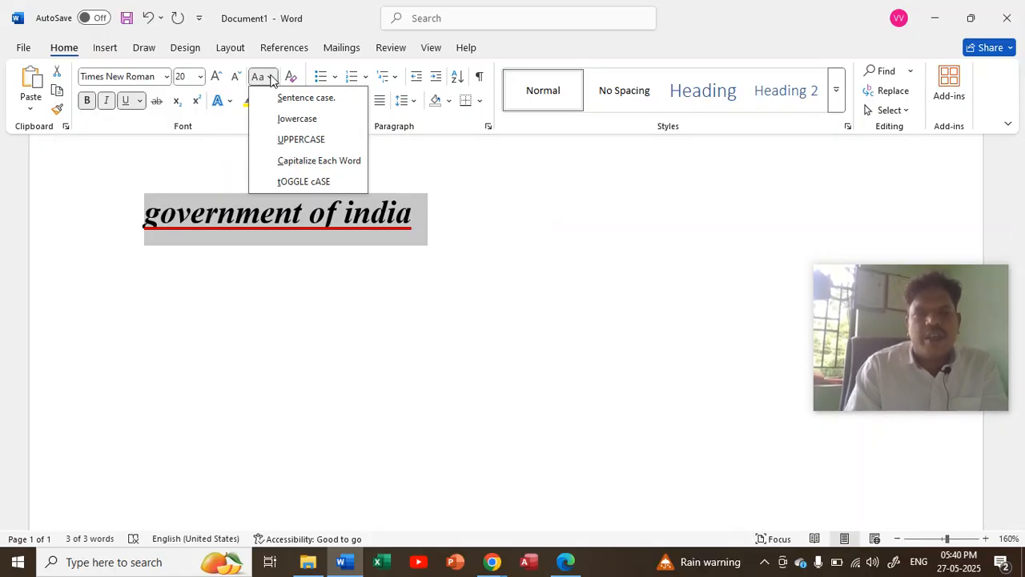
click(340, 162)
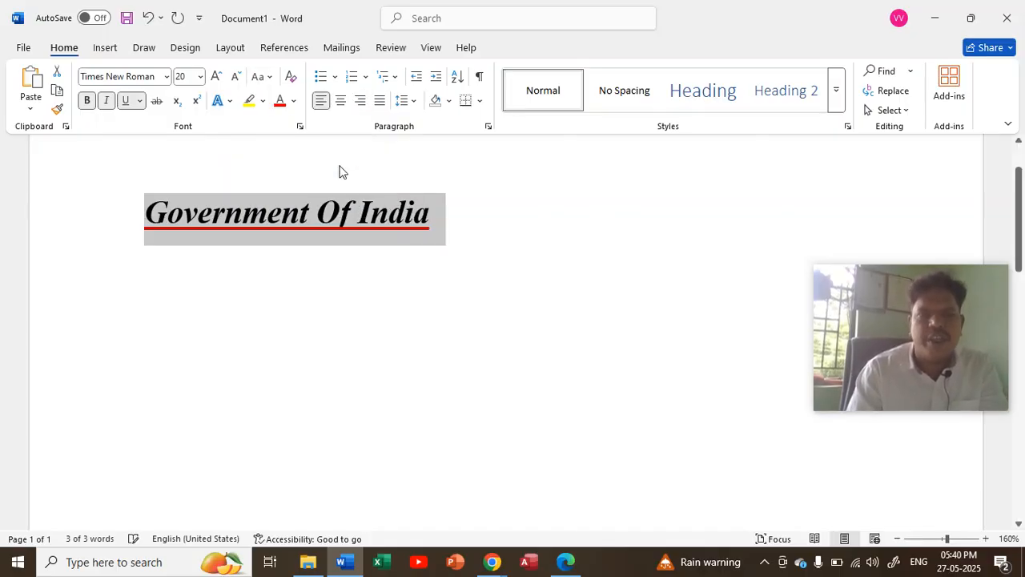
click(267, 78)
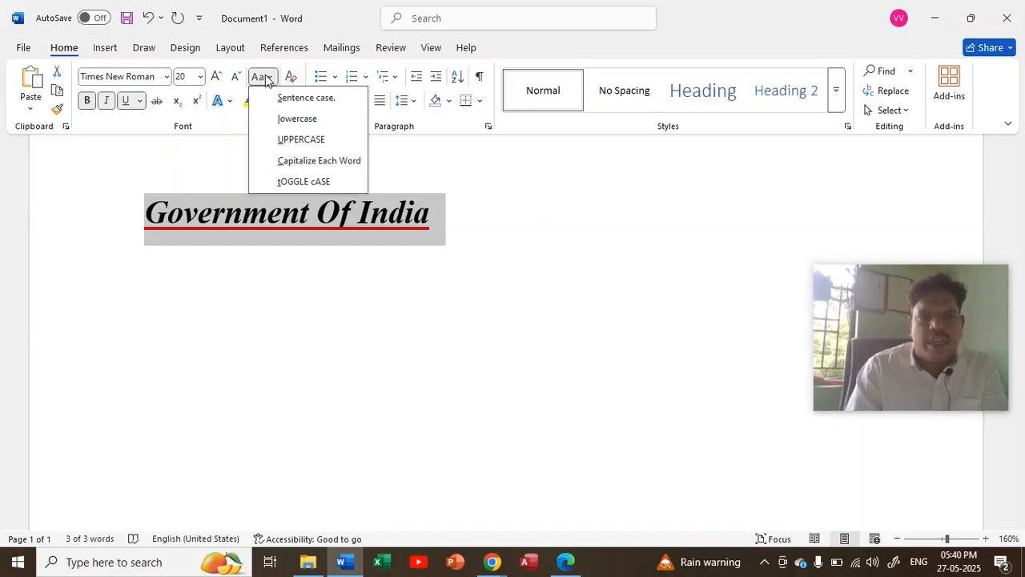
click(339, 181)
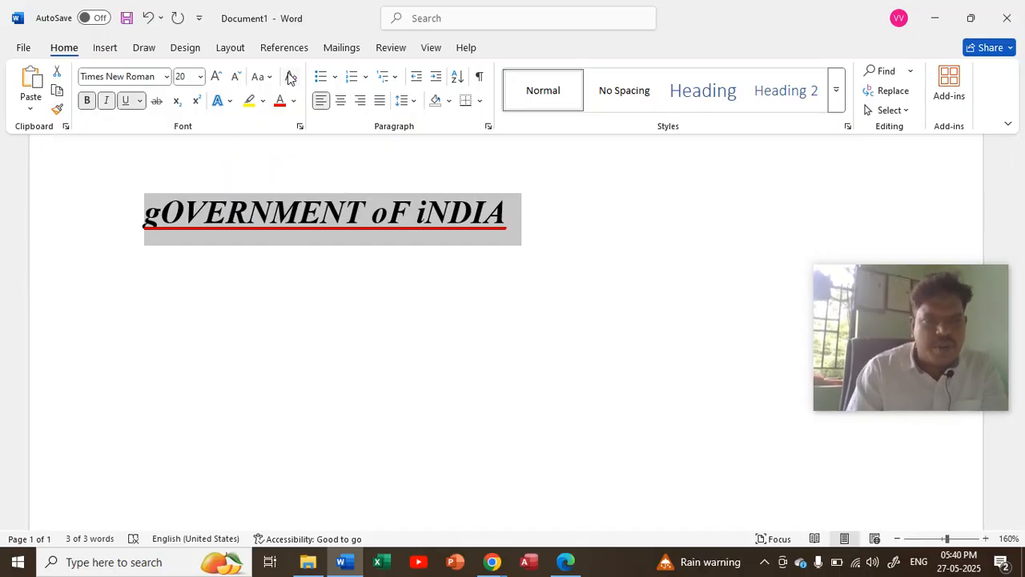
Change the case of the "government of india" line to Sentence case.
click(258, 77)
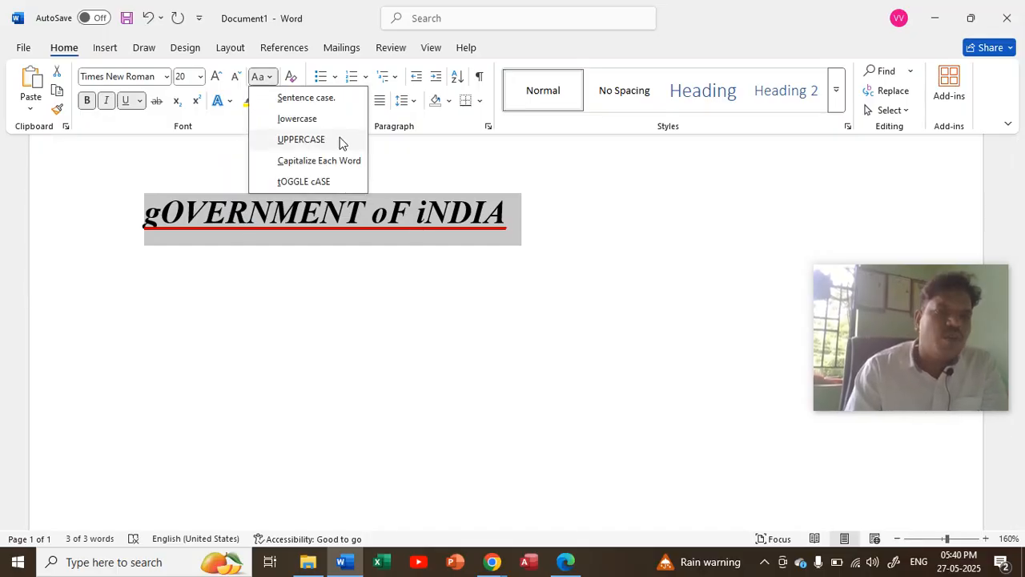
click(306, 98)
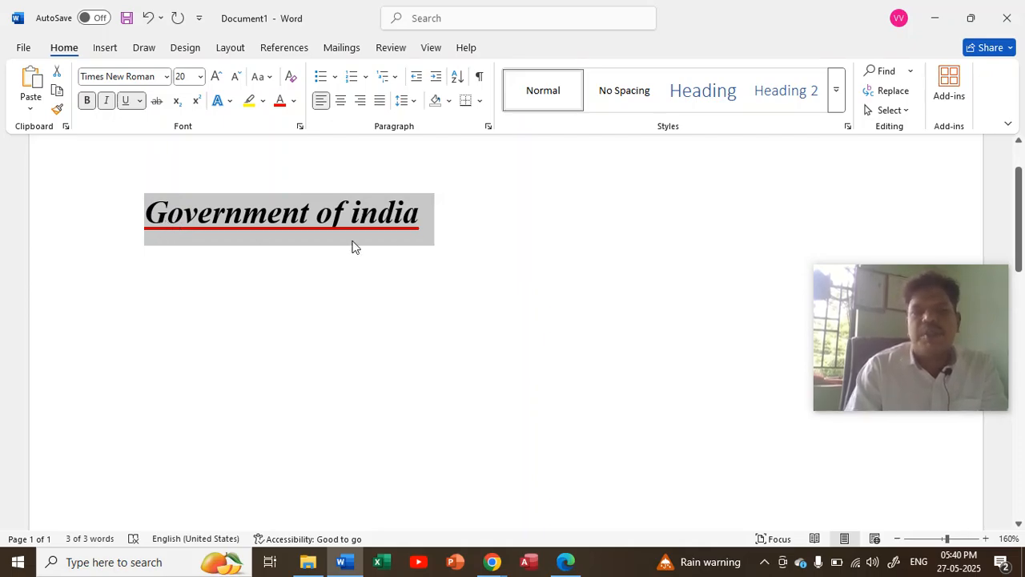
click(425, 230)
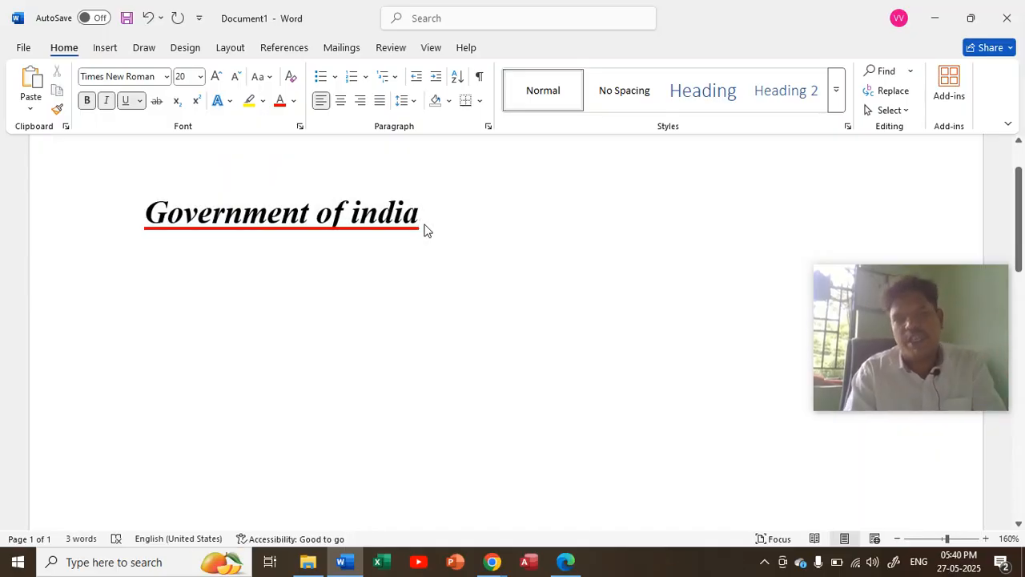
Center the "Government of india" line, align it right, and return it to left alignment.
triple_click(425, 231)
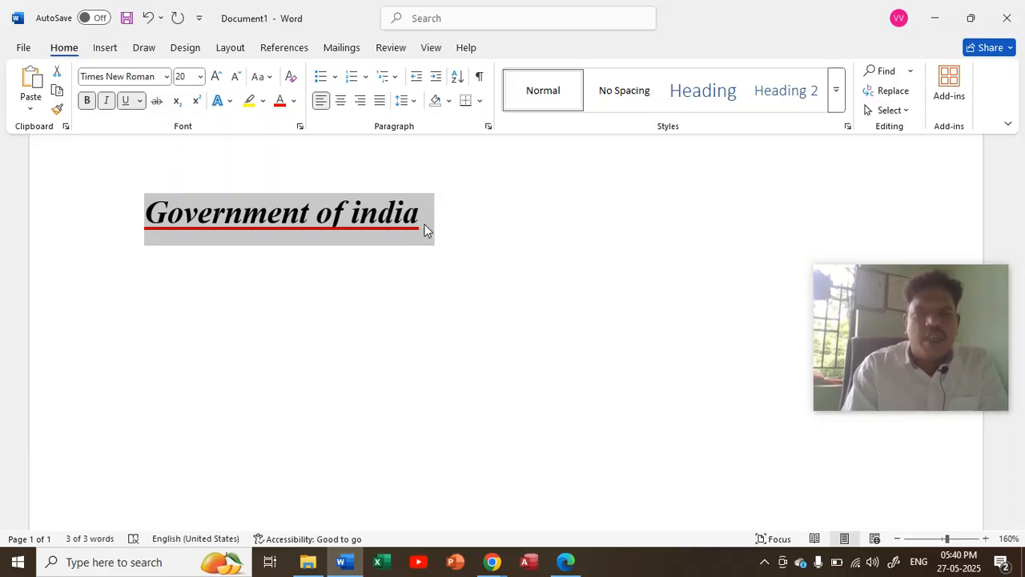
drag(928, 295, 917, 361)
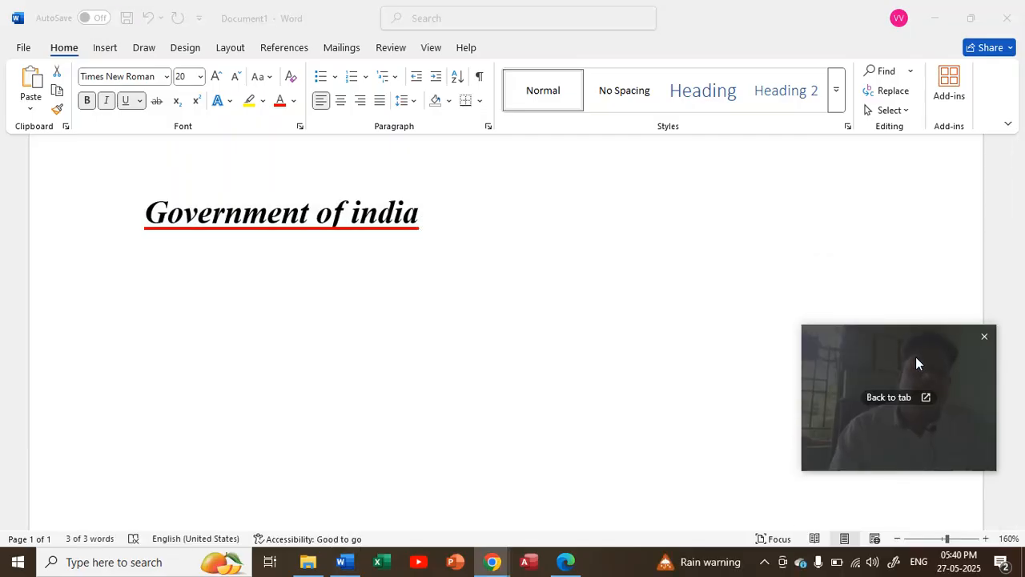
triple_click(433, 222)
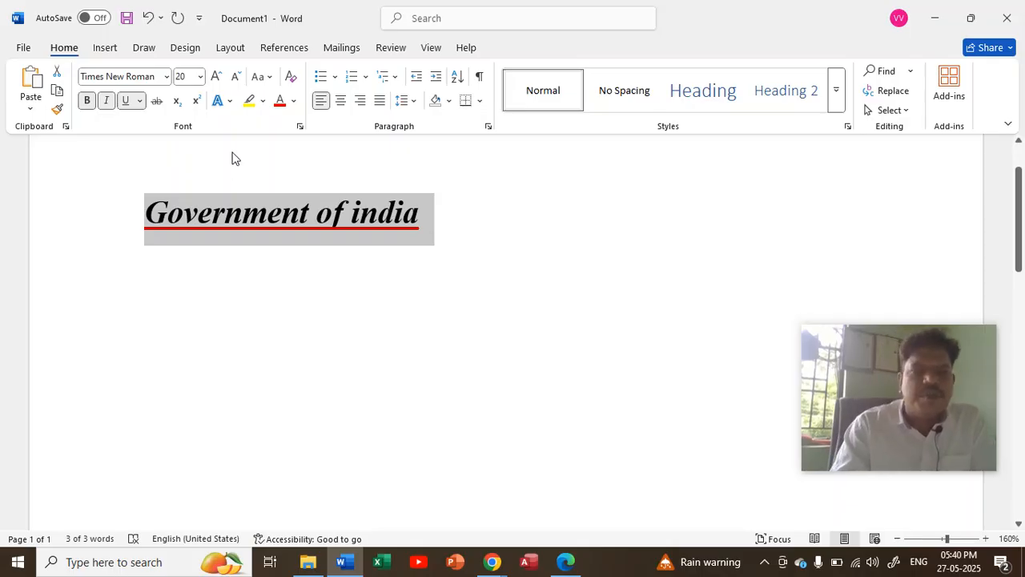
click(342, 102)
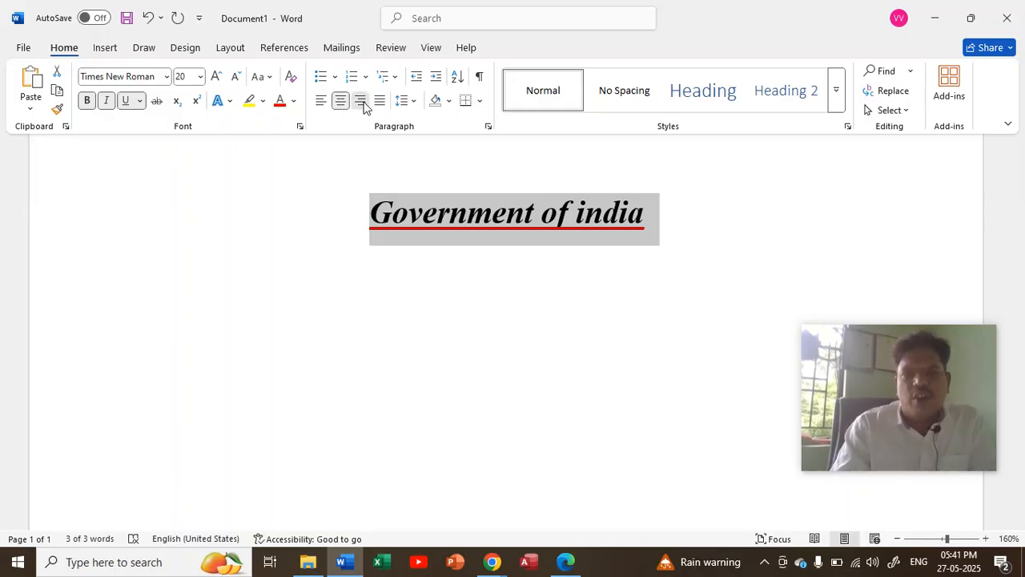
click(360, 102)
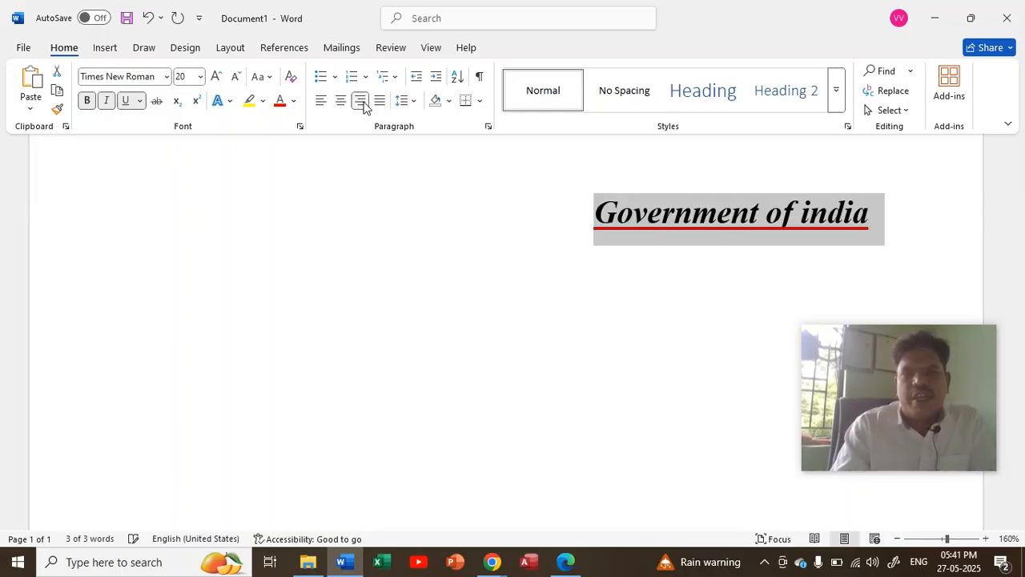
click(321, 102)
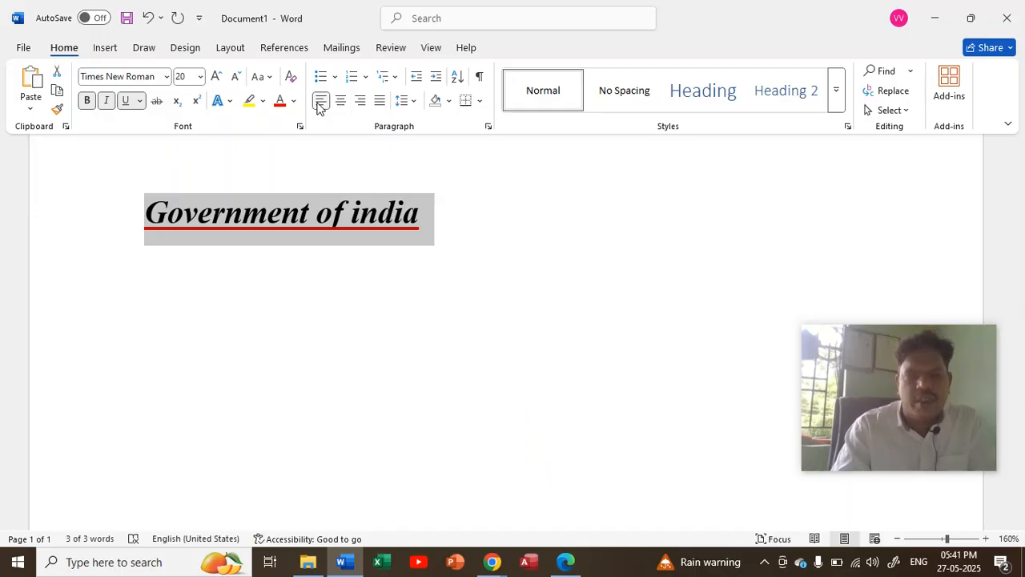
Highlight the word "Government" in red.
click(310, 211)
drag(310, 212, 146, 217)
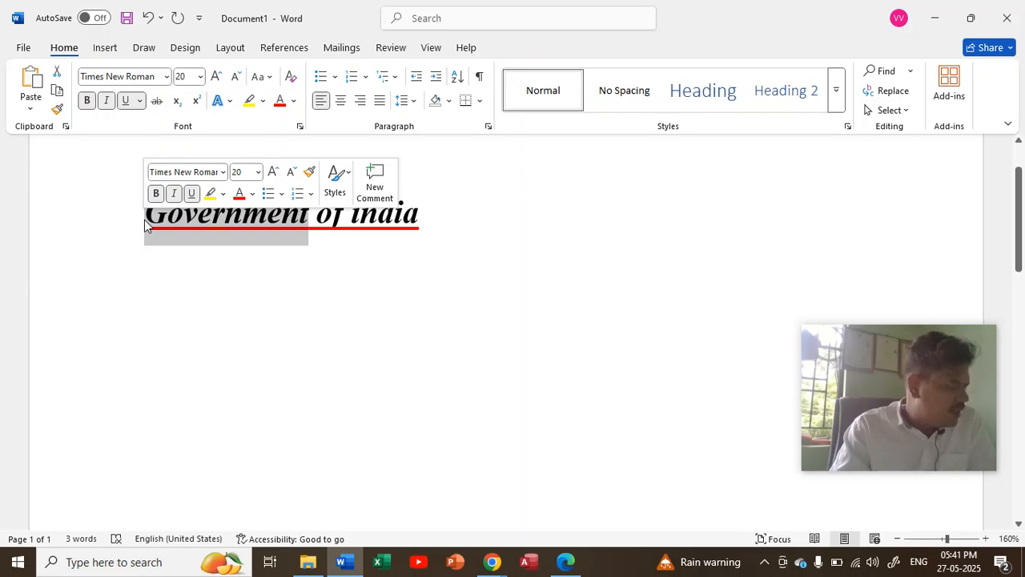
click(265, 102)
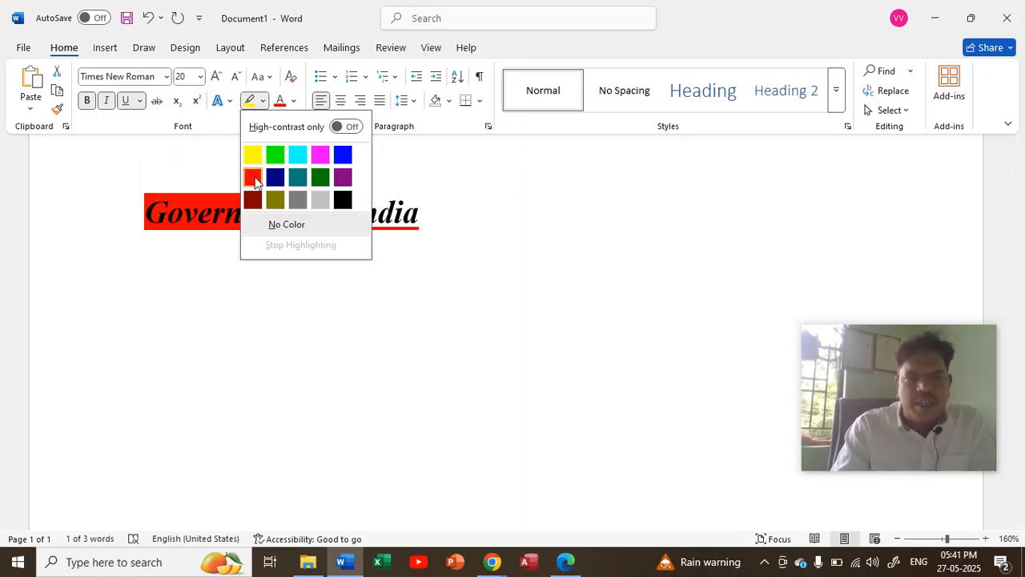
click(253, 180)
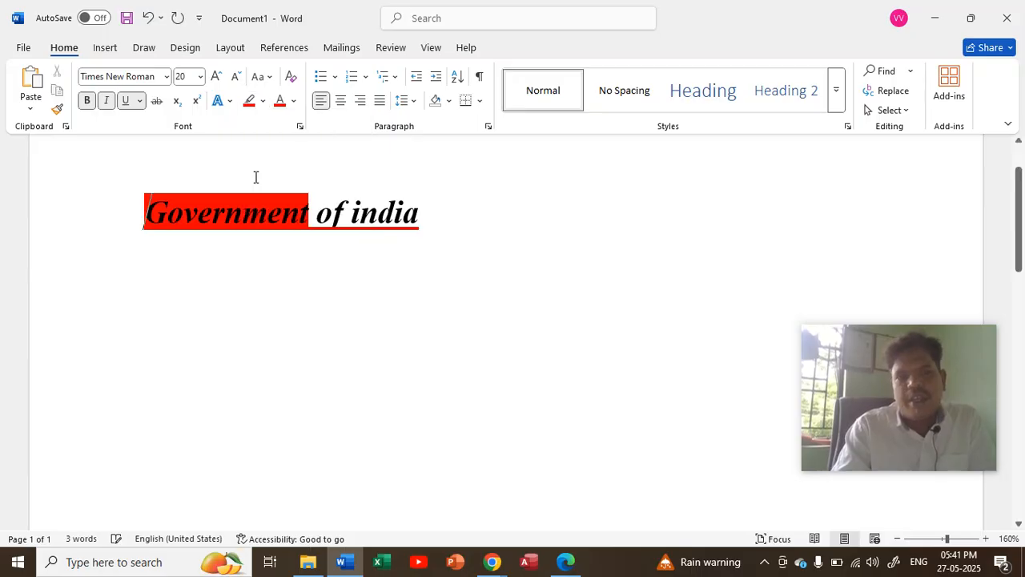
Set the font color of the word "india" to the standard Red.
mouse_move(349, 218)
mouse_down()
mouse_move(420, 229)
mouse_move(361, 231)
mouse_up()
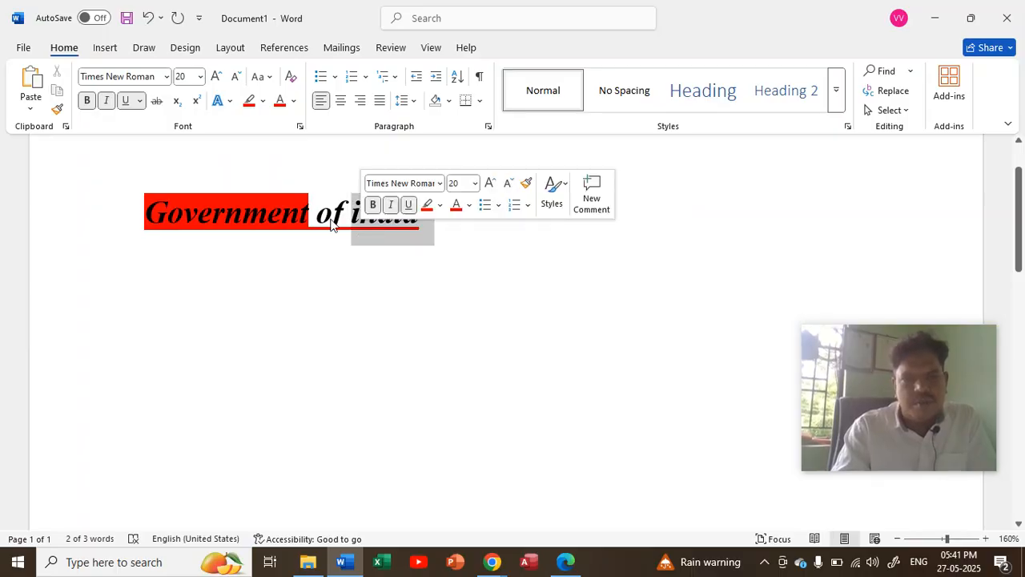
click(294, 101)
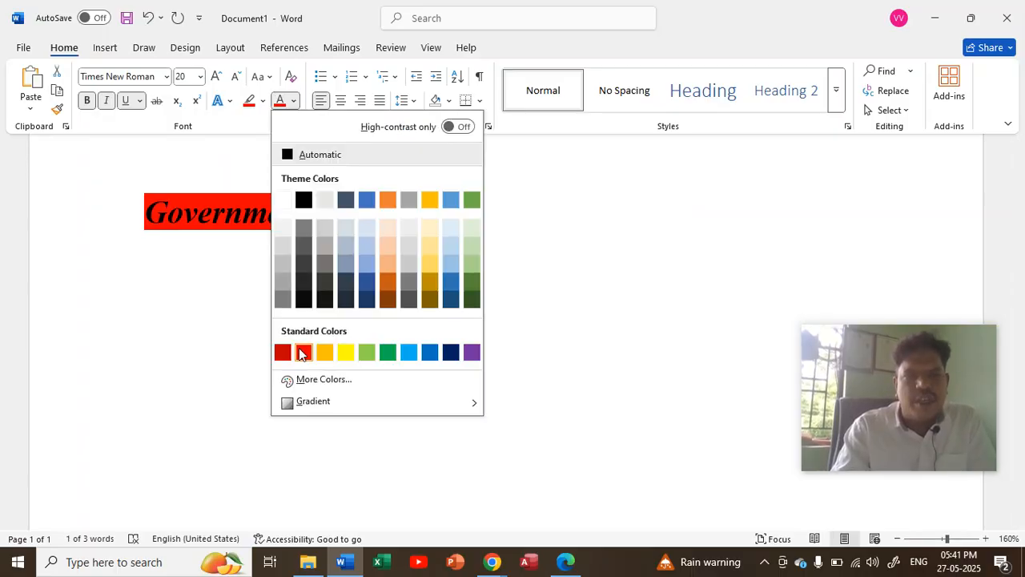
click(302, 354)
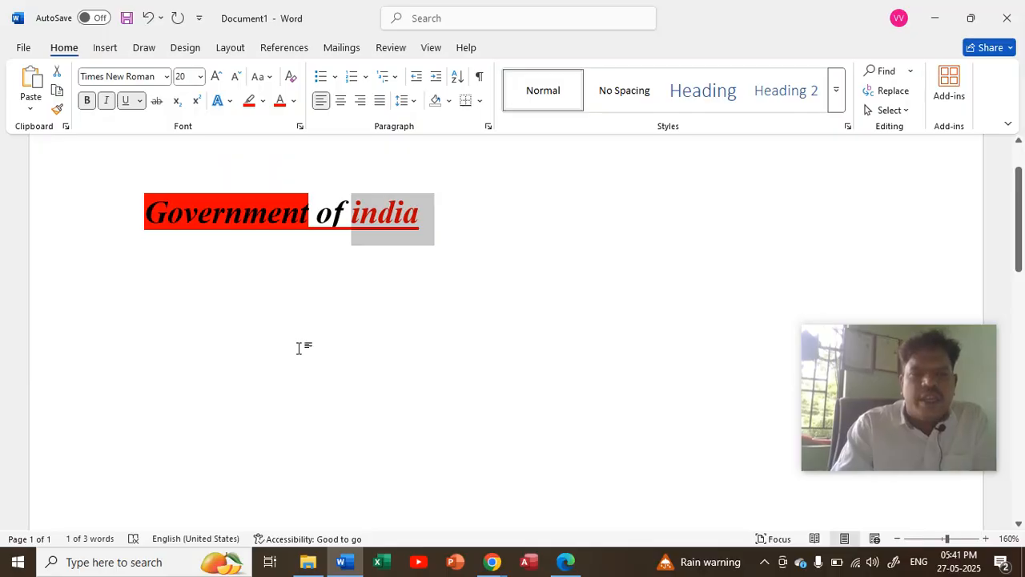
Clear all formatting from the "Government of india" line.
click(446, 245)
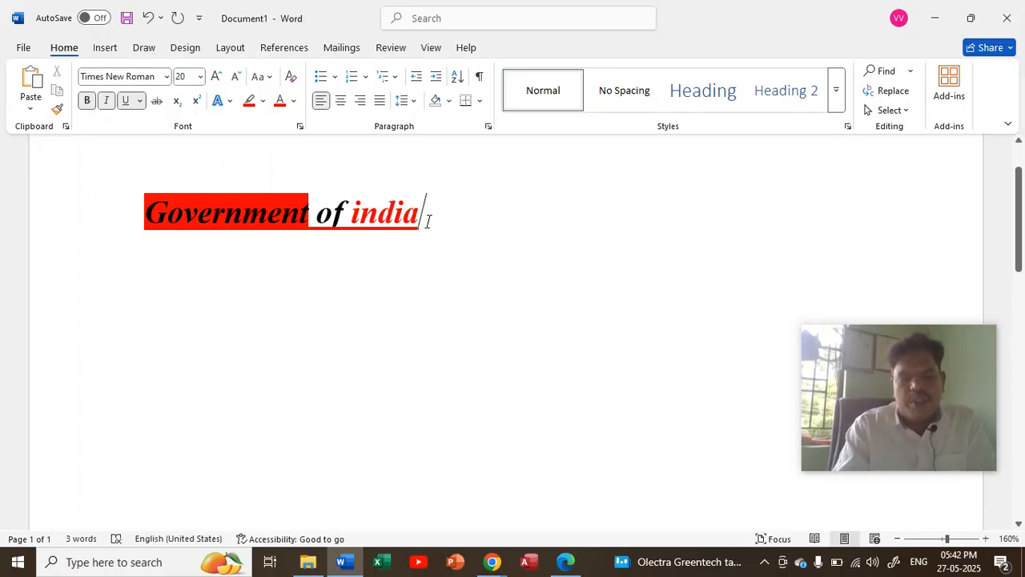
drag(428, 221, 206, 238)
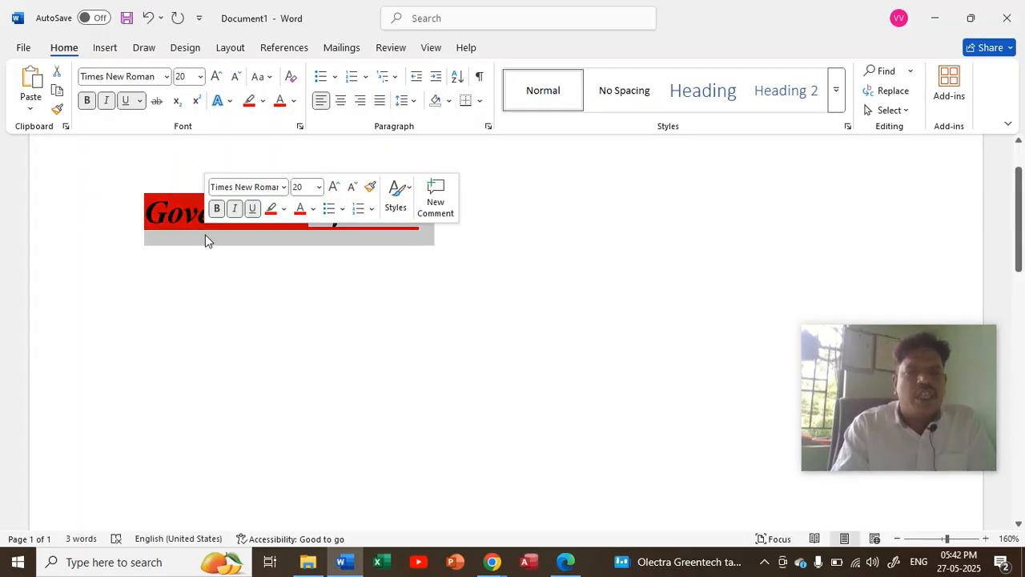
click(291, 79)
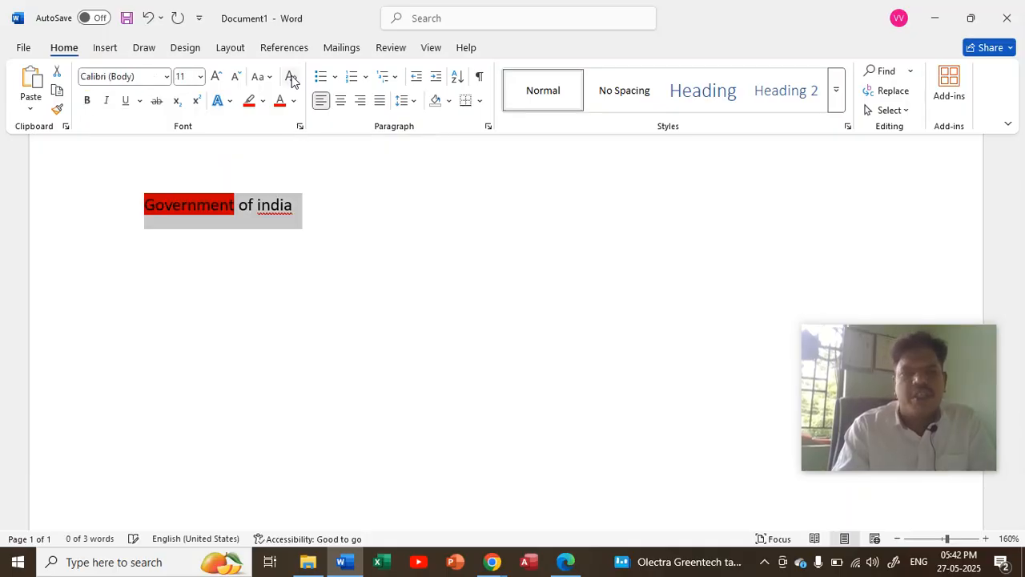
Add a line reading "TALLY" in capitals below "Government of india".
click(327, 202)
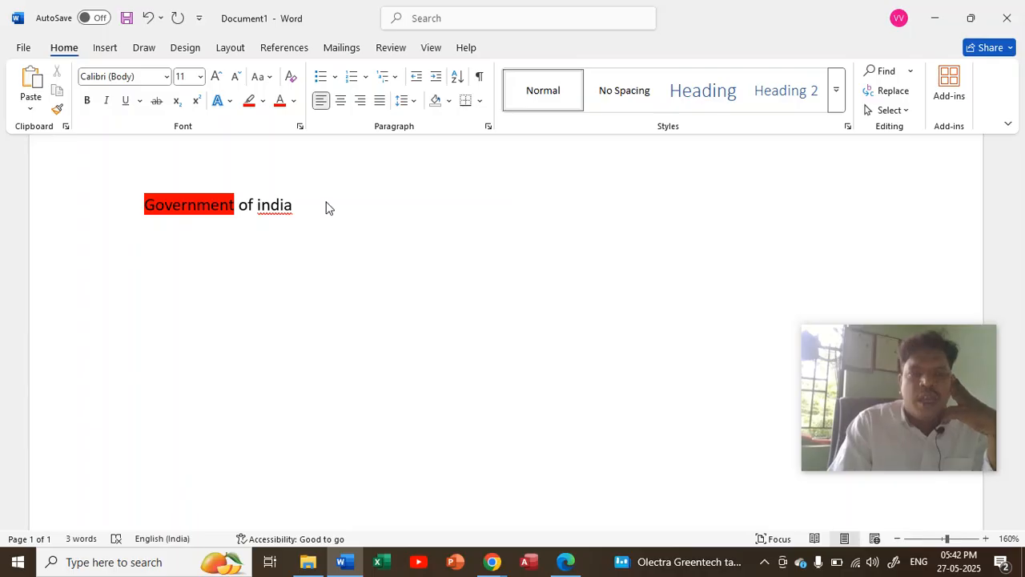
key(Return)
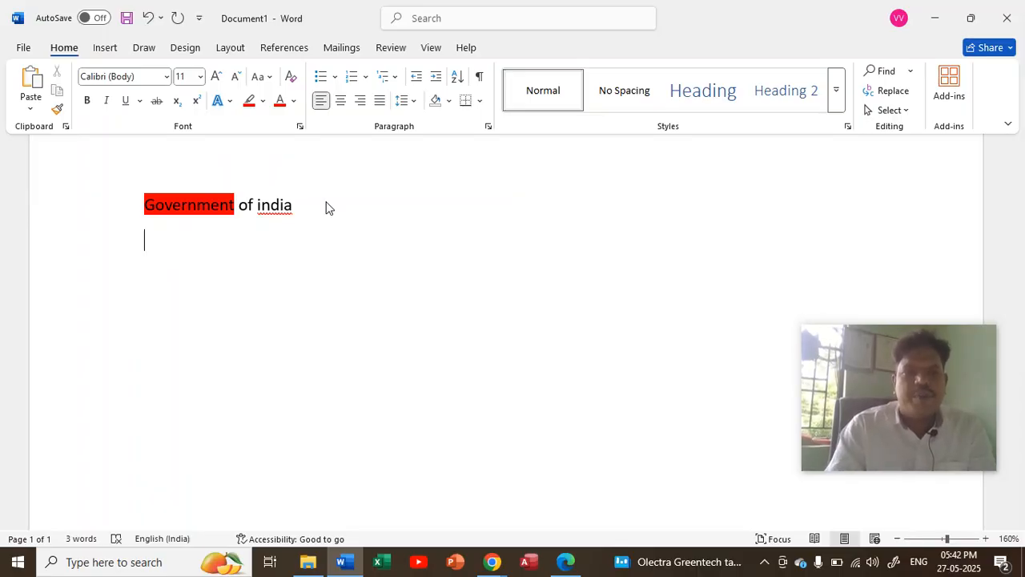
text(tal)
key(BackSpace)
key(BackSpace)
key(BackSpace)
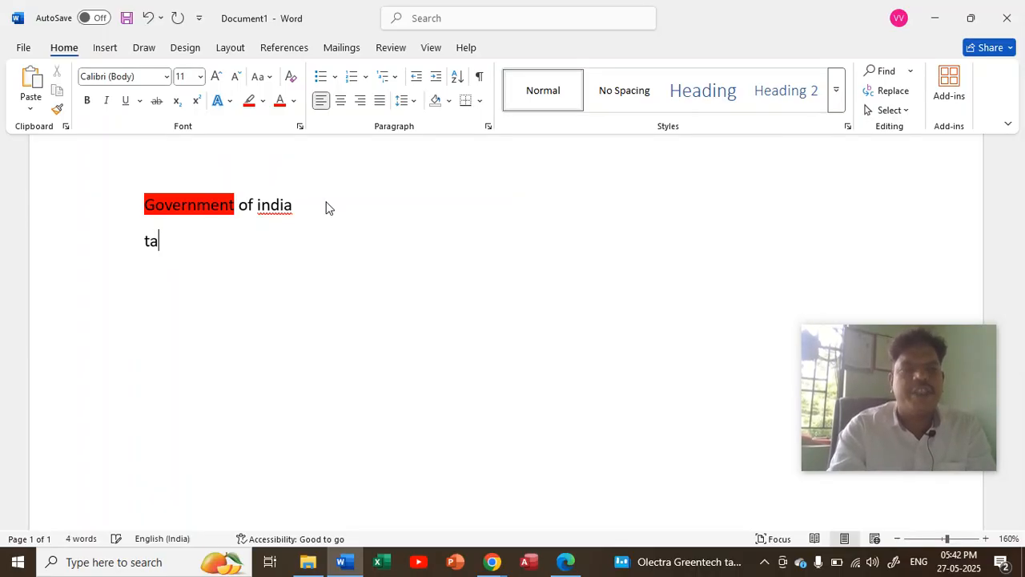
text(TALLY)
key(Return)
Add the line "ENGLISH,TAMIL" below "TALLY".
text(EGL)
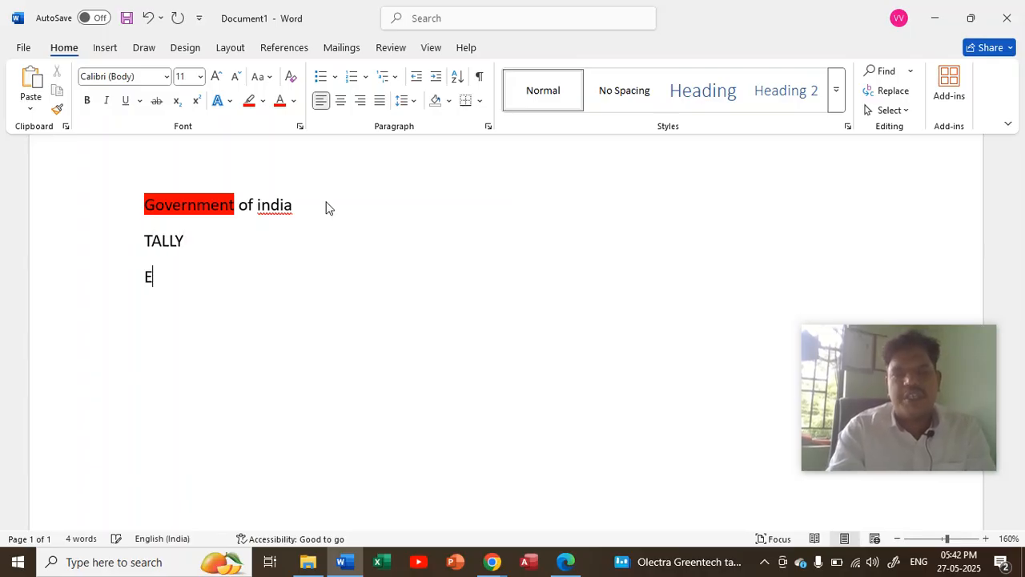
key(BackSpace)
key(BackSpace)
text(NGLISH)
key(Return)
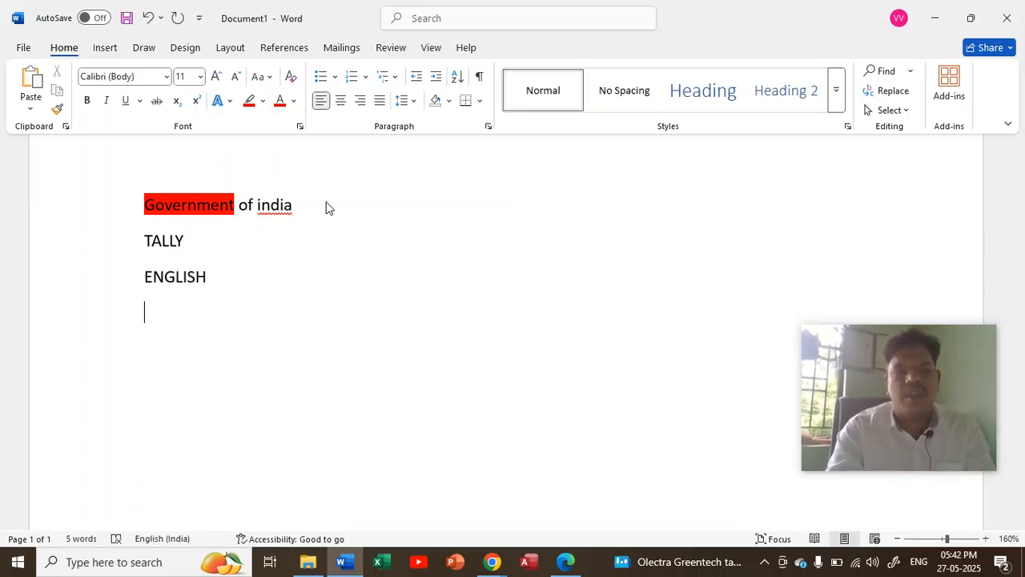
key(BackSpace)
text(,T)
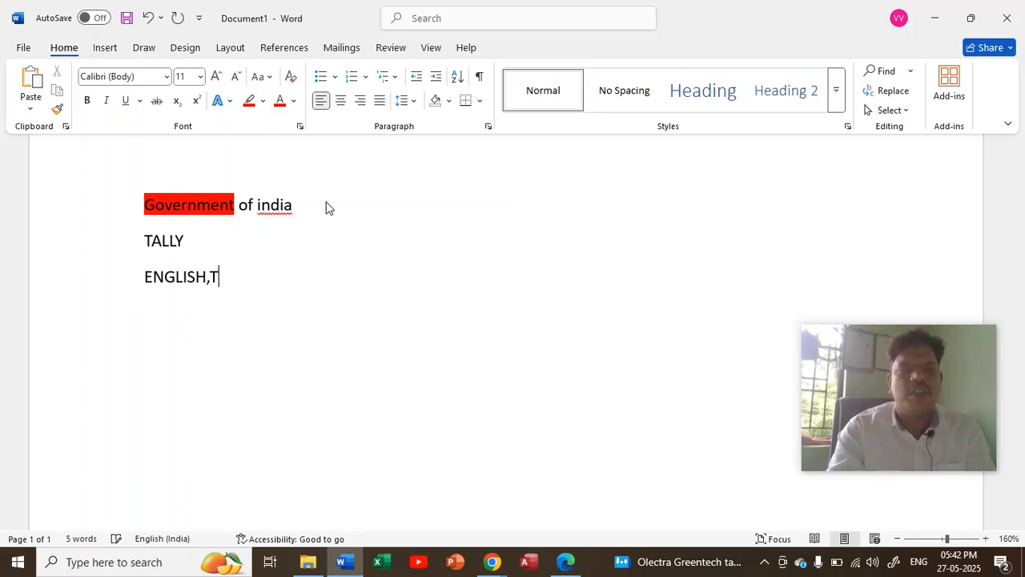
text(AMIL)
key(Return)
Add the line "TYPEWRITING ENG AND TAMIL" below "ENGLISH,TAMIL".
text(TYPE)
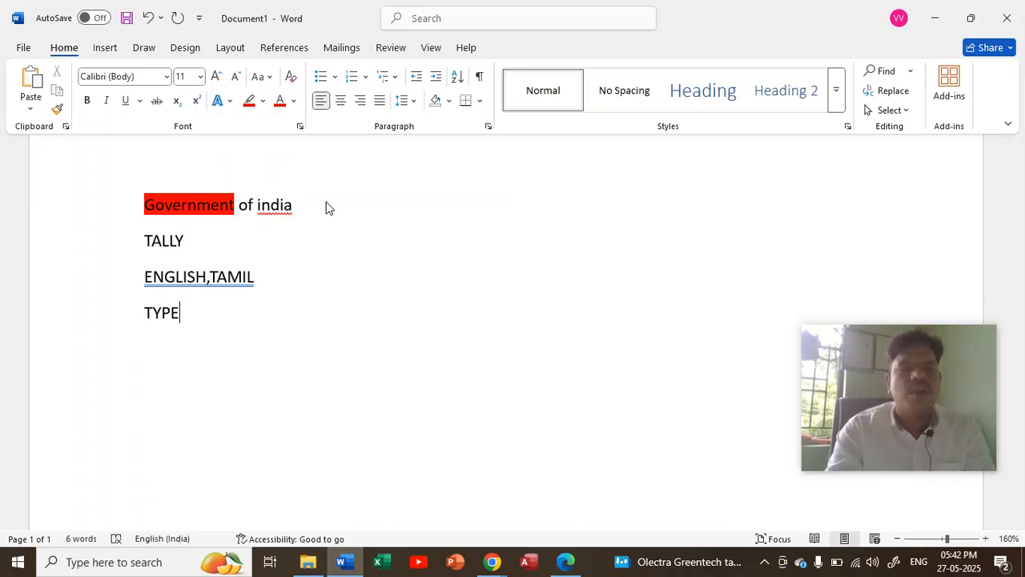
text(WRITING )
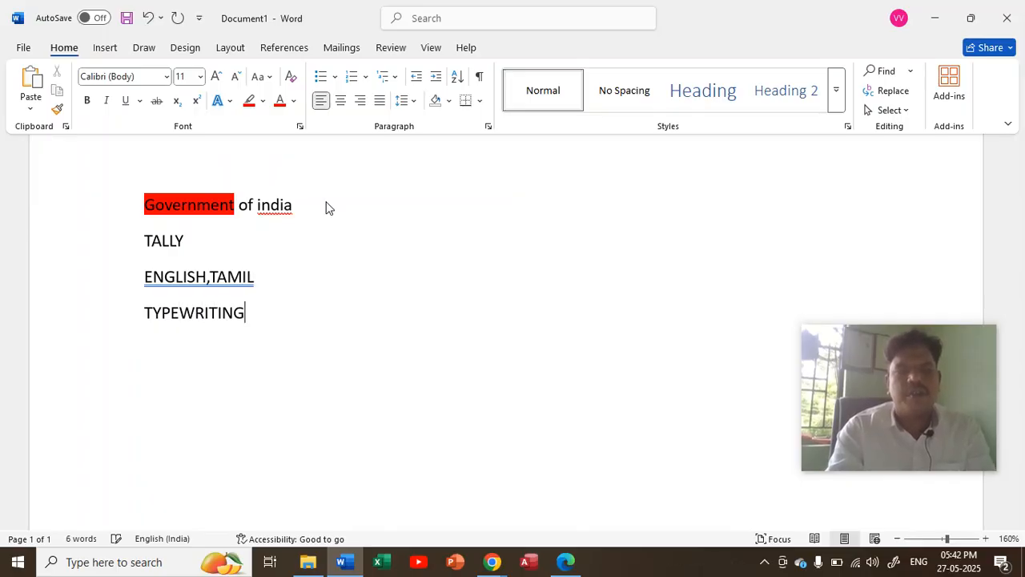
text(ENGI)
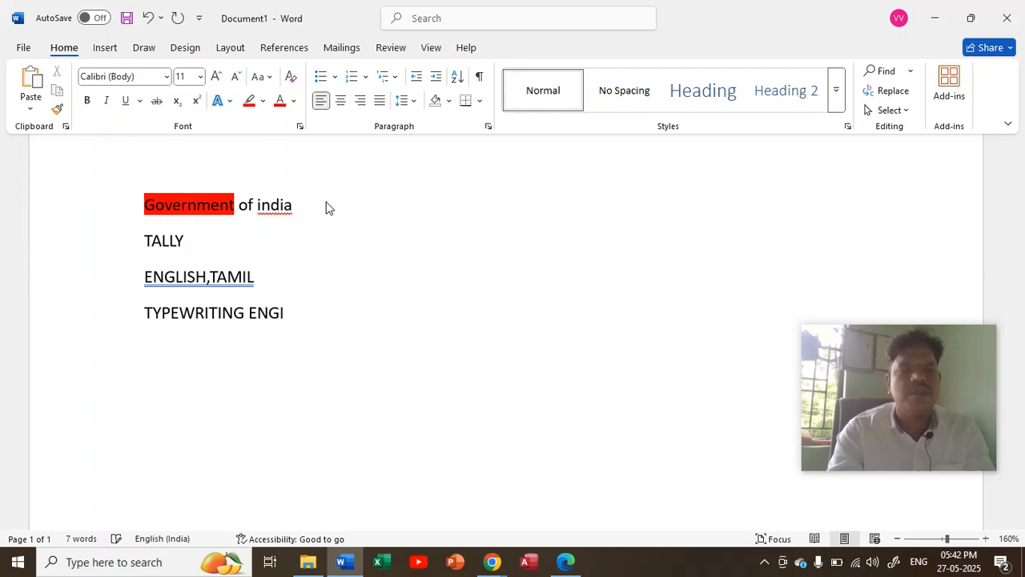
key(BackSpace)
text( AND T)
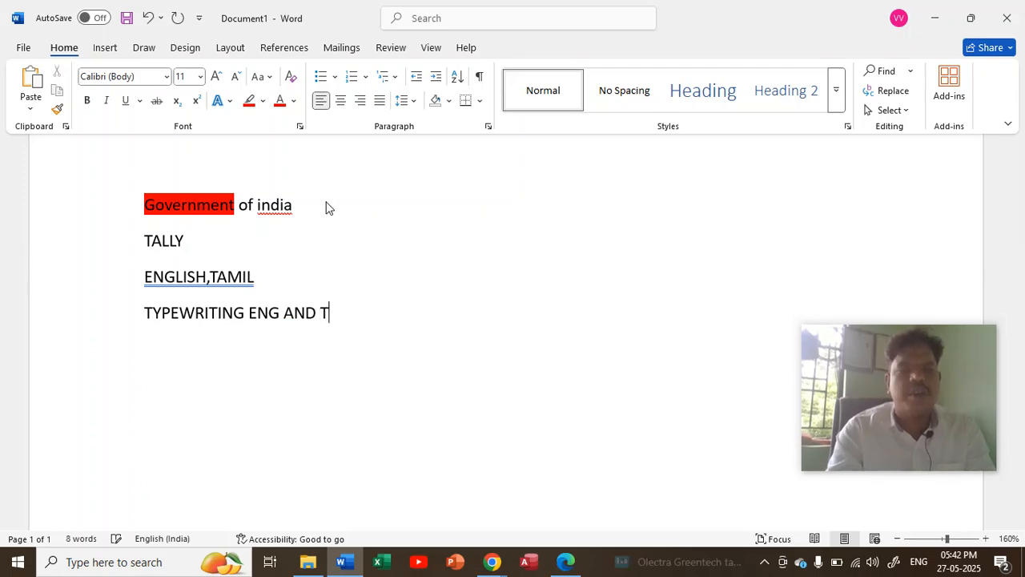
text(AMIL)
key(Return)
Enter "C,C++" as the last line of the course list.
text(C)
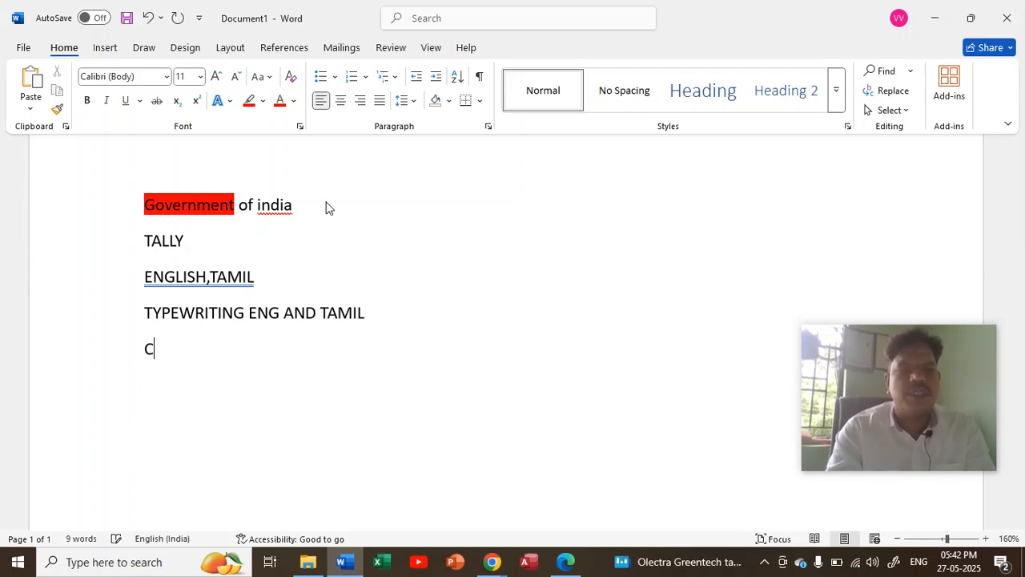
text(,C)
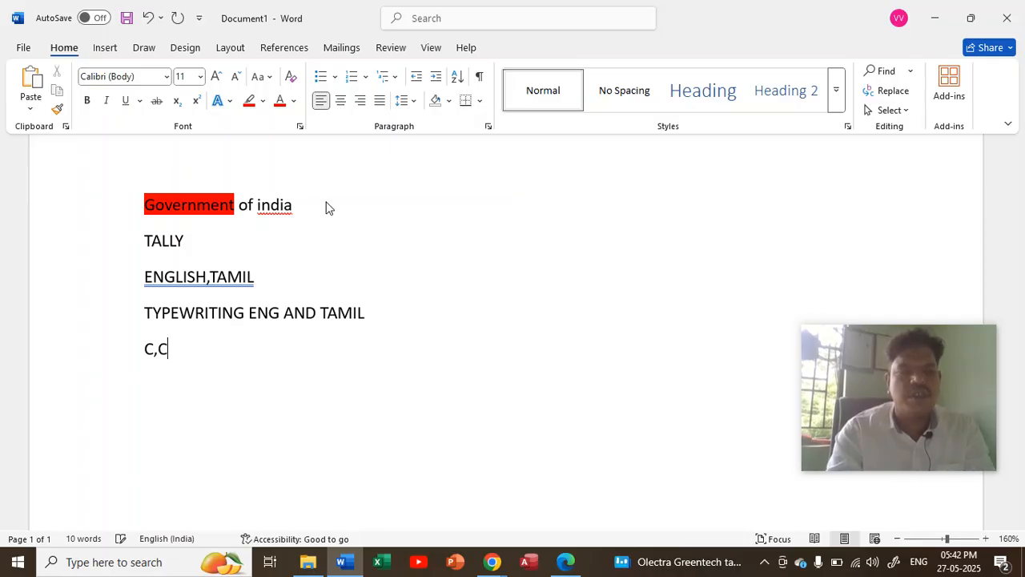
text(++)
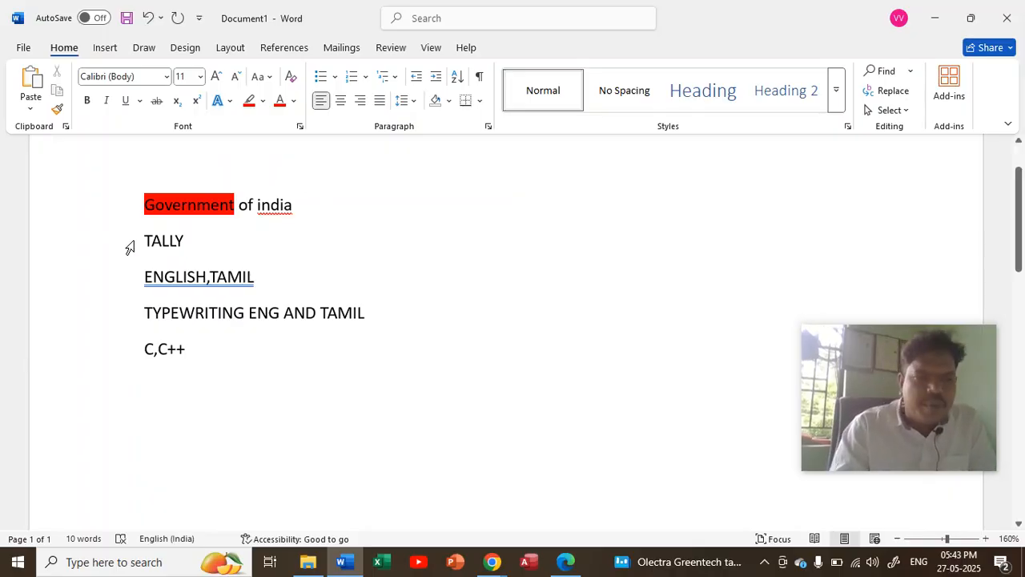
Apply arrow bullets to the four lines from "TALLY" to "C,C++".
drag(143, 243, 255, 344)
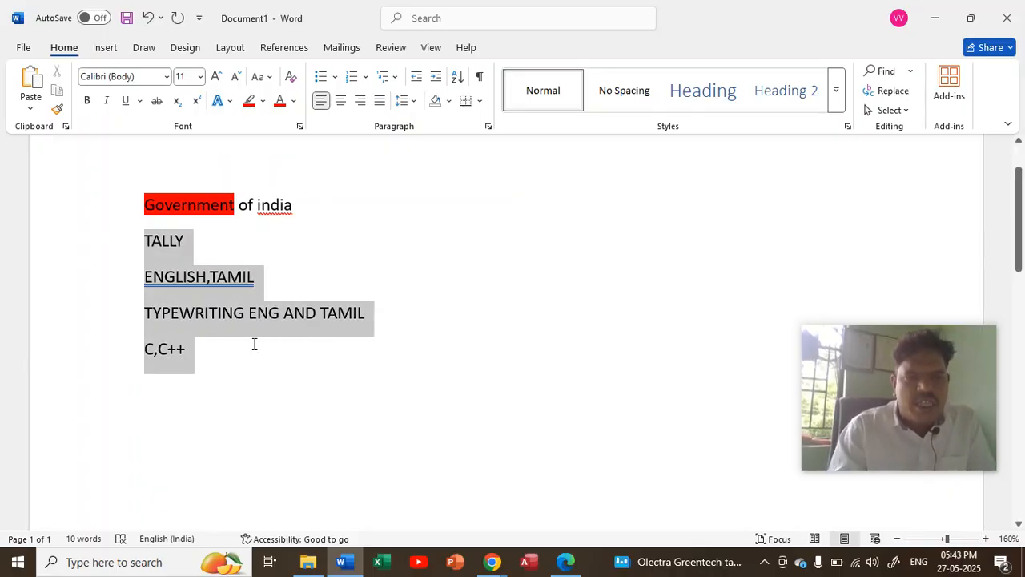
click(337, 76)
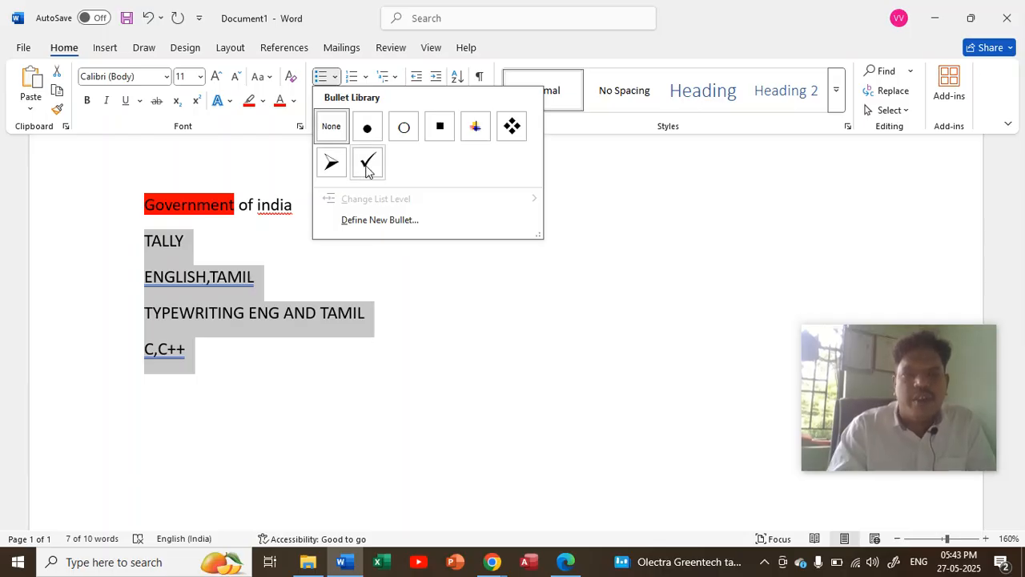
click(334, 164)
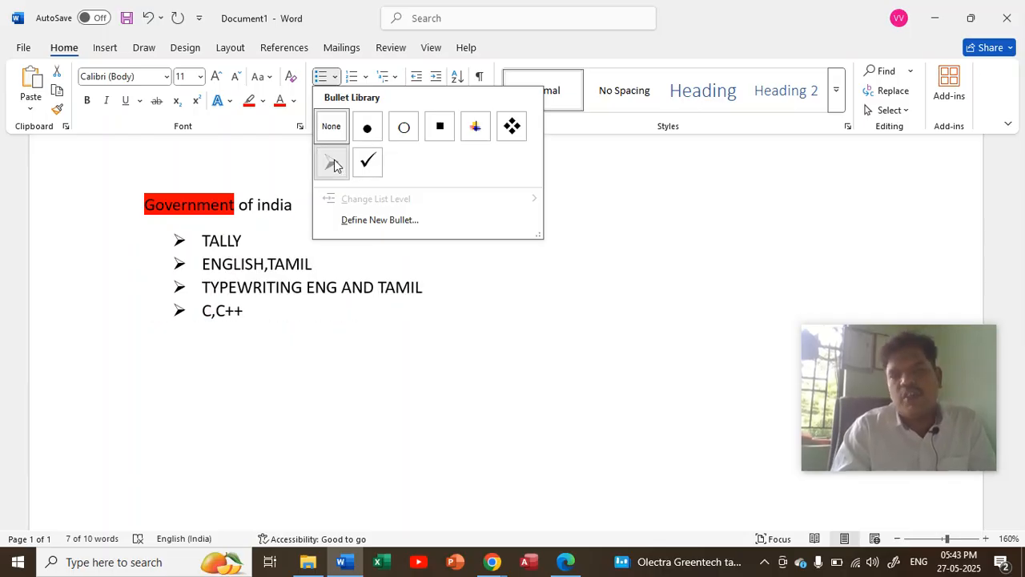
Start a new line below "C,C++" and remove its bullet.
click(313, 330)
key(Return)
key(BackSpace)
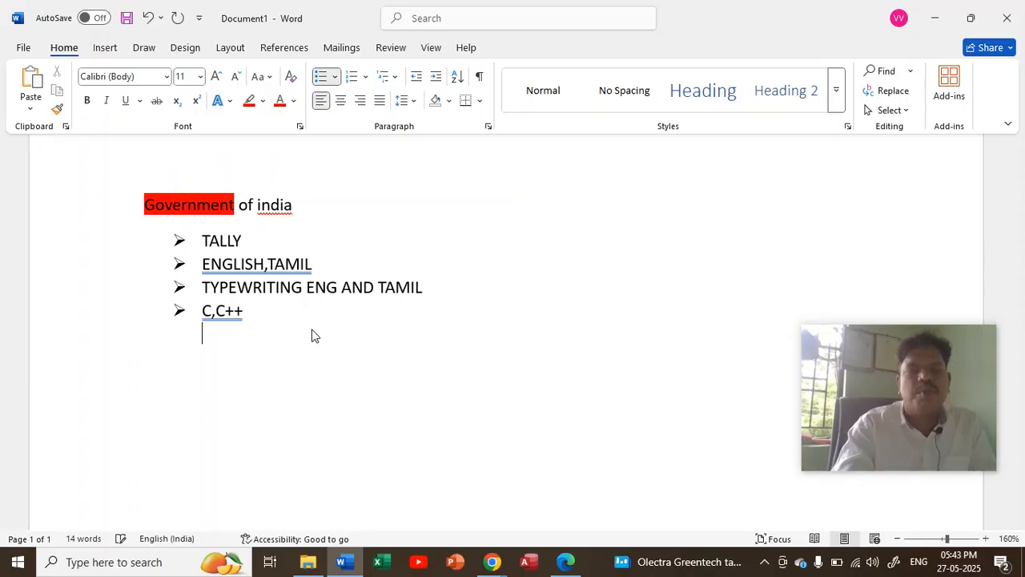
Apply 1), 2), 3) style numbering to the four course lines from "TALLY" to "C,C++".
key(BackSpace)
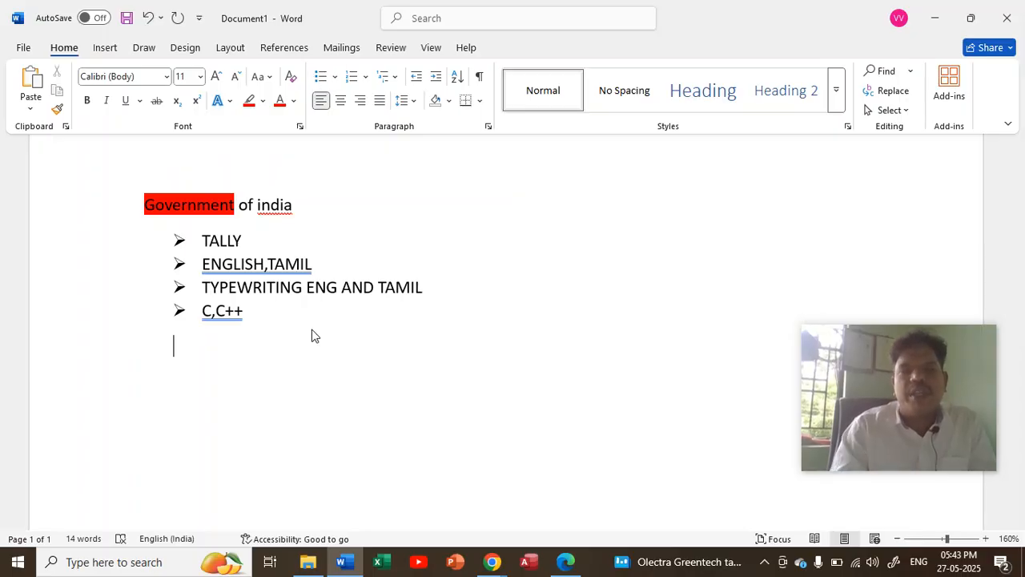
click(335, 77)
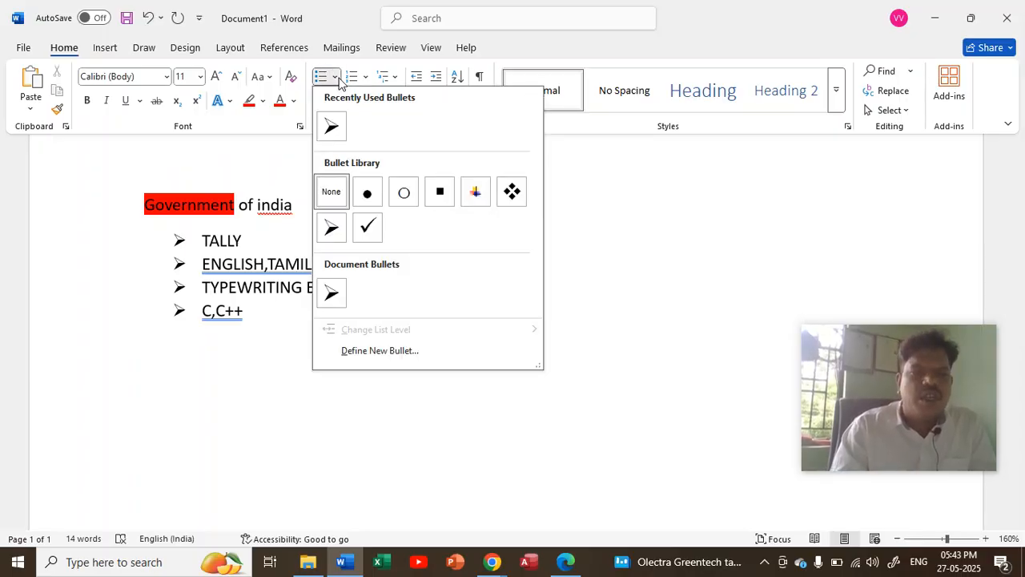
click(213, 371)
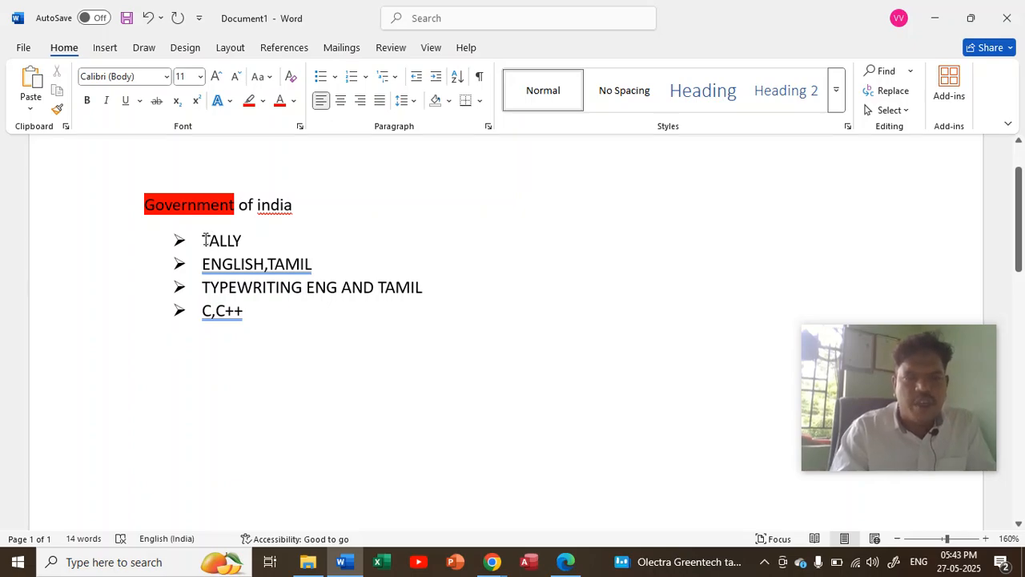
drag(205, 240, 265, 325)
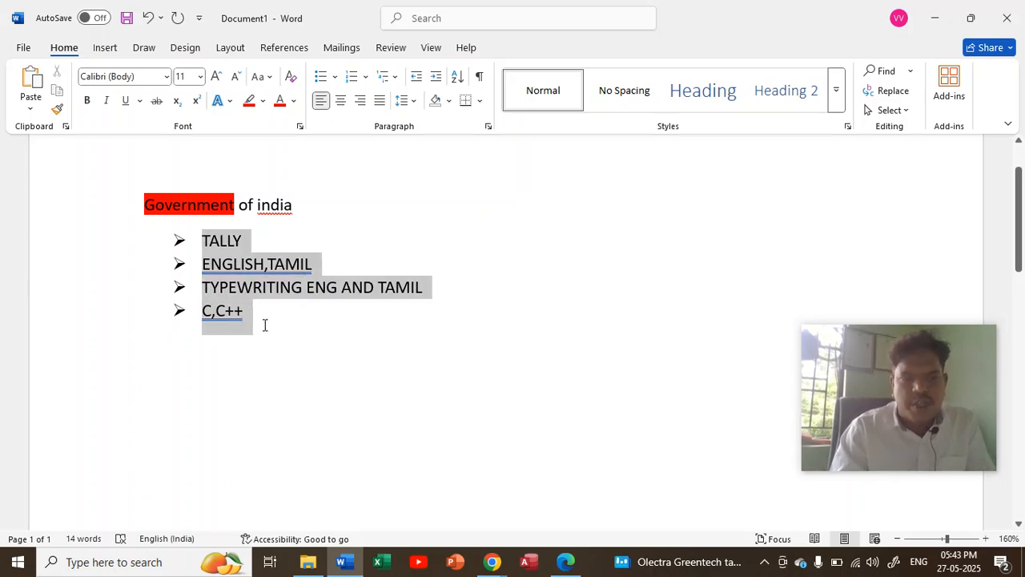
click(365, 76)
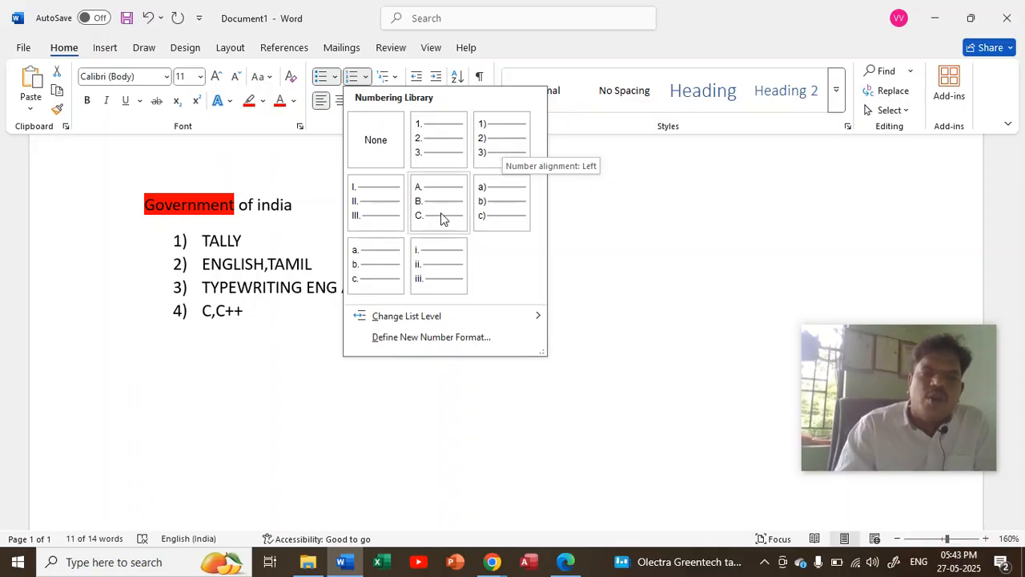
click(512, 141)
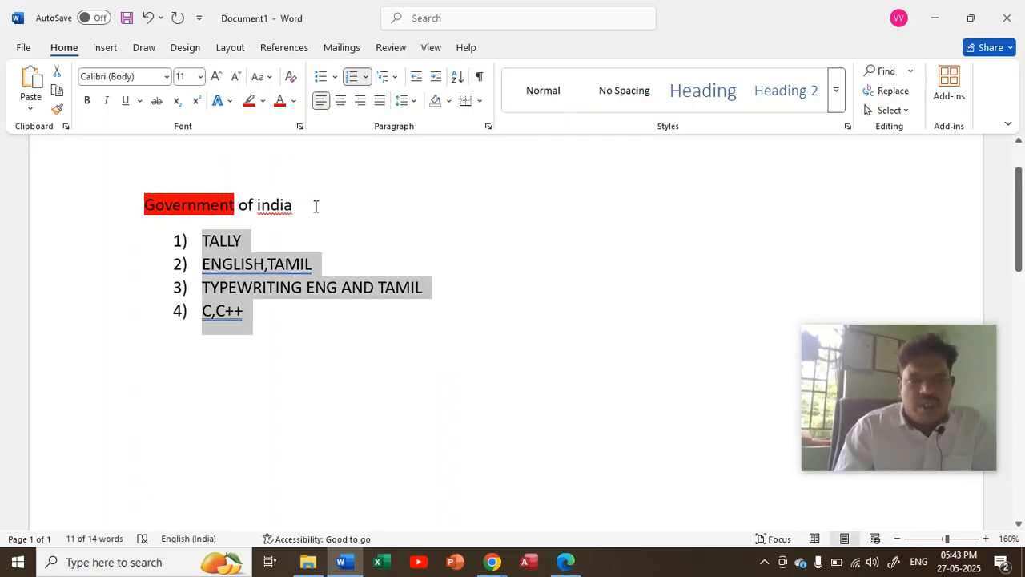
Try right alignment on the heading "Government of india" and set it to centered.
drag(316, 206, 92, 213)
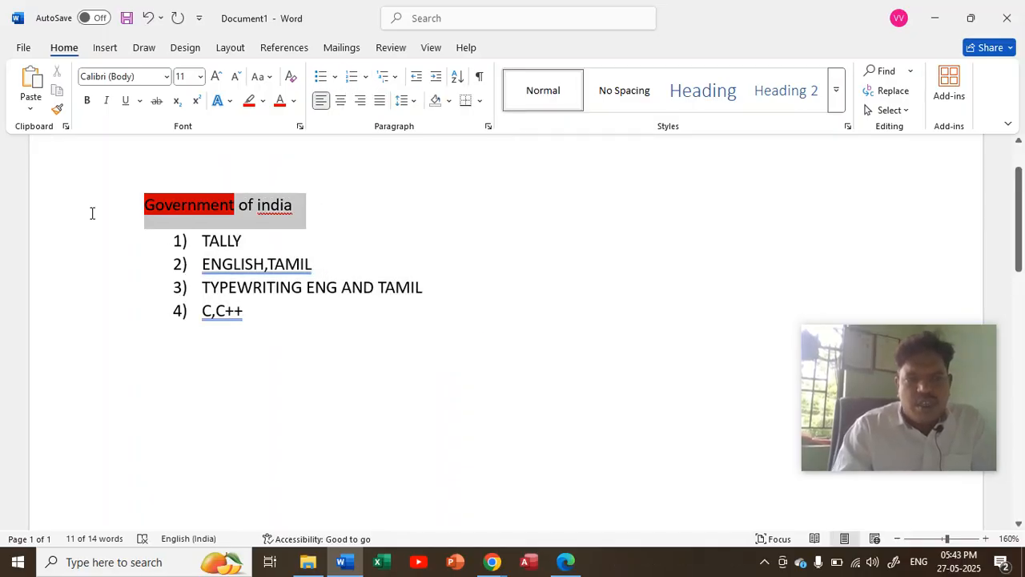
click(341, 102)
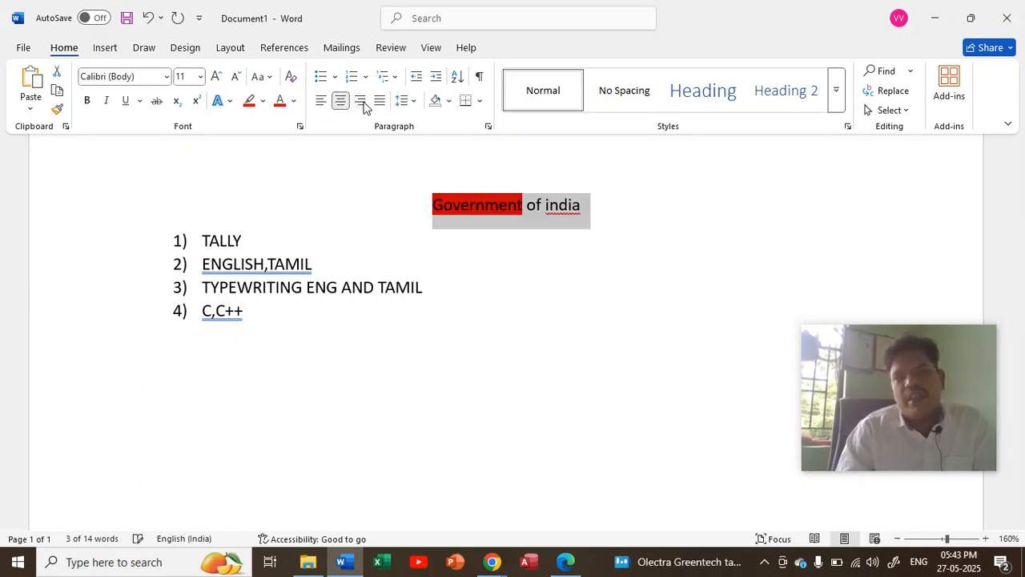
click(360, 101)
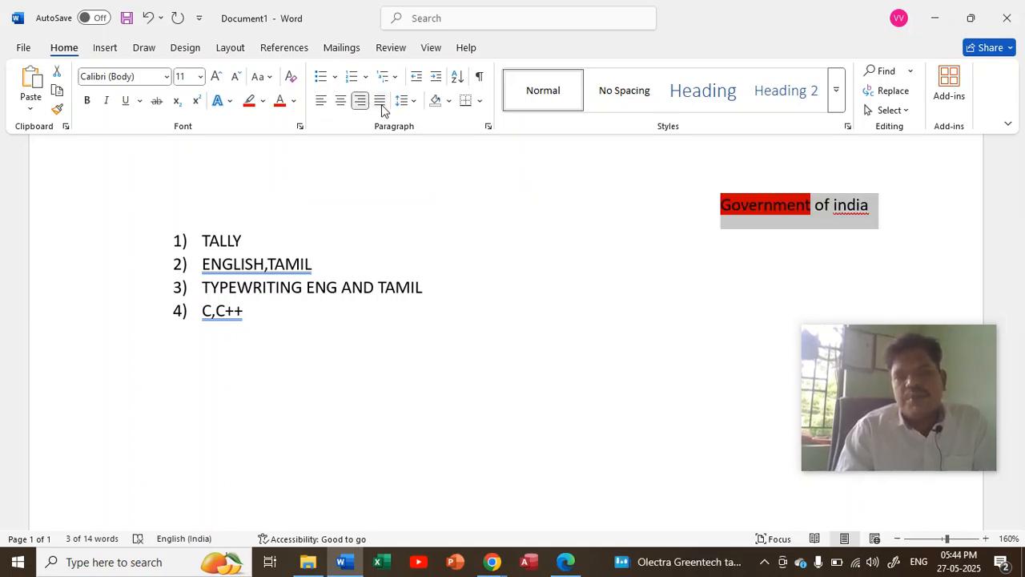
click(341, 102)
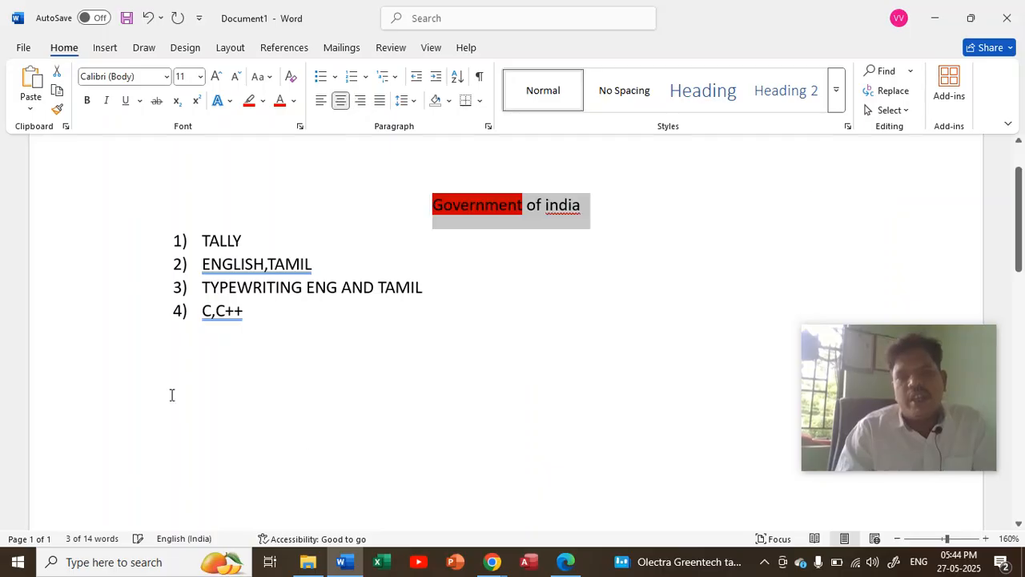
Generate sample paragraphs below the numbered list with the text formula =RAND().
click(322, 352)
text(=)
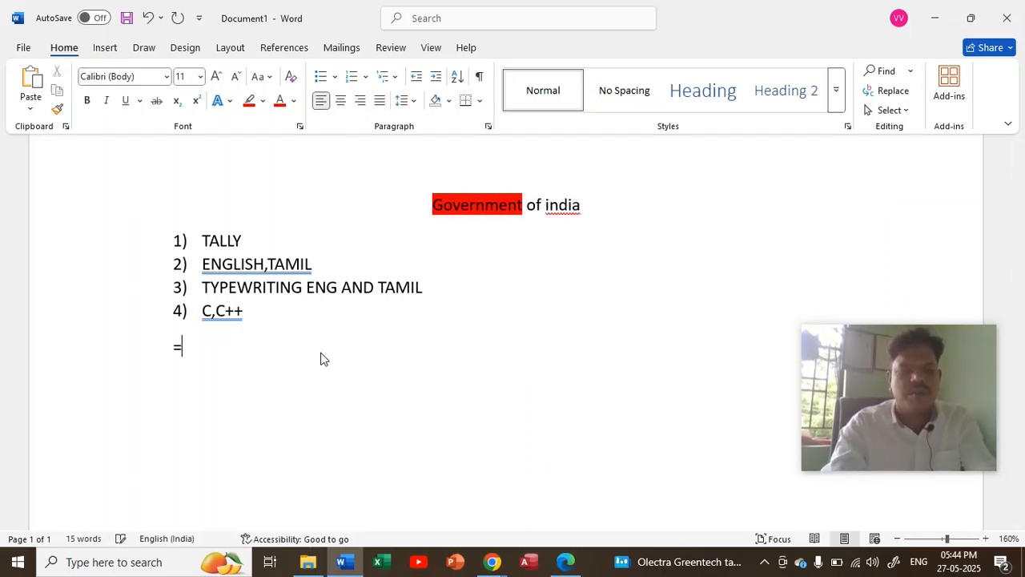
text(RAND())
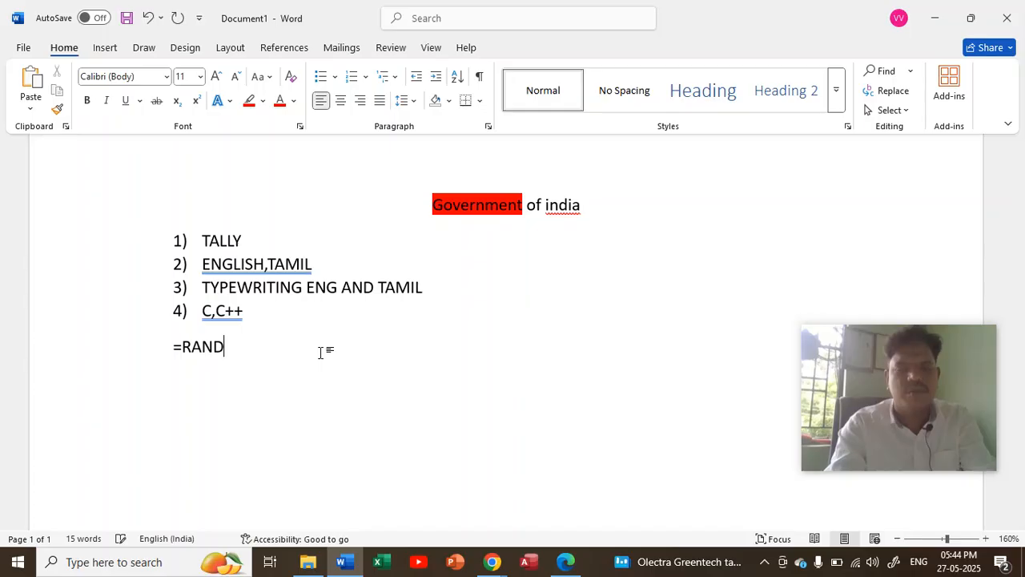
key(Return)
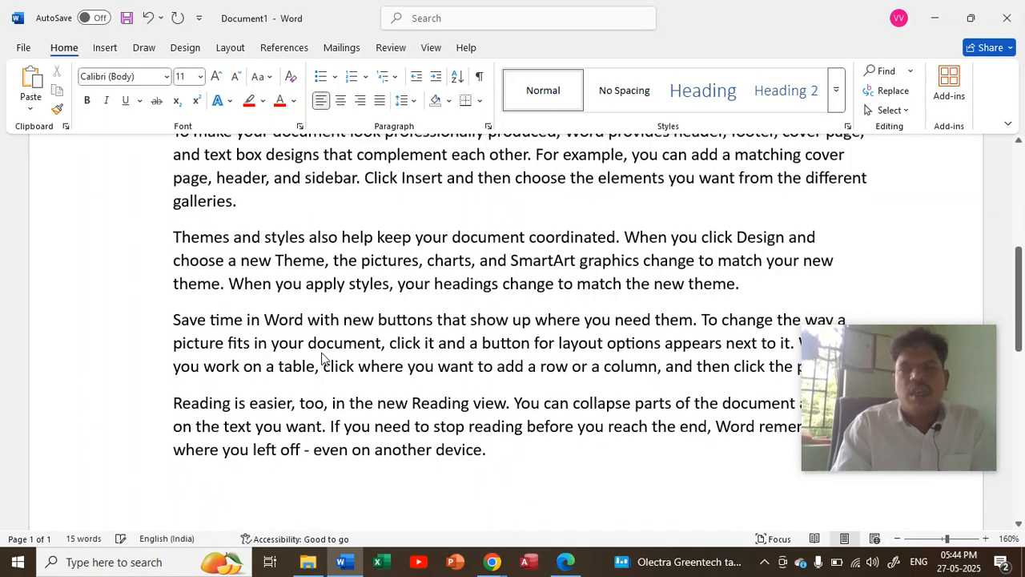
Justify all five sample paragraphs and preview the line spacing choices on them without applying one.
mouse_move(991, 388)
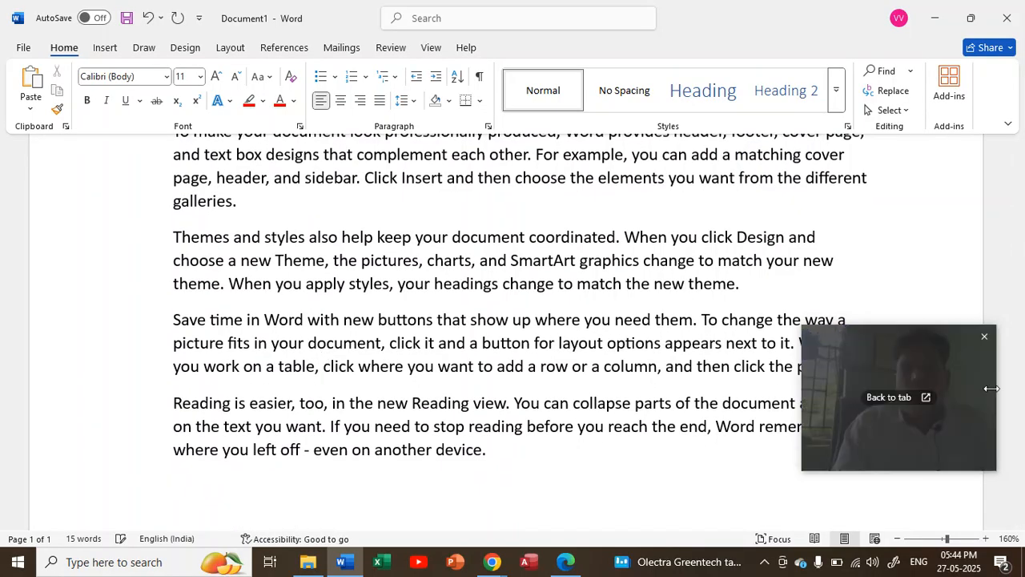
click(898, 540)
click(898, 539)
click(897, 539)
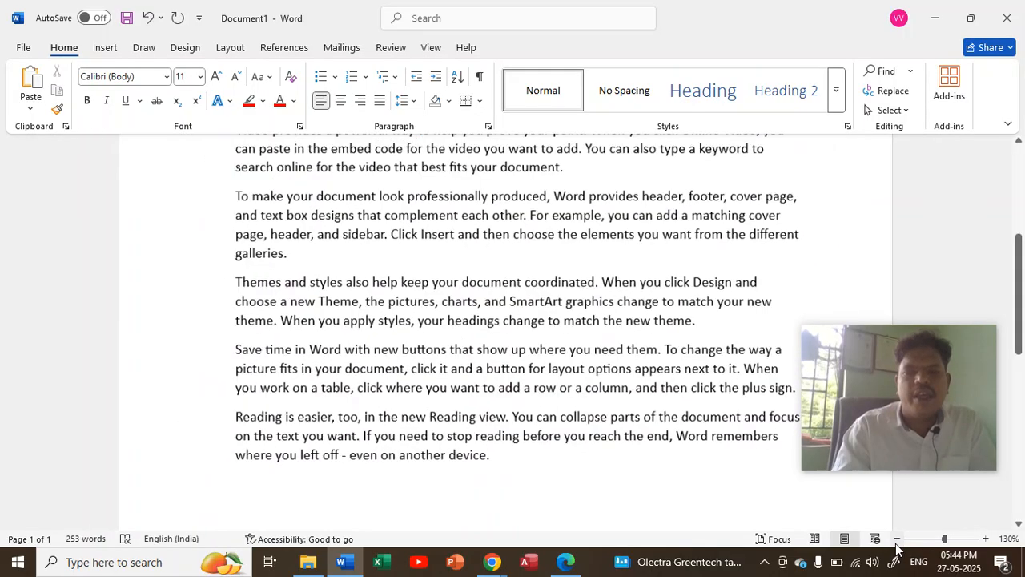
click(897, 539)
click(896, 539)
click(897, 539)
click(897, 539)
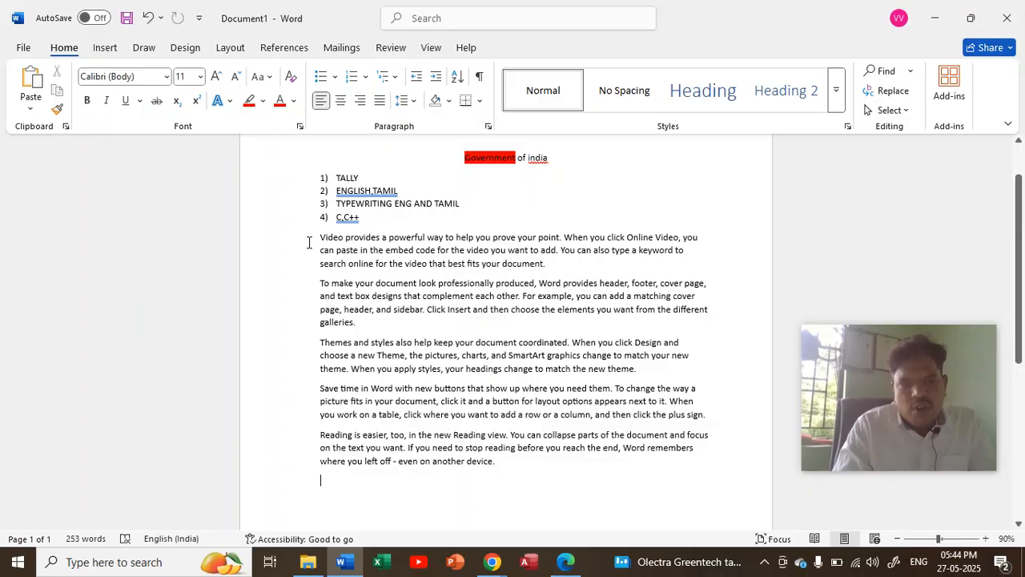
drag(319, 243, 546, 466)
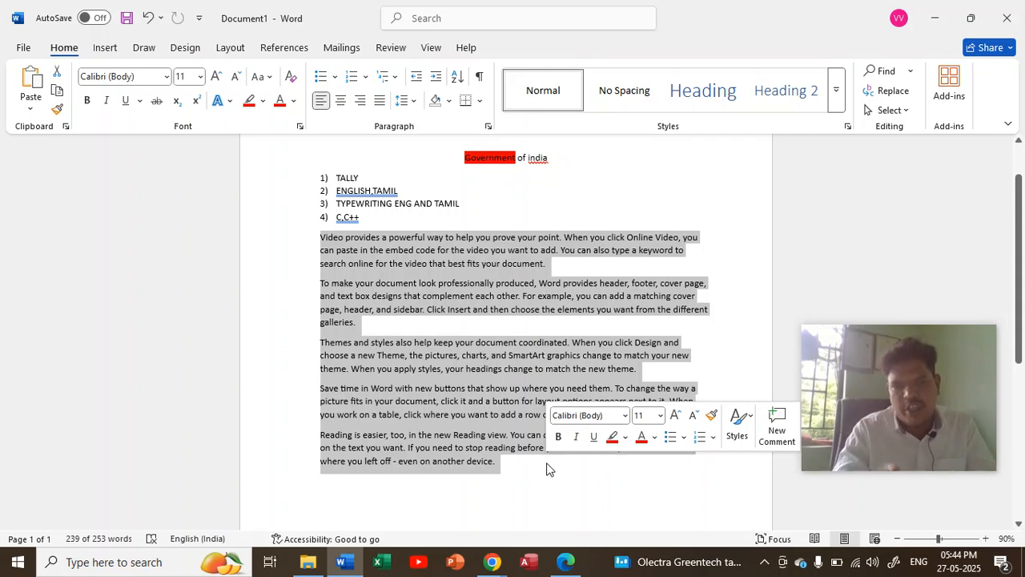
click(380, 100)
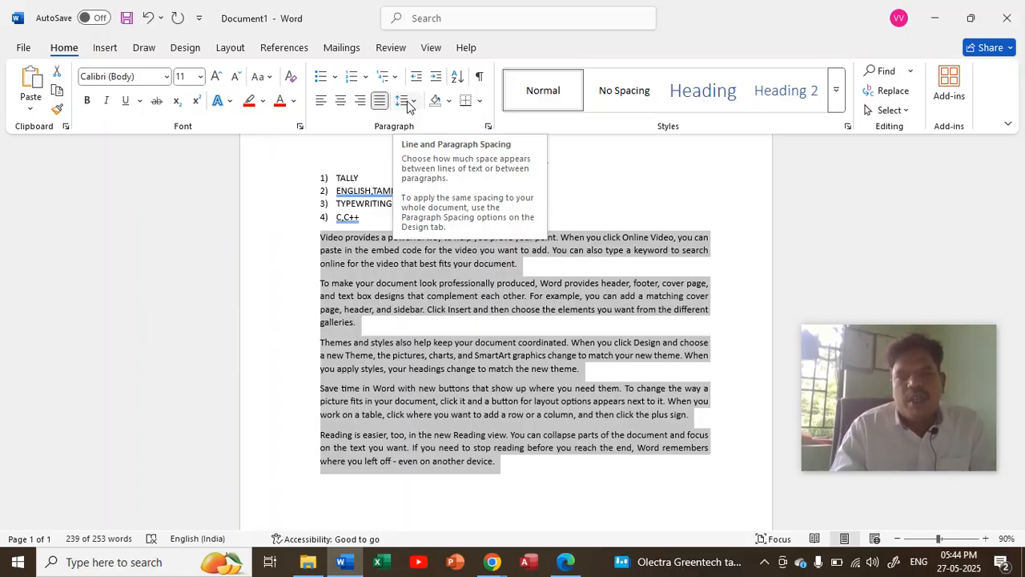
click(408, 102)
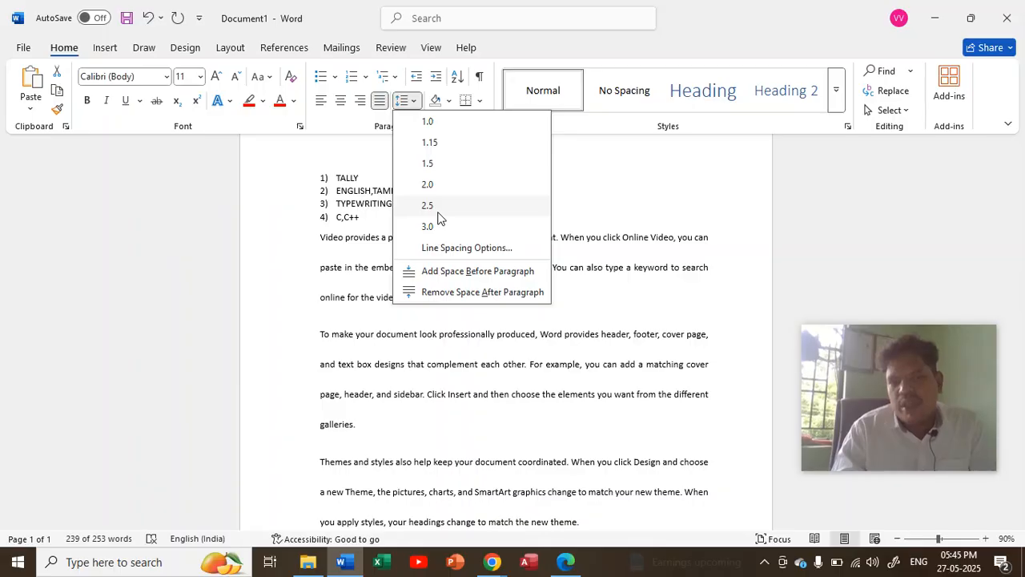
click(689, 189)
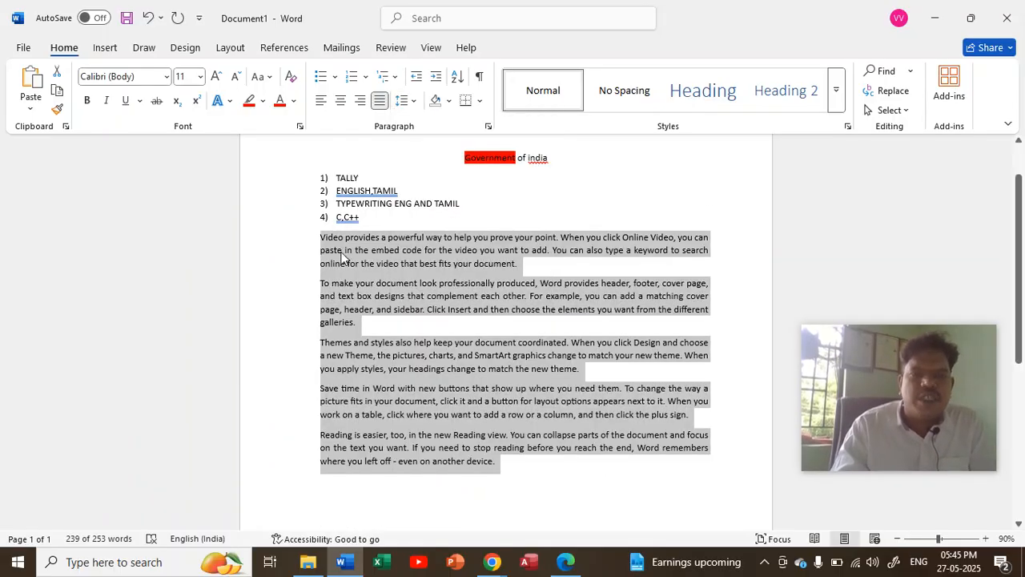
Try red paragraph shading on the first sample paragraph, beginning "Video provides", and undo it.
click(344, 256)
drag(315, 232, 539, 263)
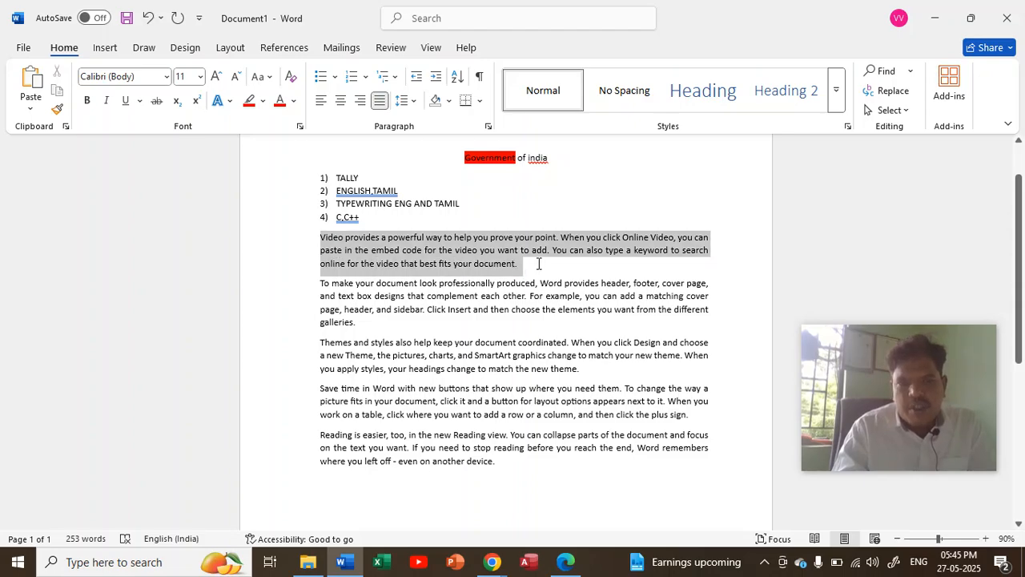
click(449, 102)
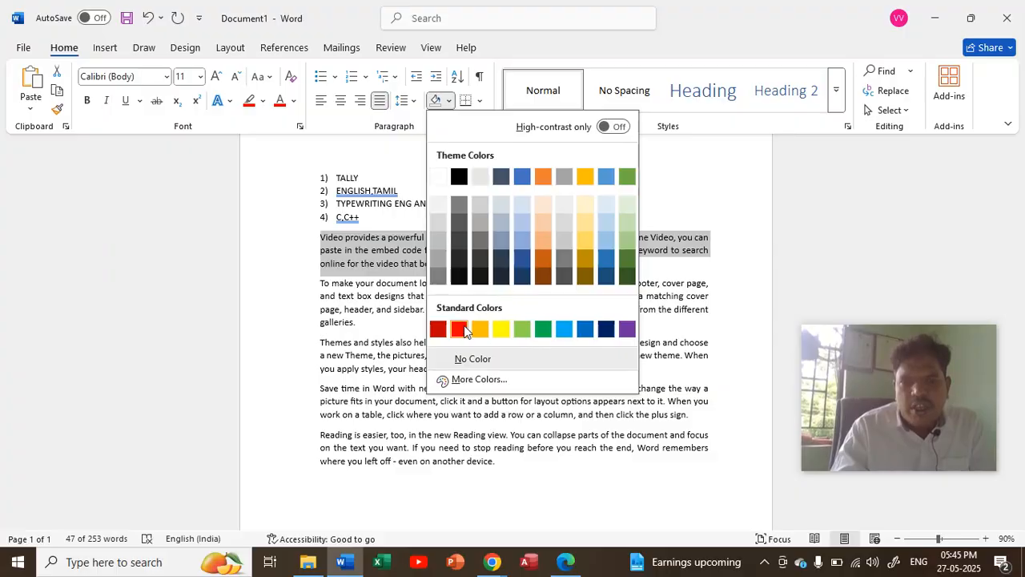
click(464, 331)
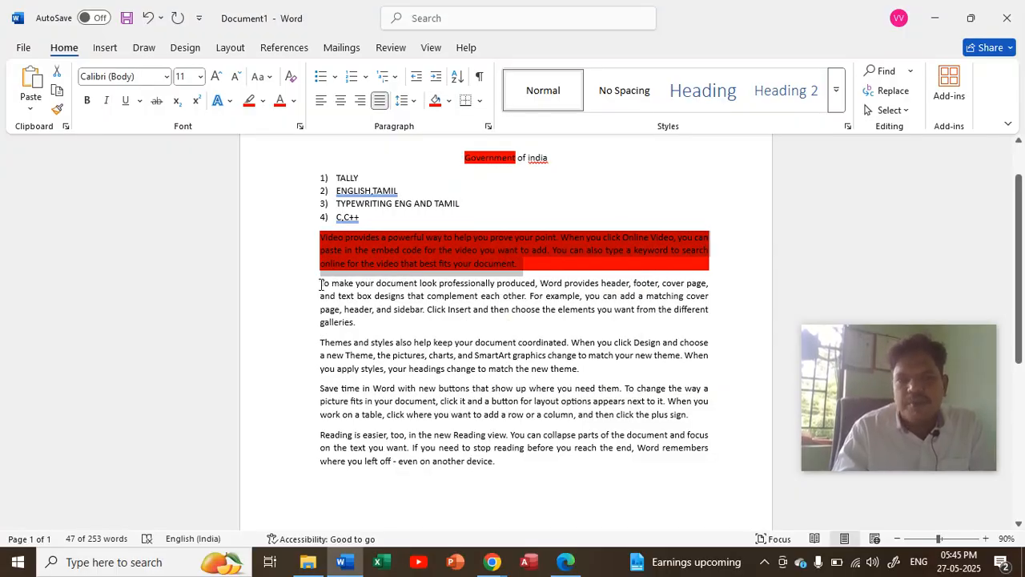
drag(318, 284, 371, 326)
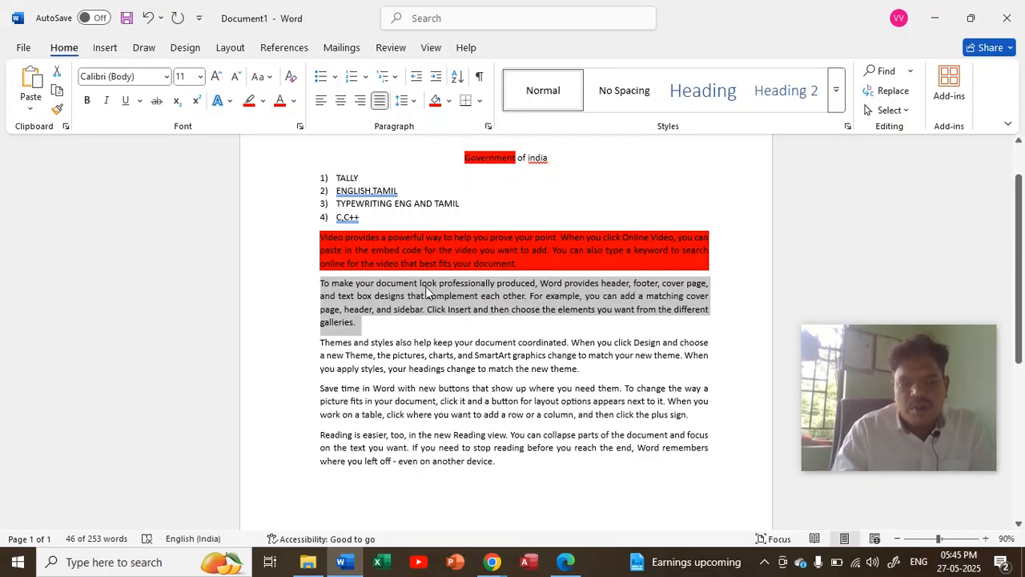
key(ctrl+z)
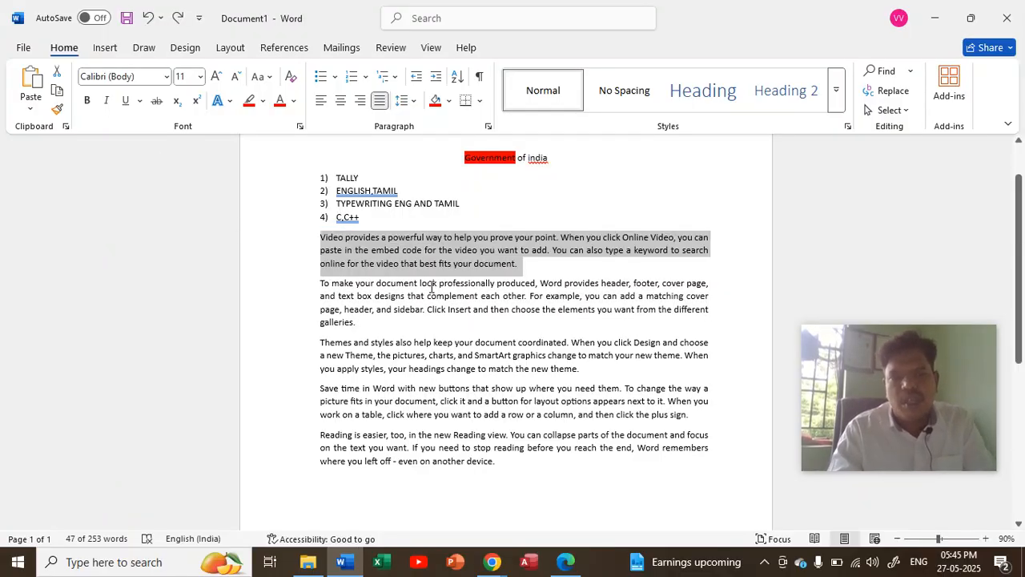
Highlight the text of the first sample paragraph, beginning "Video provides", in red.
click(264, 102)
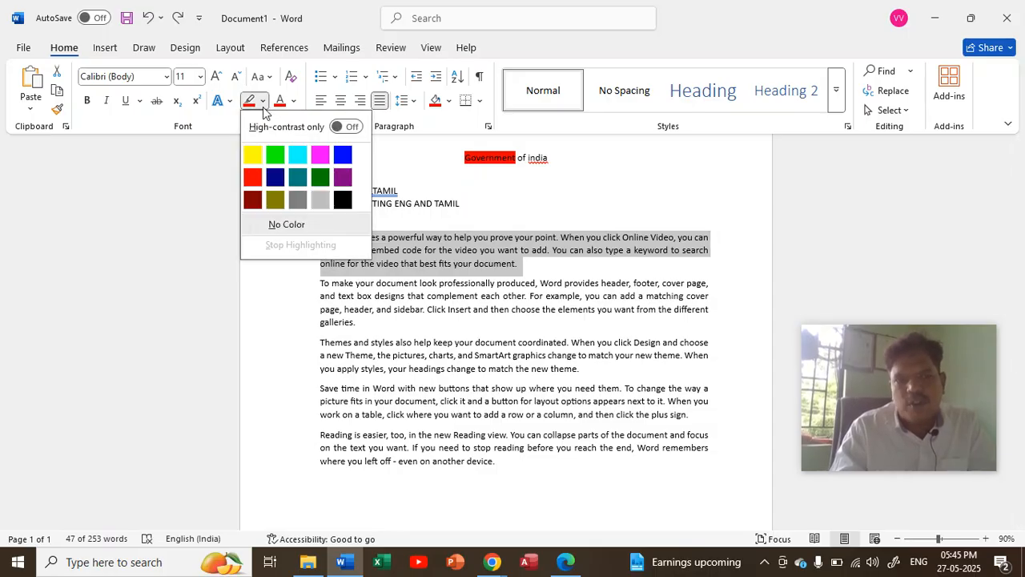
click(253, 179)
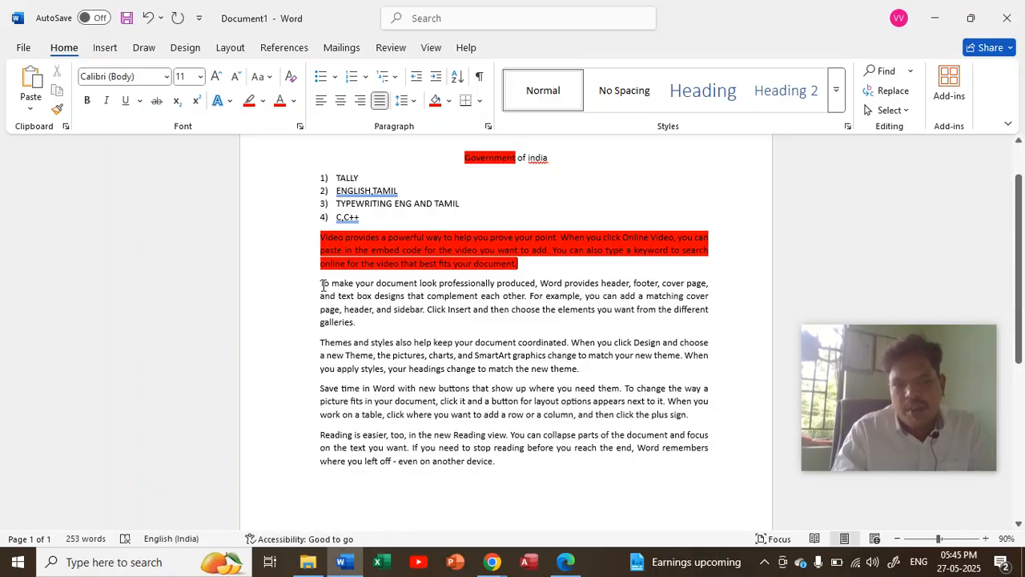
Color the second sample paragraph's text red and apply red shading to the third paragraph, beginning "Themes and styles".
drag(322, 290, 592, 368)
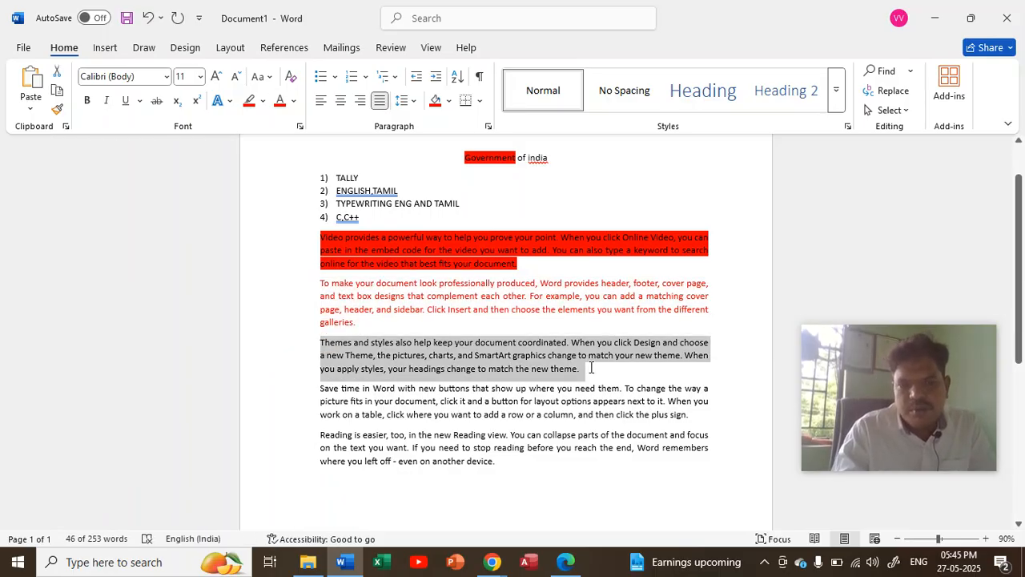
click(435, 101)
click(612, 295)
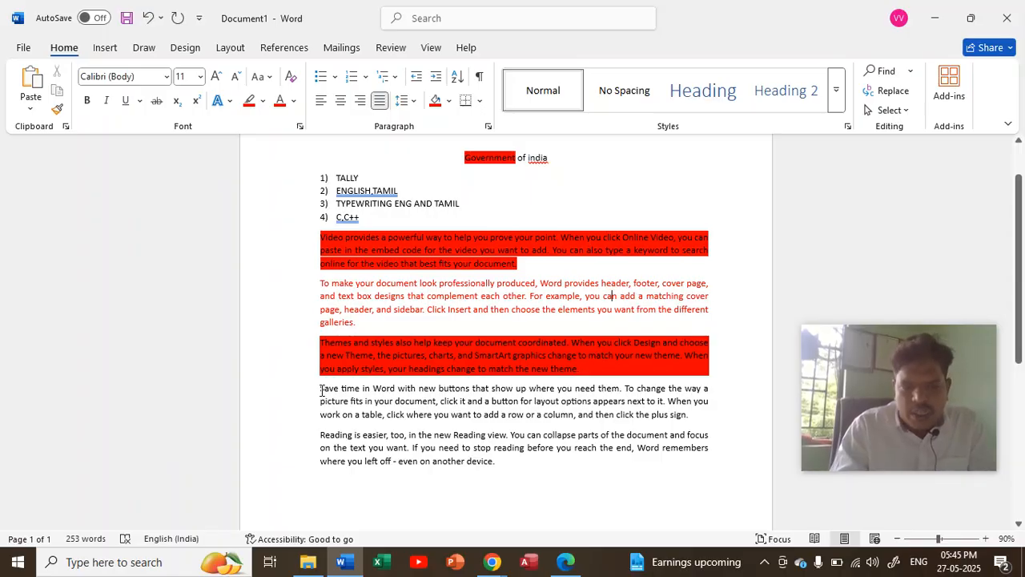
Set the font color of the fourth sample paragraph, beginning "Save time in Word", to white.
drag(322, 390, 359, 404)
click(362, 421)
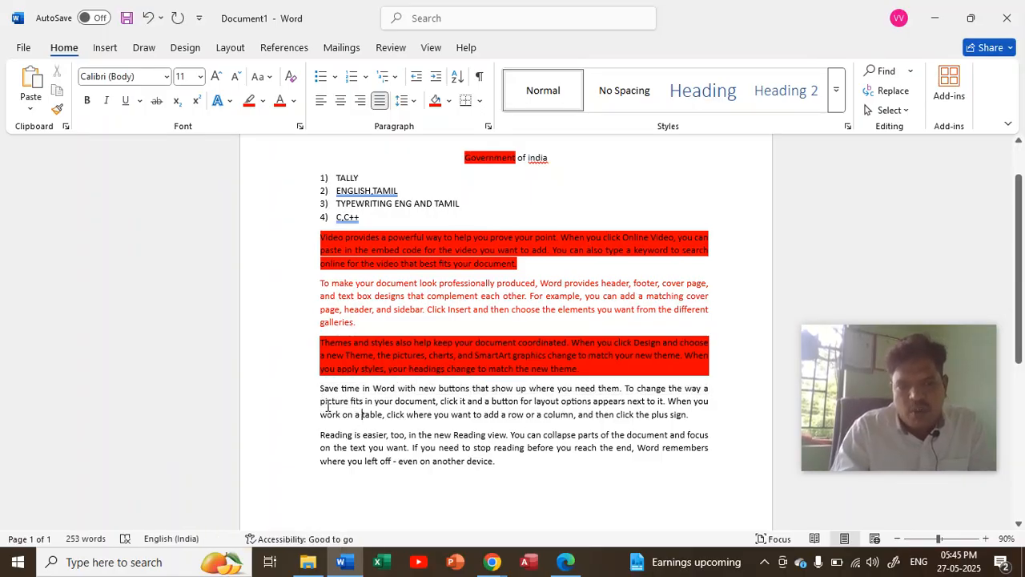
drag(316, 387, 709, 433)
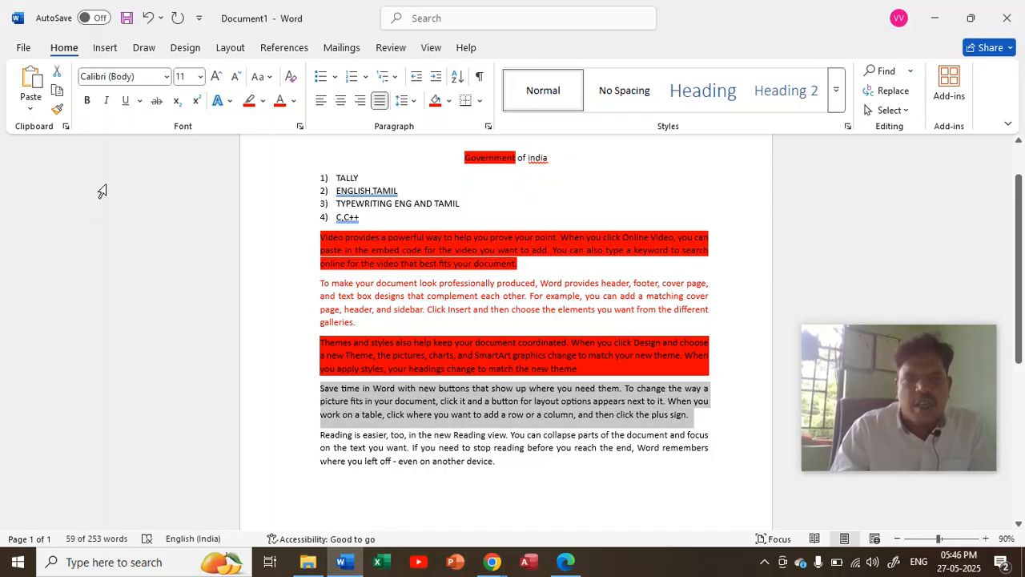
click(294, 100)
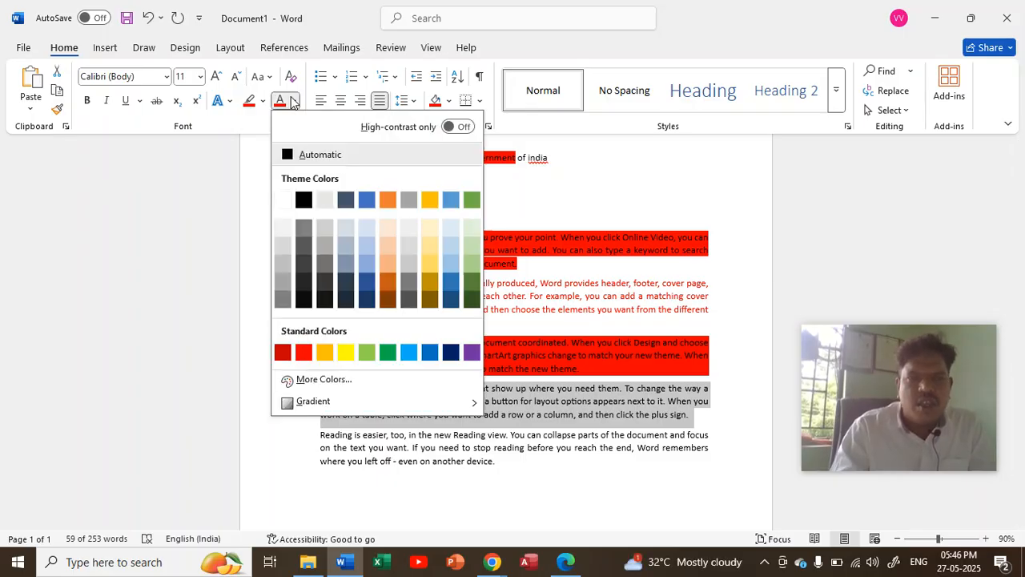
click(286, 202)
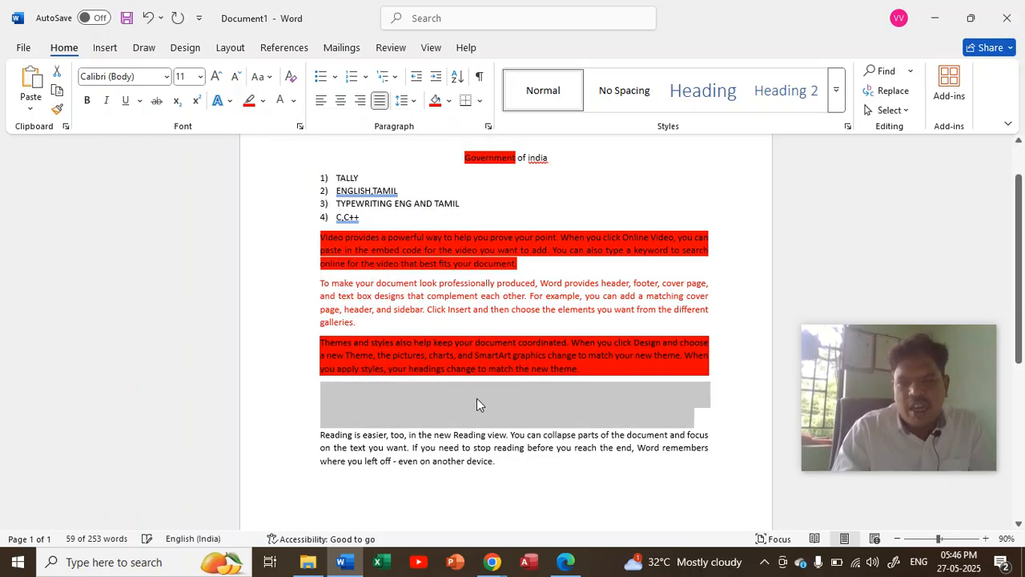
click(482, 407)
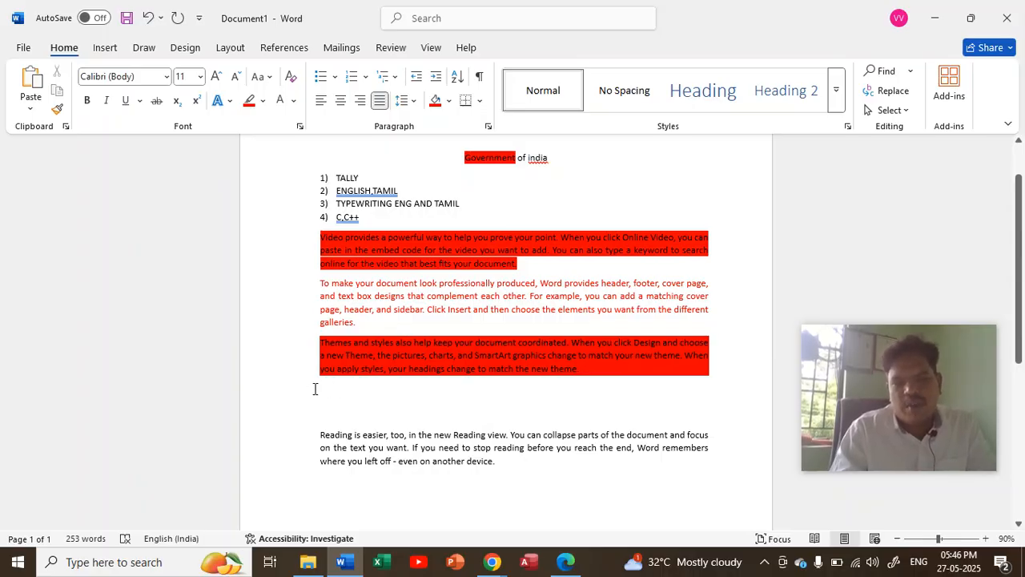
Set the font color of the fourth sample paragraph, beginning "Save time in Word", to Automatic.
drag(315, 389, 718, 419)
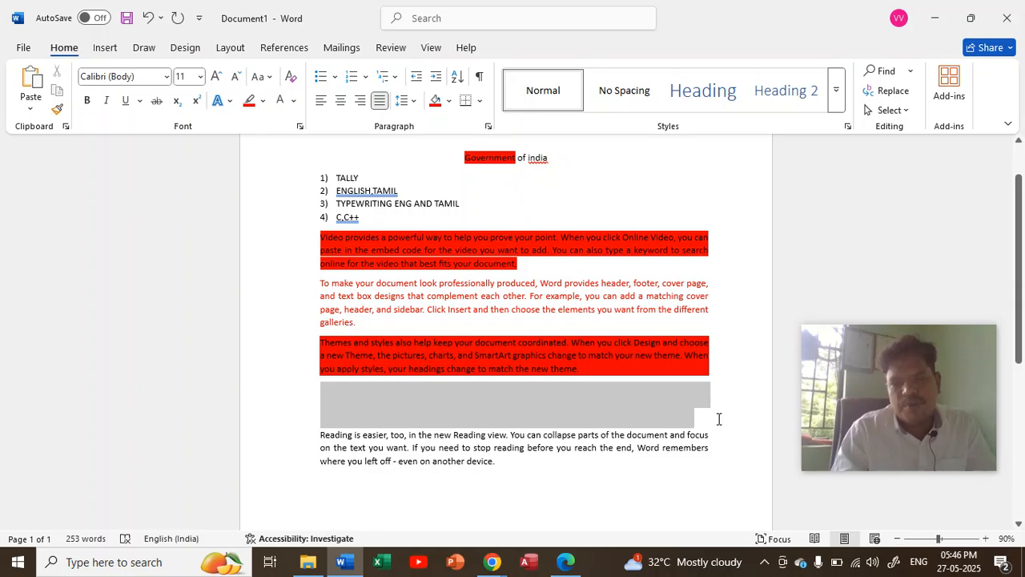
click(294, 101)
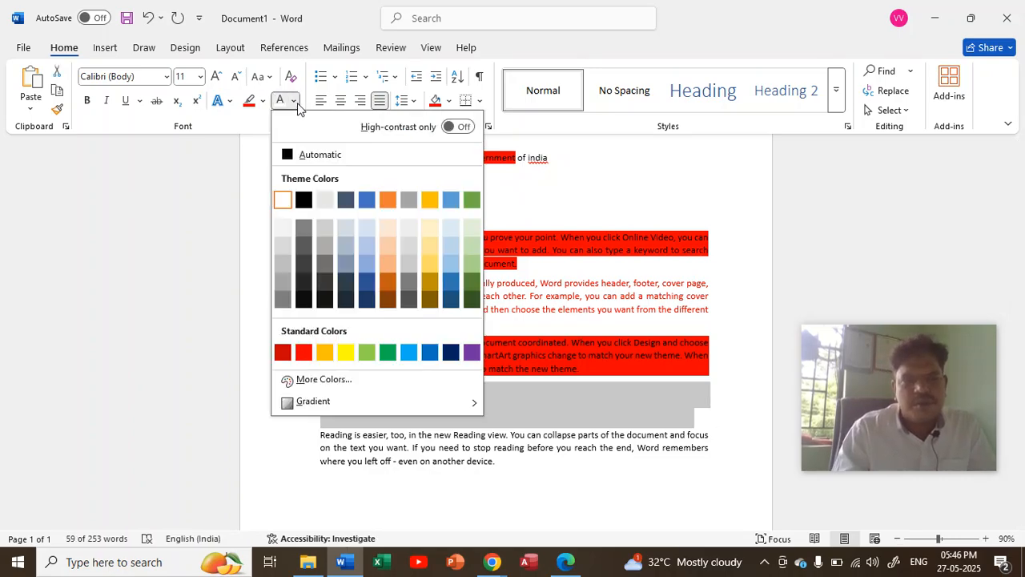
click(323, 157)
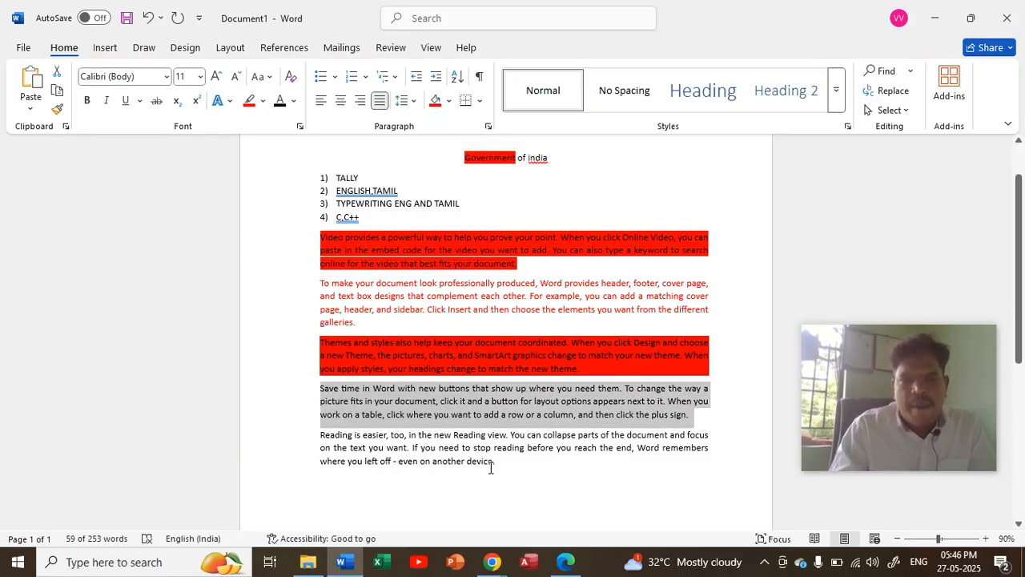
click(318, 275)
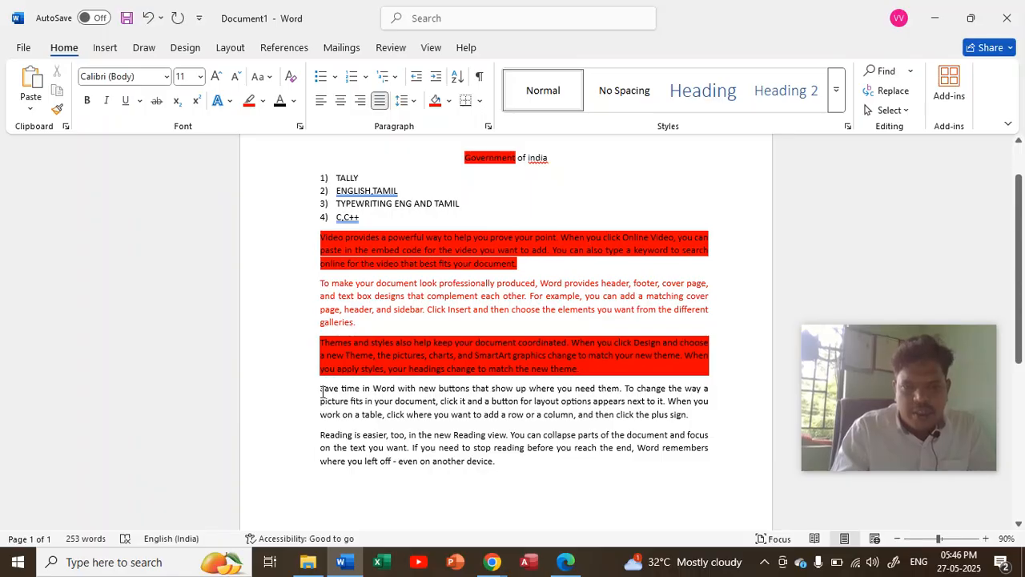
Apply outside borders to the last two sample paragraphs, beginning "Save time in Word" and "Reading is easier", and change them to all borders.
drag(321, 392, 517, 463)
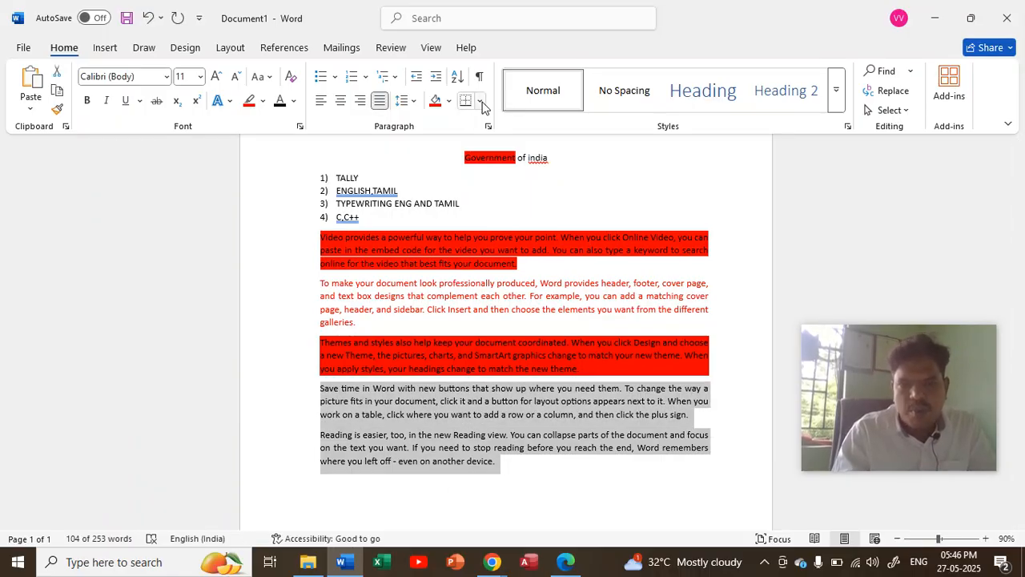
click(481, 103)
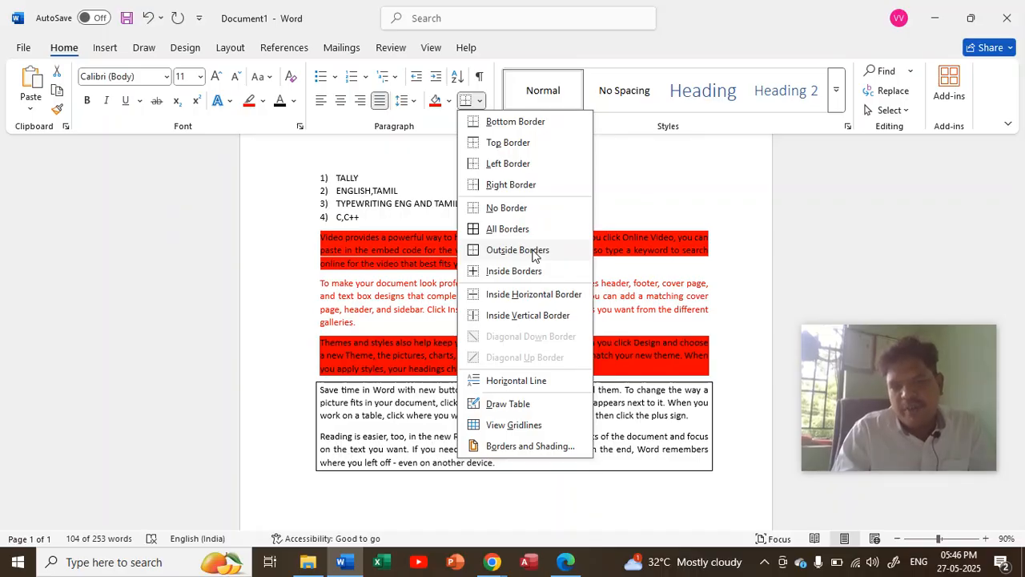
click(534, 251)
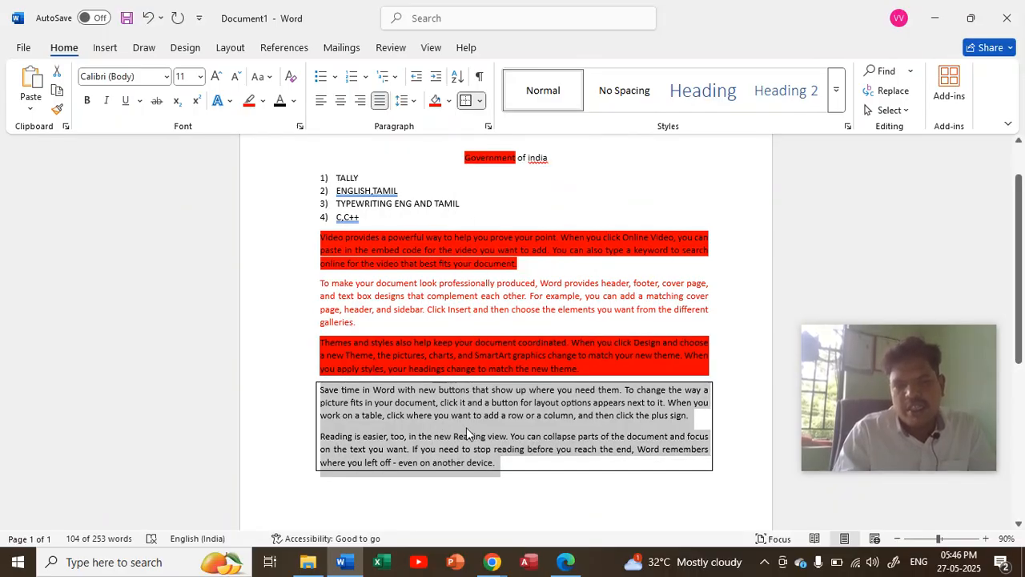
click(480, 101)
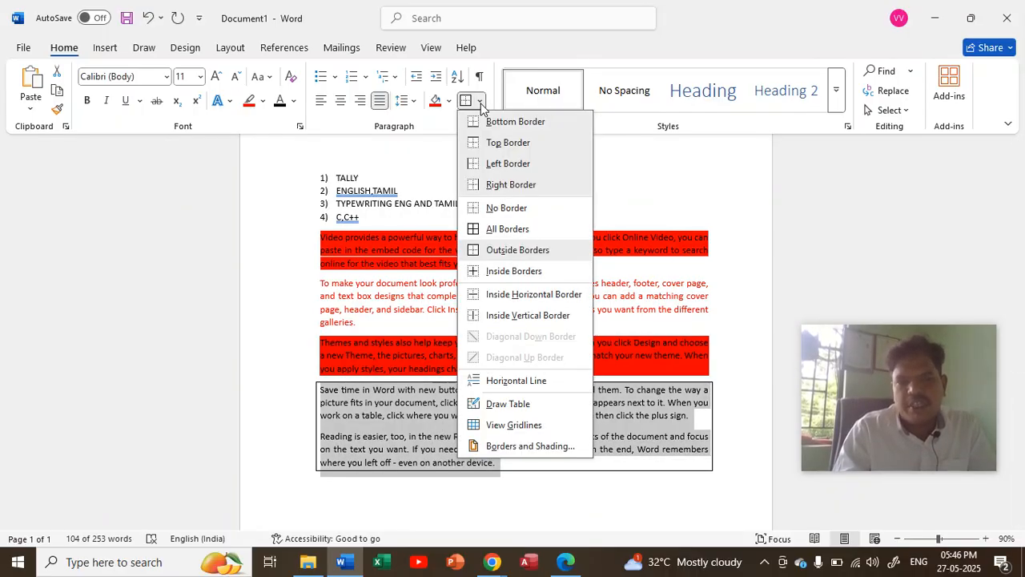
click(504, 231)
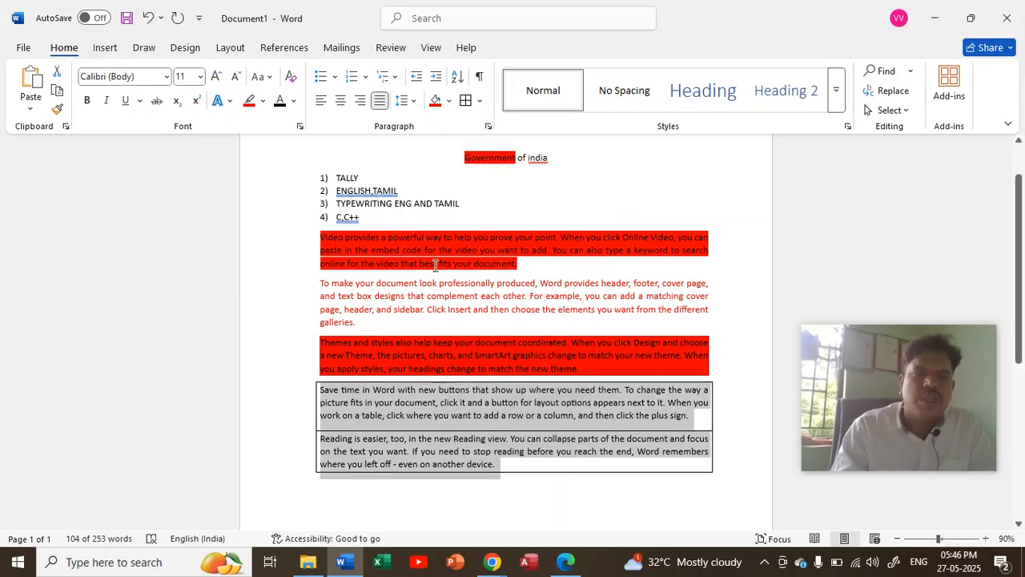
click(431, 175)
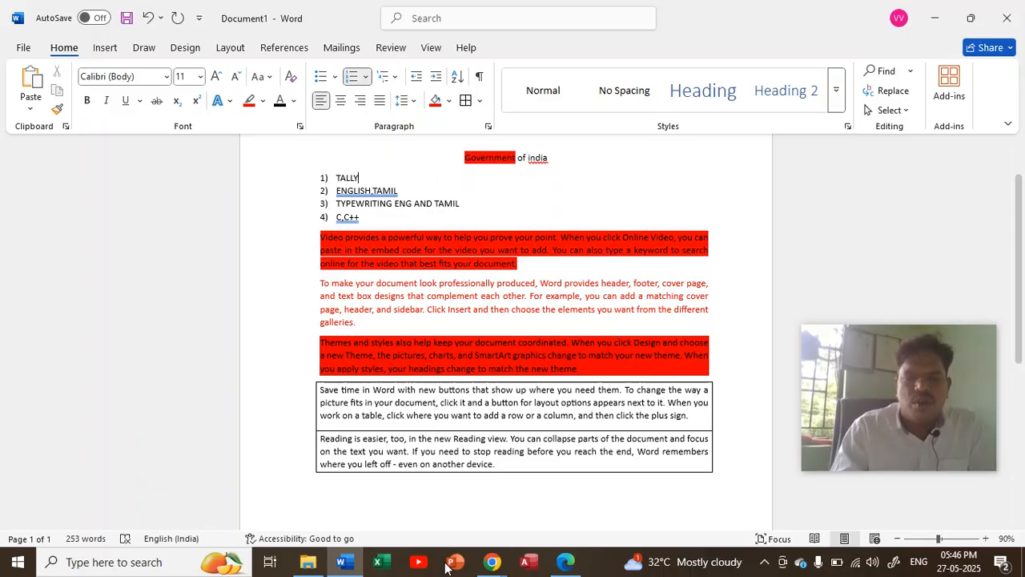
mouse_move(493, 565)
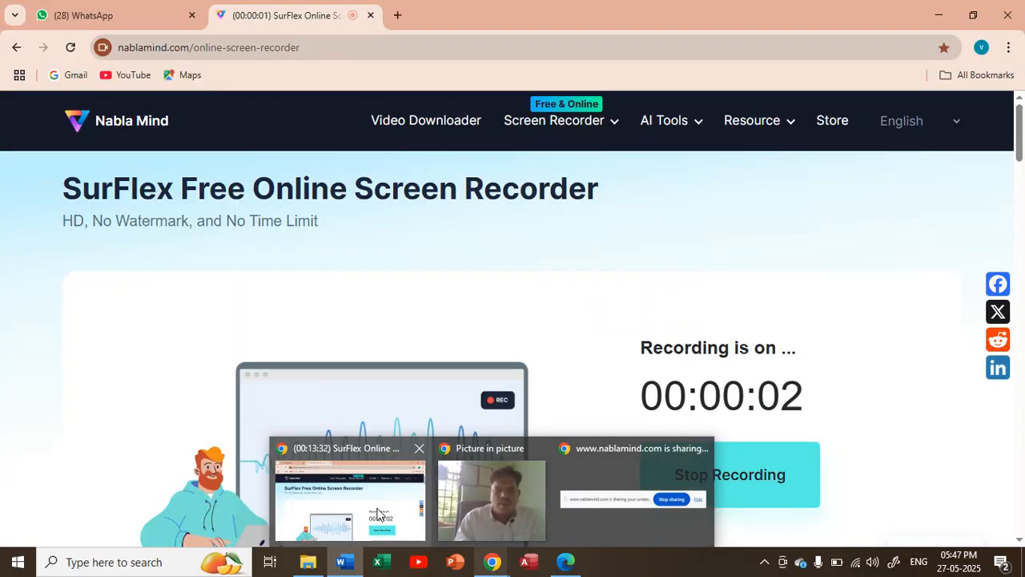
click(378, 513)
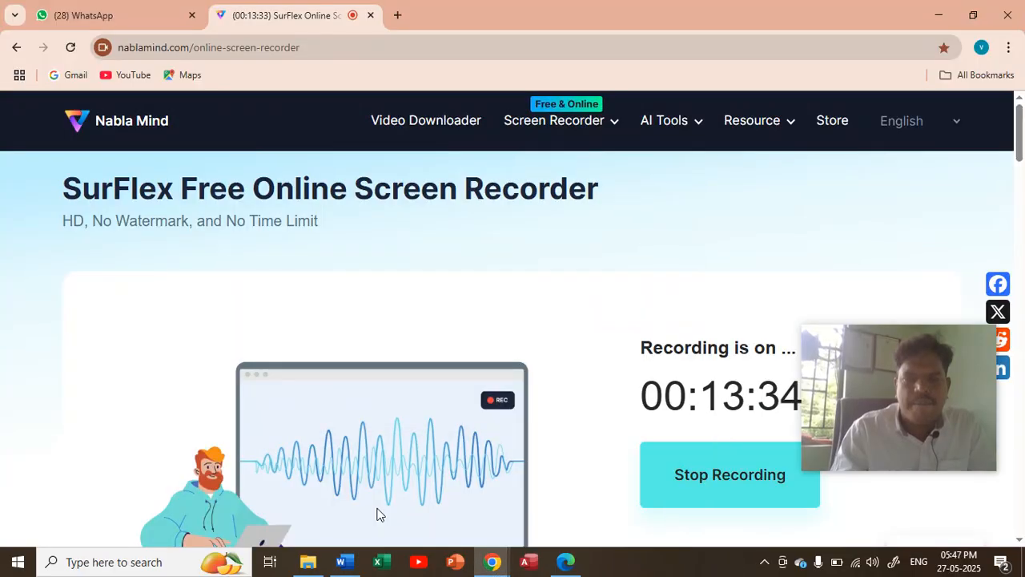
mouse_move(493, 562)
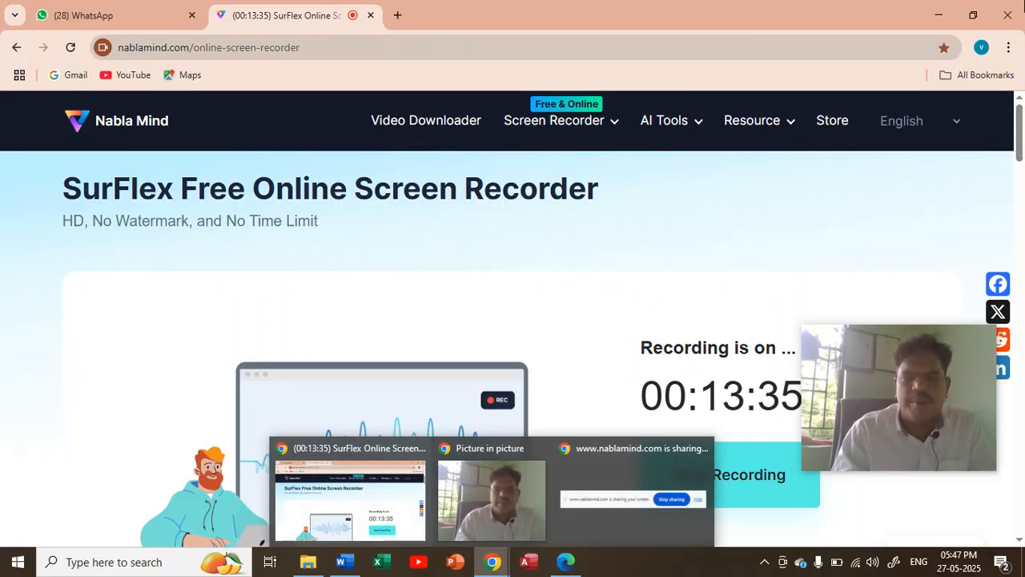
click(342, 561)
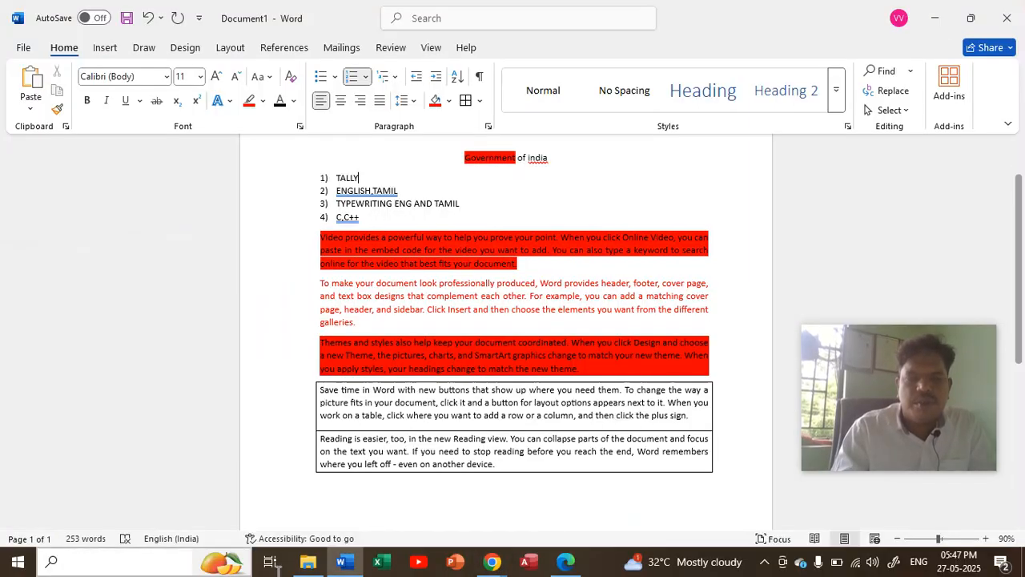
mouse_move(343, 565)
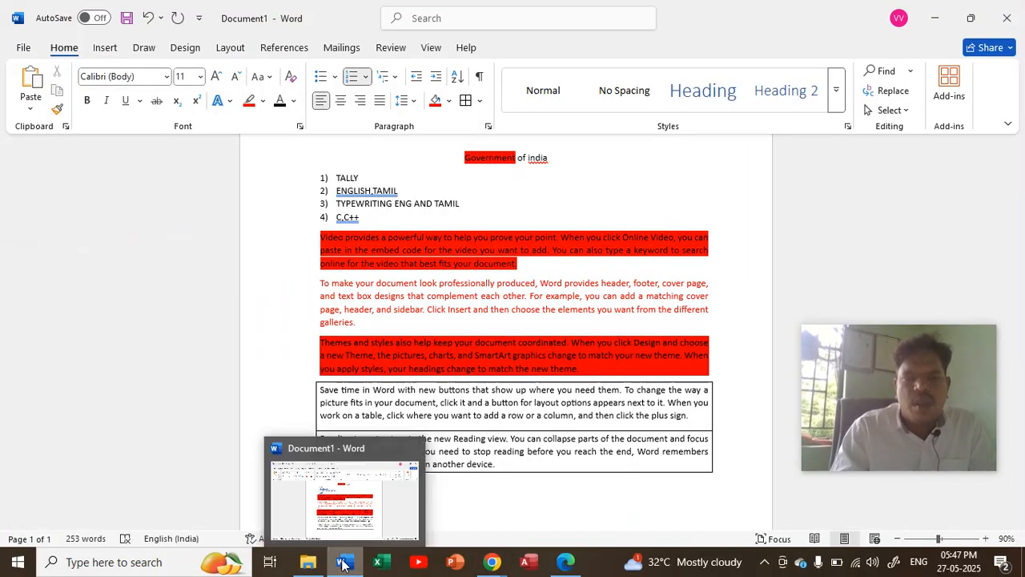
Enter a list of ten first names in capitals, one per line, below the bordered paragraphs.
click(501, 488)
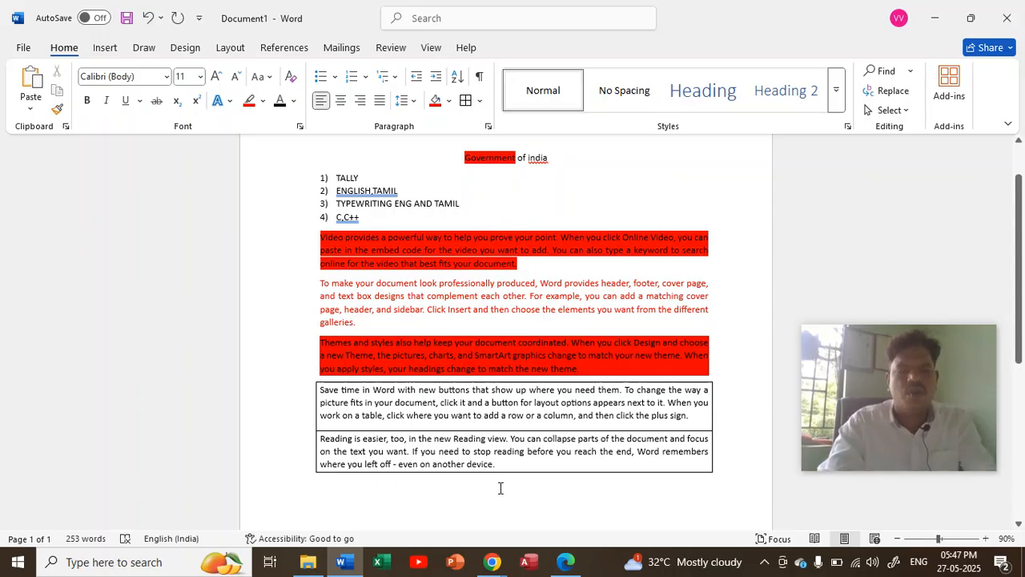
text(VENBA)
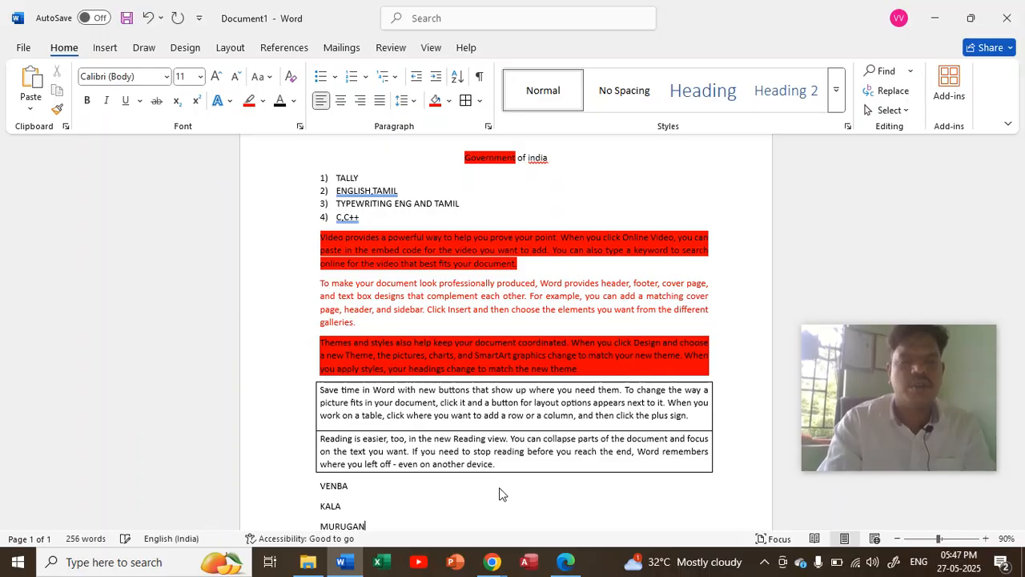
key(Return)
text(JACLIN)
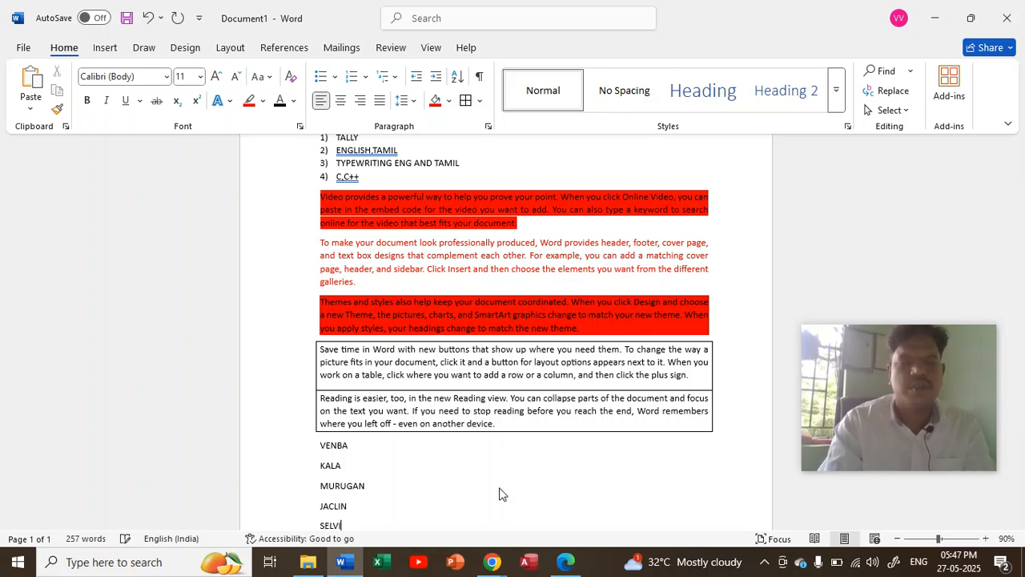
key(Return)
text(PRIYA)
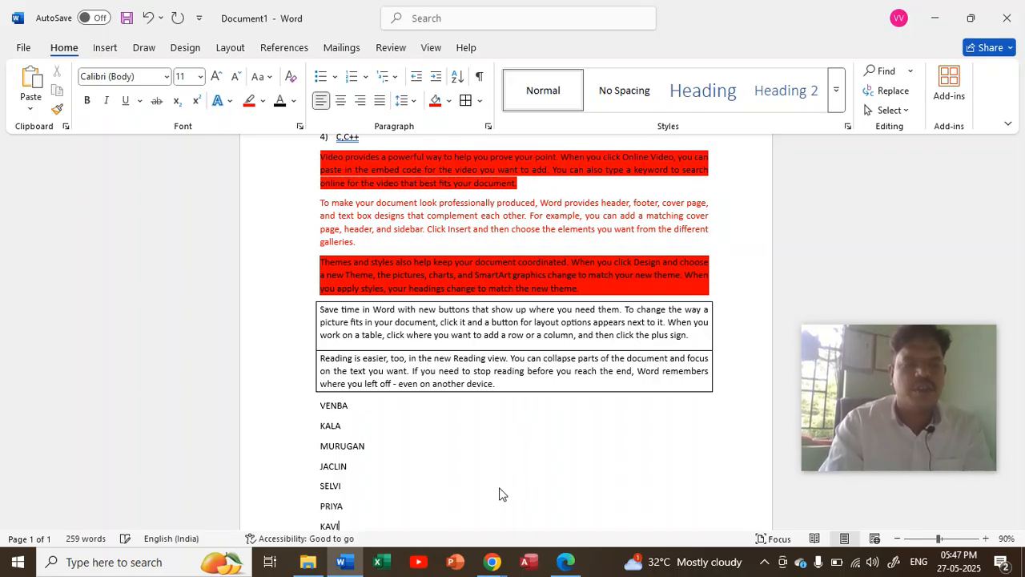
key(Return)
text(CHAKKARAVARTHI)
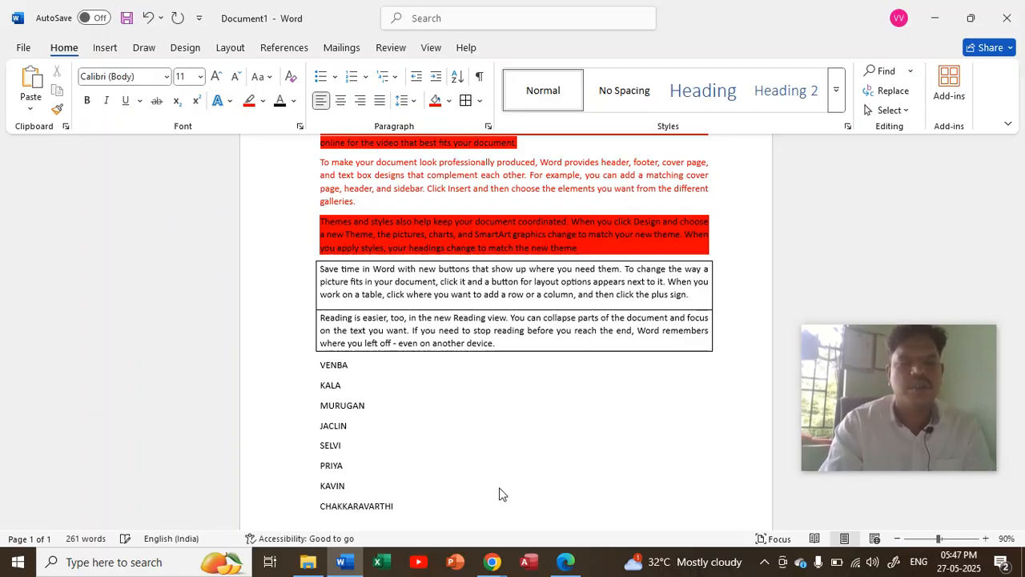
key(Return)
text(NAFEESH)
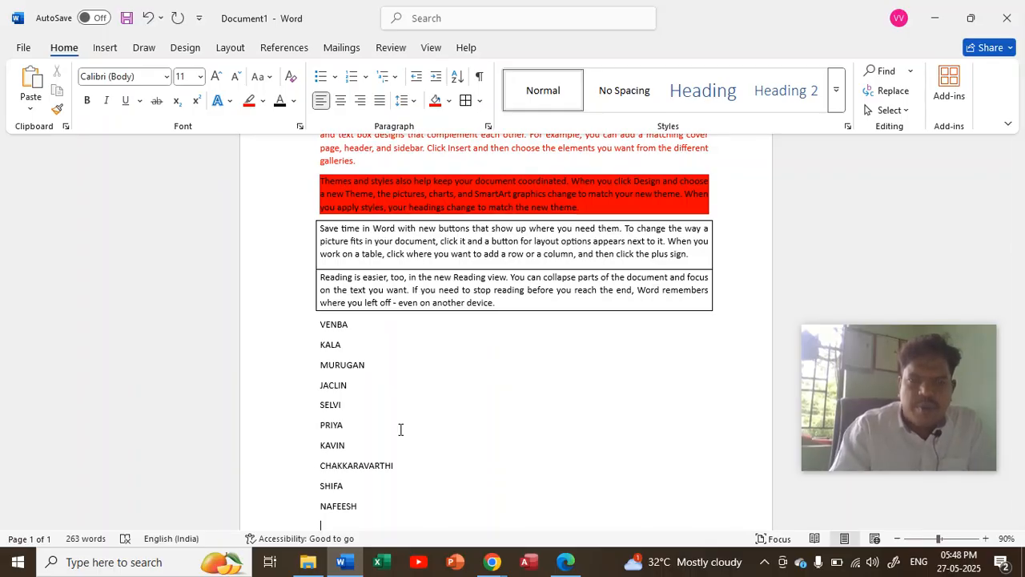
drag(321, 324, 358, 499)
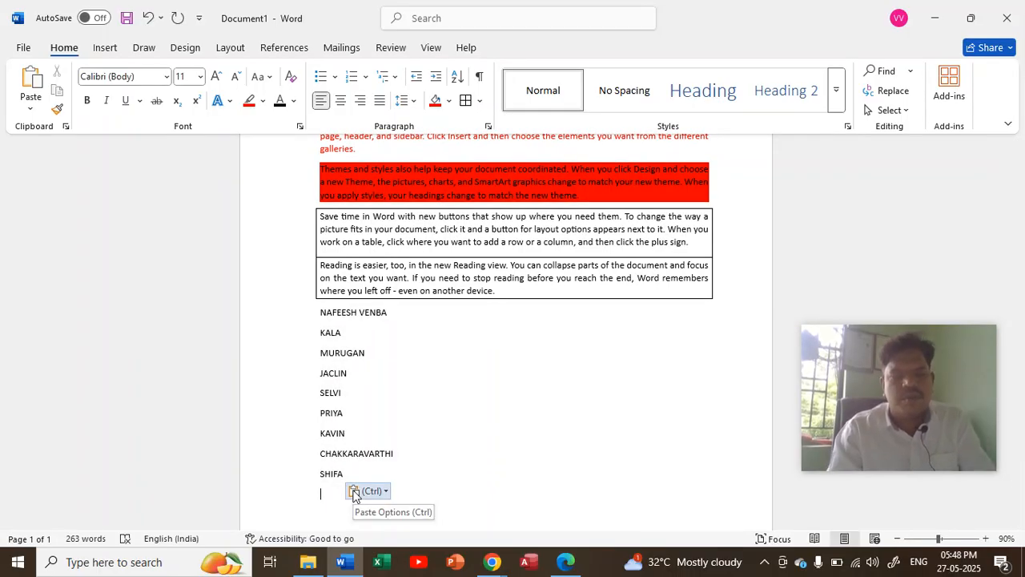
key(ctrl+z)
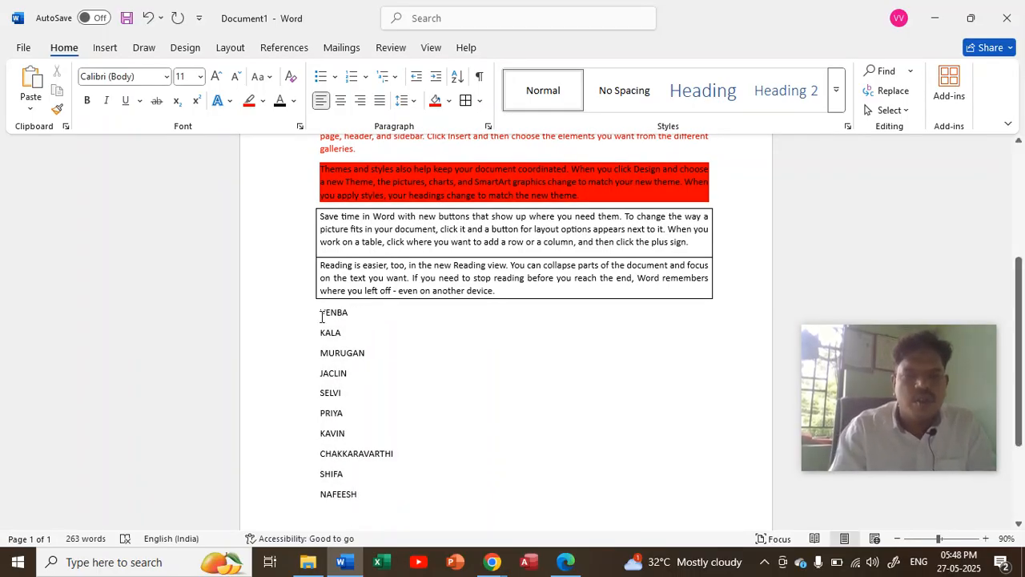
drag(322, 315, 348, 476)
drag(348, 476, 373, 492)
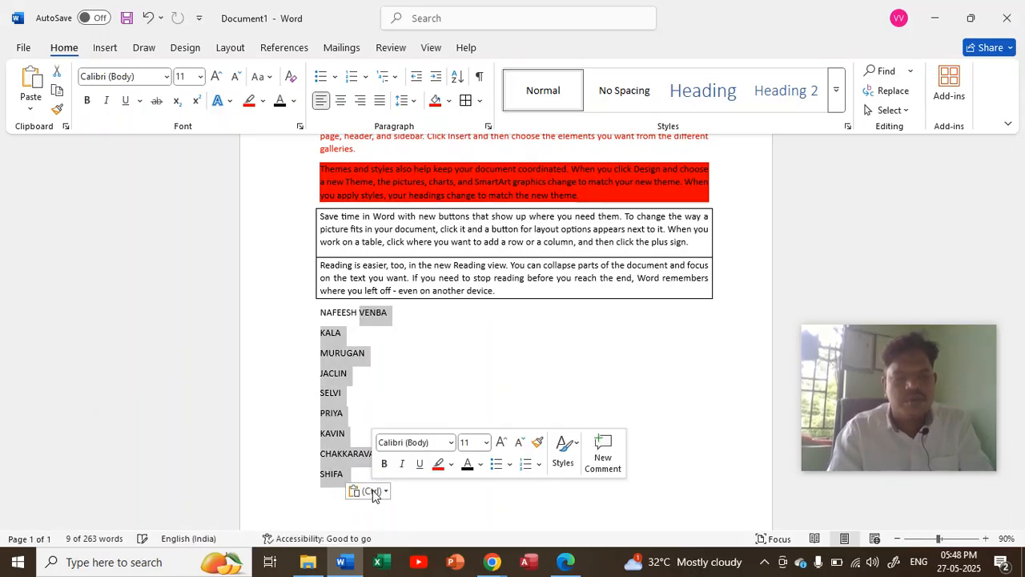
key(ctrl+z)
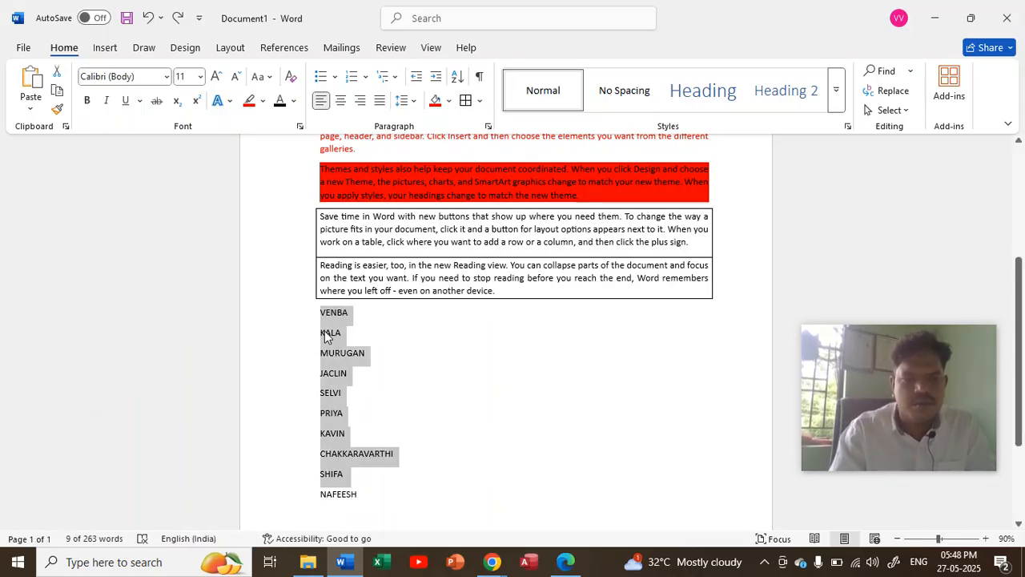
click(469, 493)
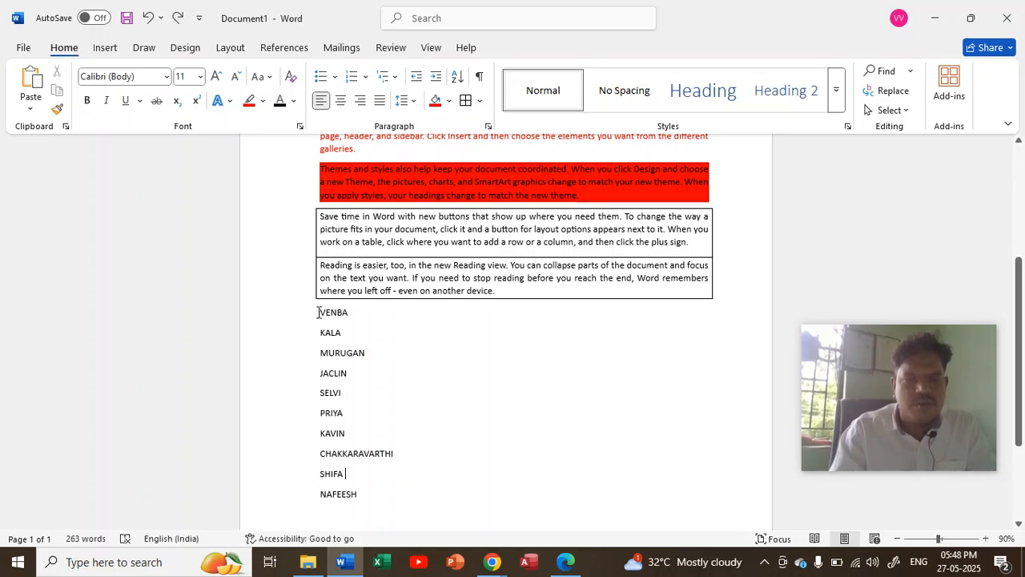
Sort the ten-name list by paragraphs as text in ascending order, with no header row.
drag(318, 313, 365, 503)
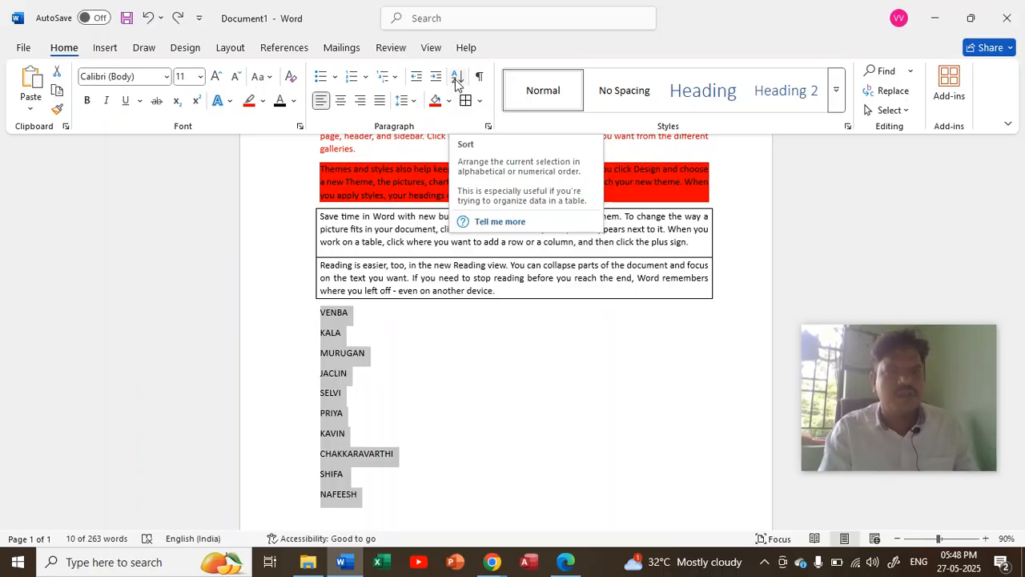
click(456, 80)
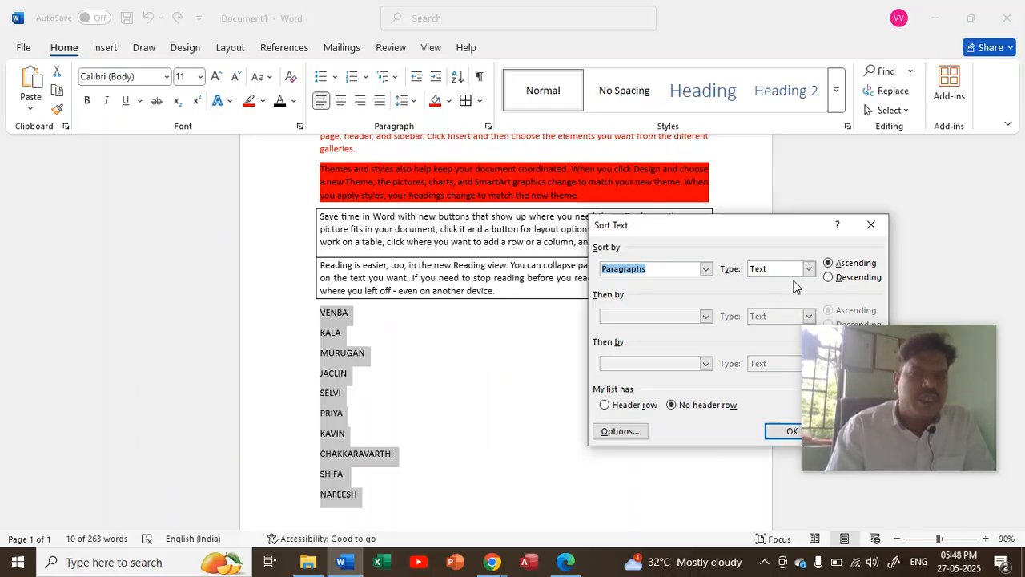
mouse_move(973, 369)
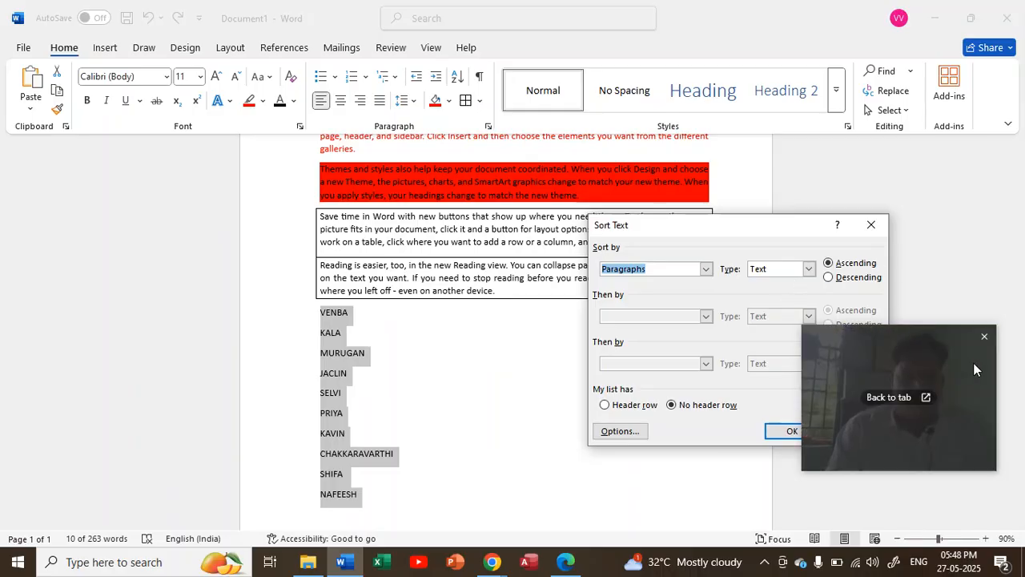
drag(974, 363, 952, 93)
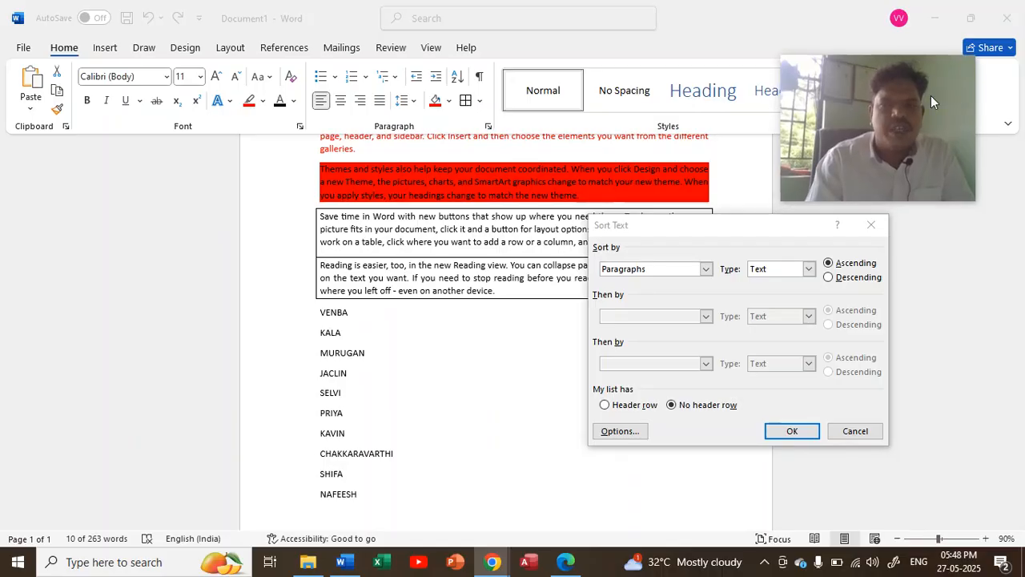
click(809, 437)
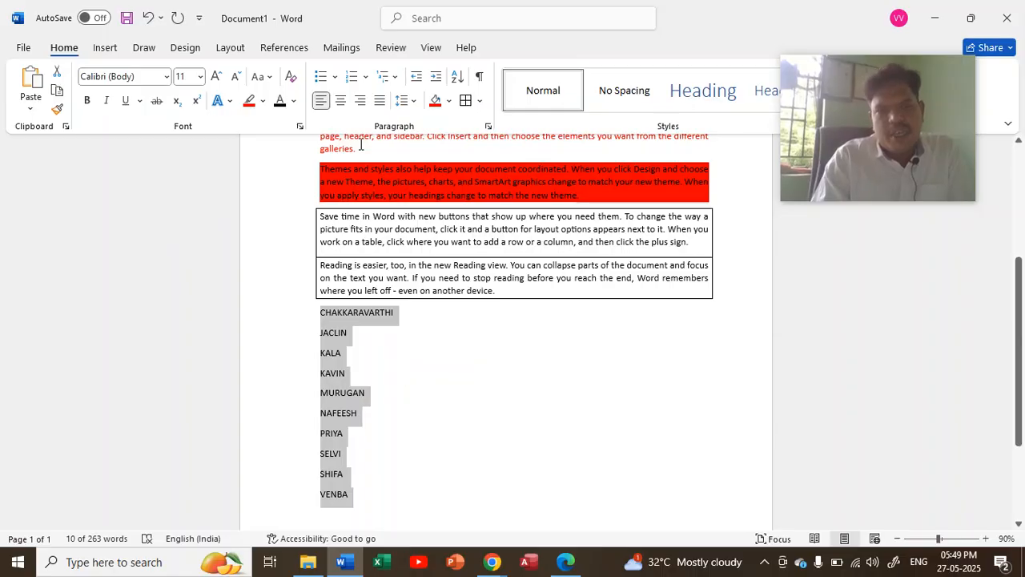
Re-sort the selected name list by paragraphs as text in descending order.
click(457, 77)
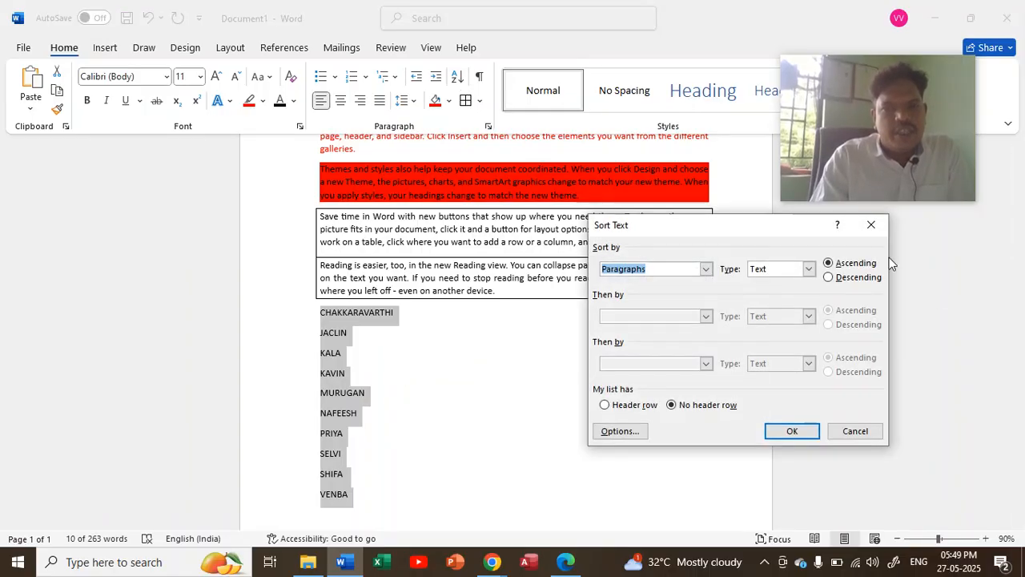
click(841, 279)
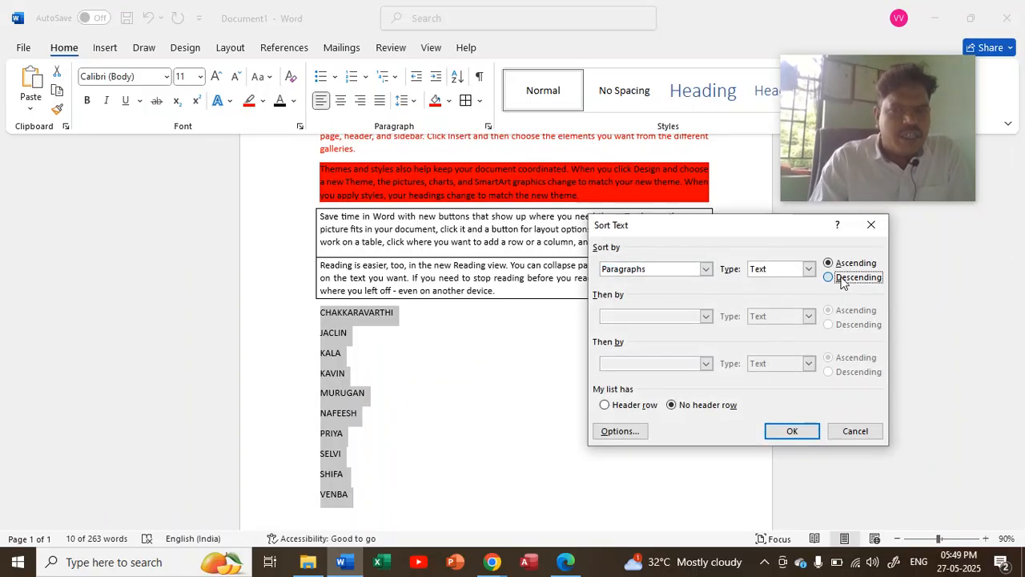
click(793, 432)
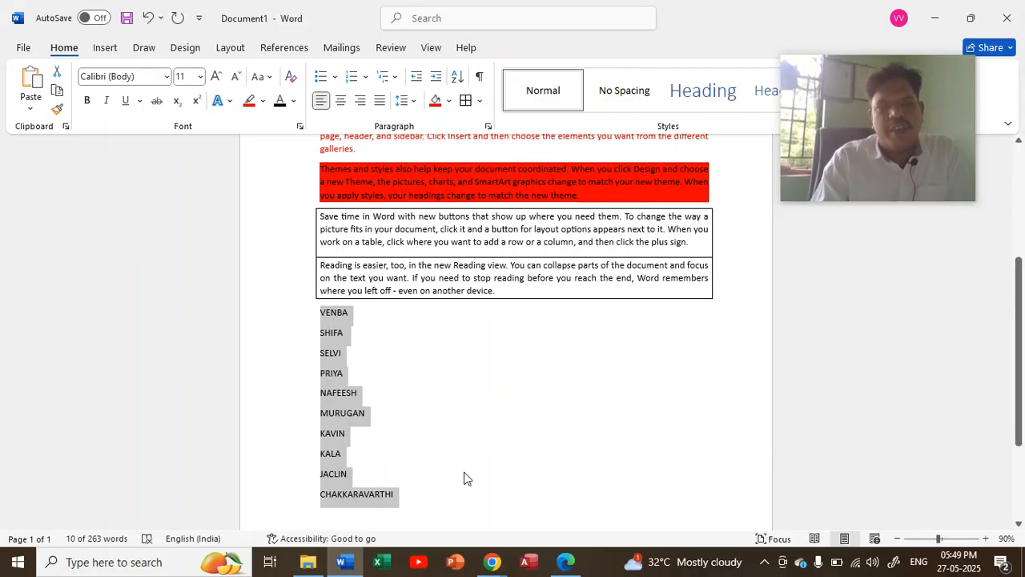
drag(885, 89, 833, 352)
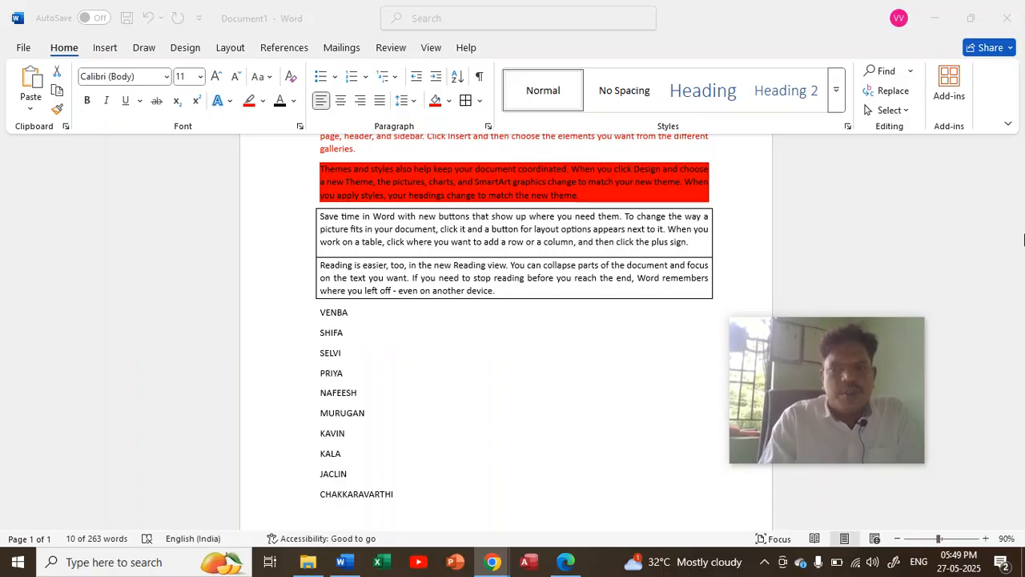
Indent the red-text paragraph beginning "To make your document look" with repeated tabs at its start.
click(1022, 273)
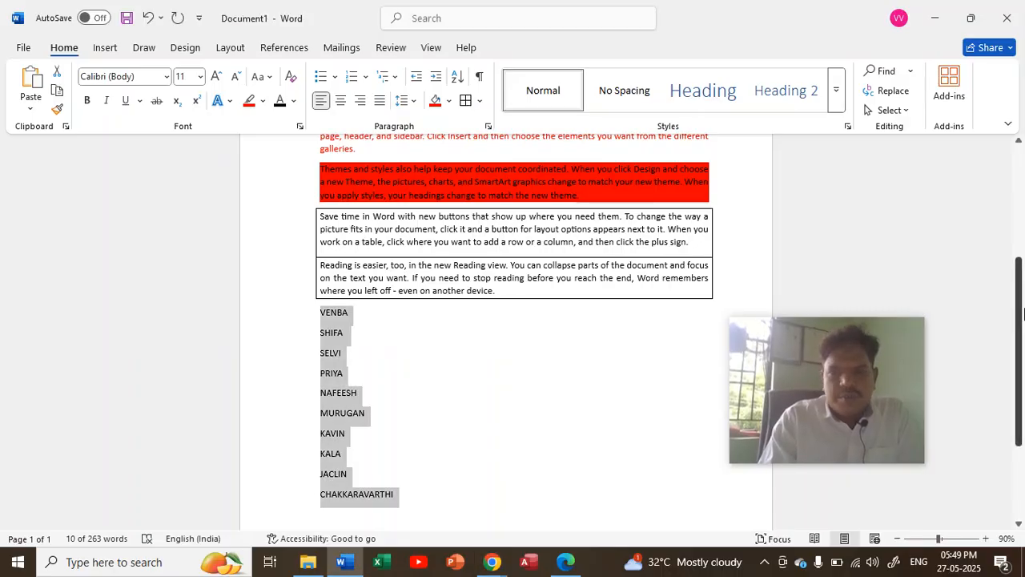
click(1019, 238)
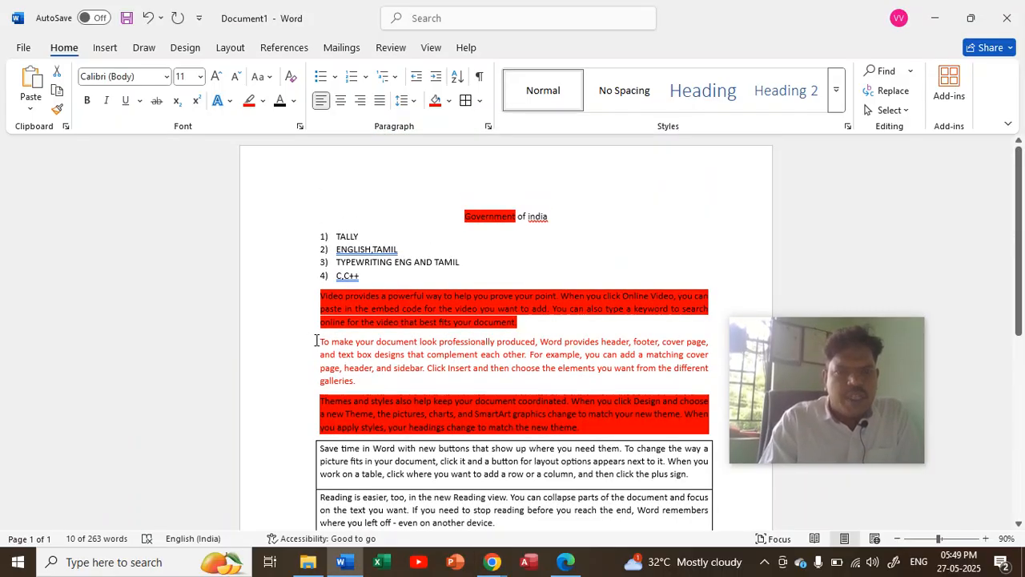
click(315, 340)
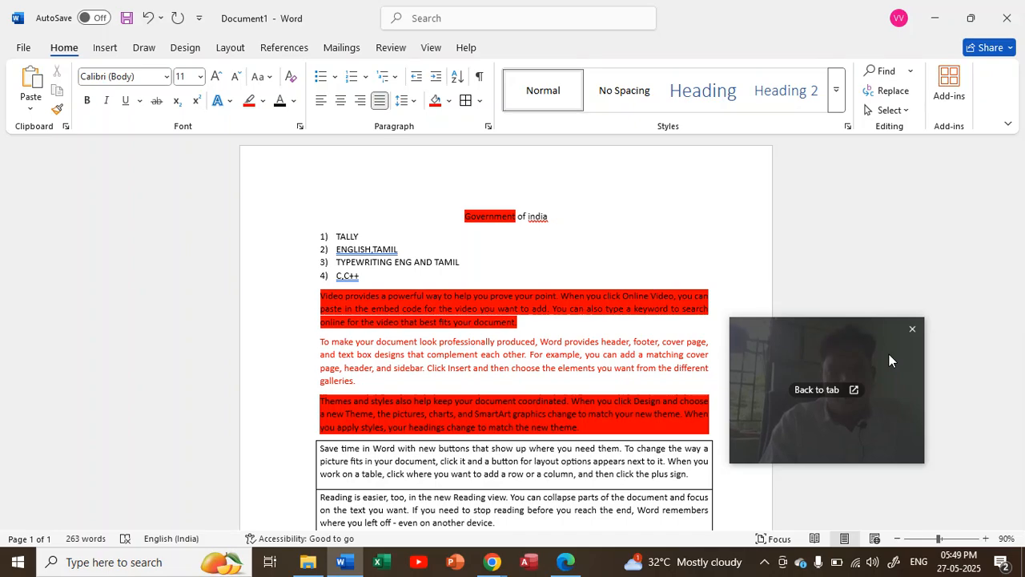
drag(889, 354, 1015, 264)
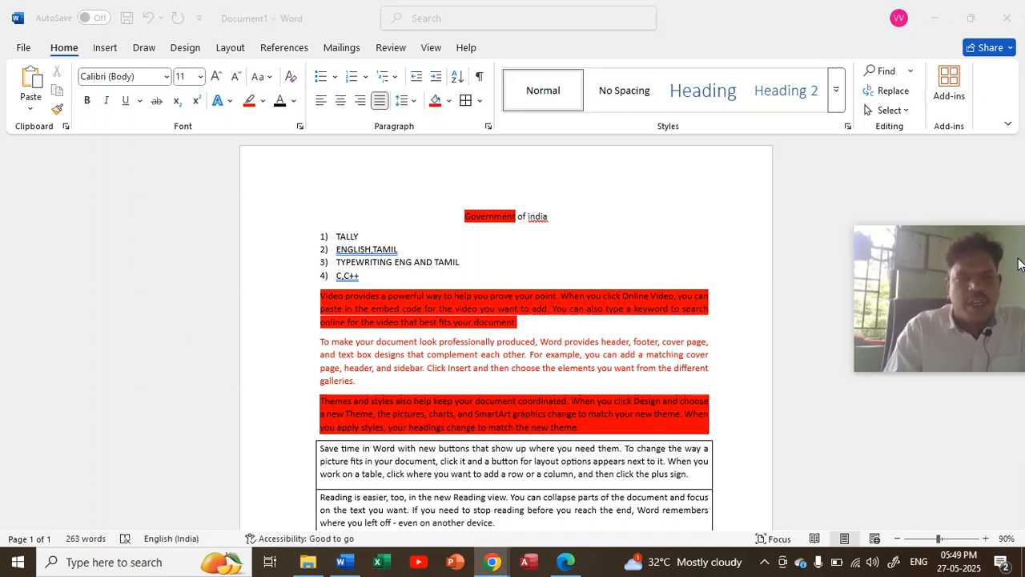
click(320, 348)
key(Tab)
key(Tab)
key(Tab)
key(Tab)
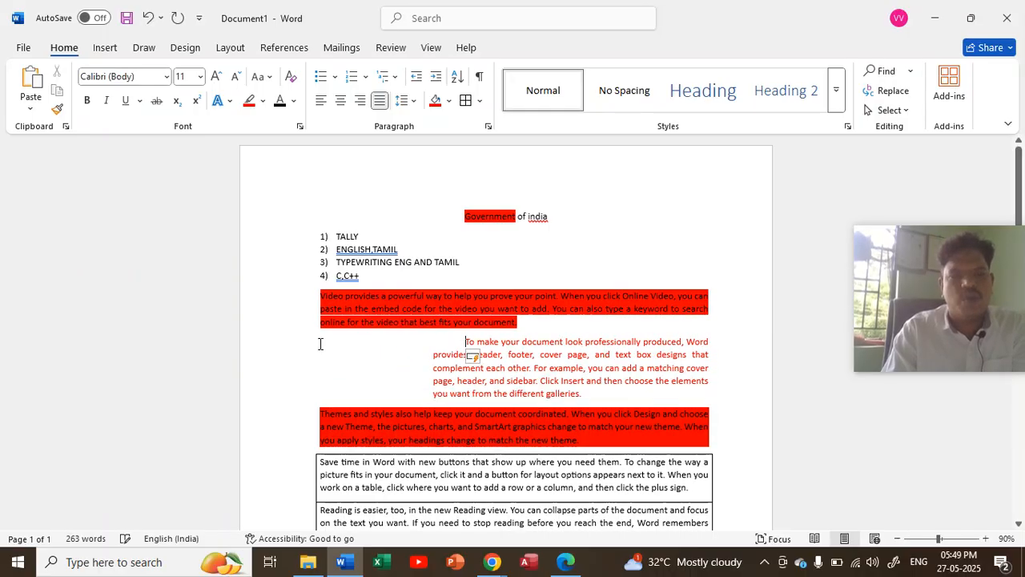
Remove the tab indents from the paragraph beginning "To make your document look", returning it to the margin.
key(BackSpace)
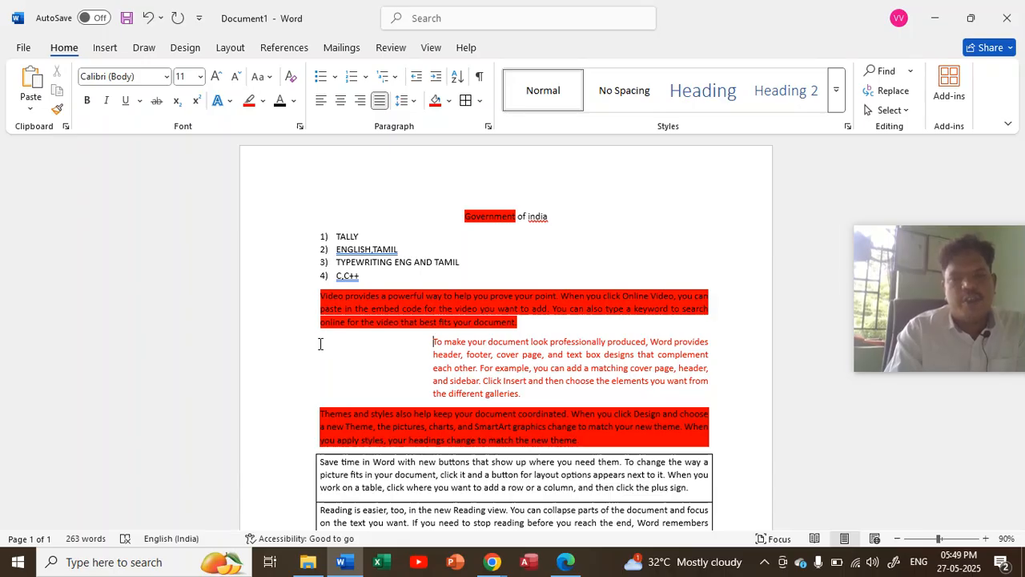
key(Tab)
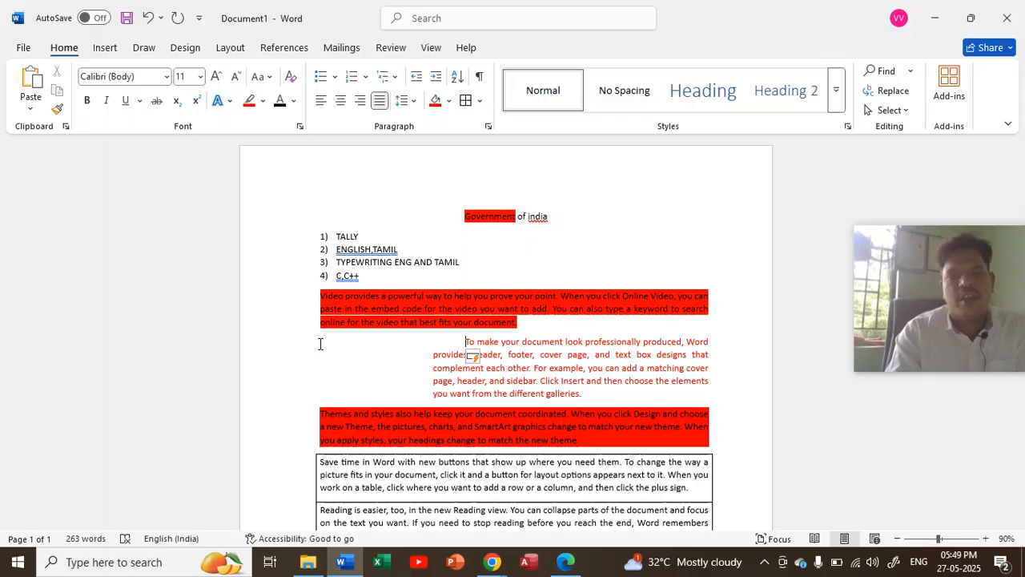
key(BackSpace)
key(BackSpace)
key(BackSpace)
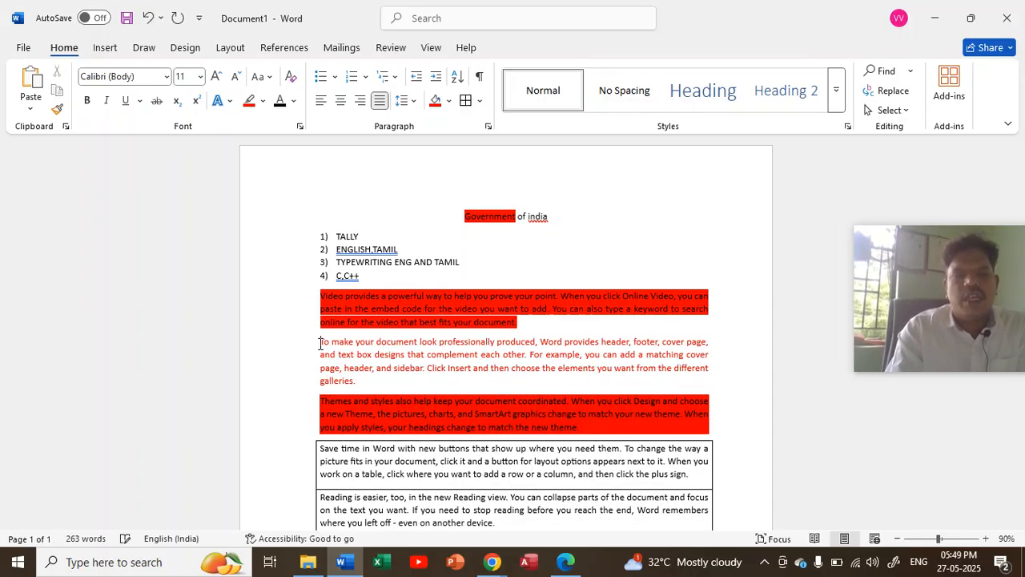
Increase the indent of the paragraph beginning "To make your document look" by six levels.
click(436, 77)
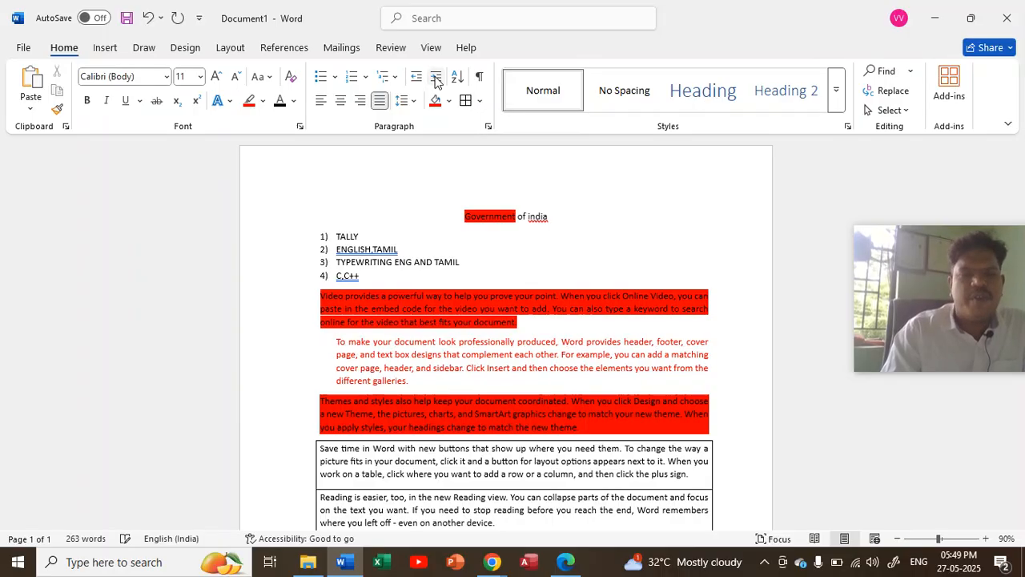
click(437, 77)
click(437, 77)
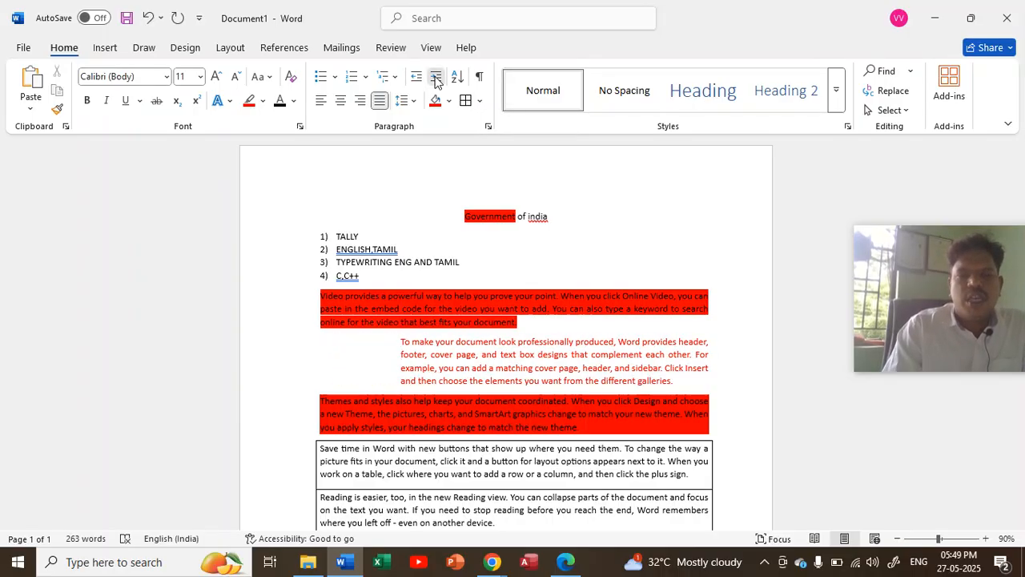
click(437, 77)
click(437, 77)
click(437, 77)
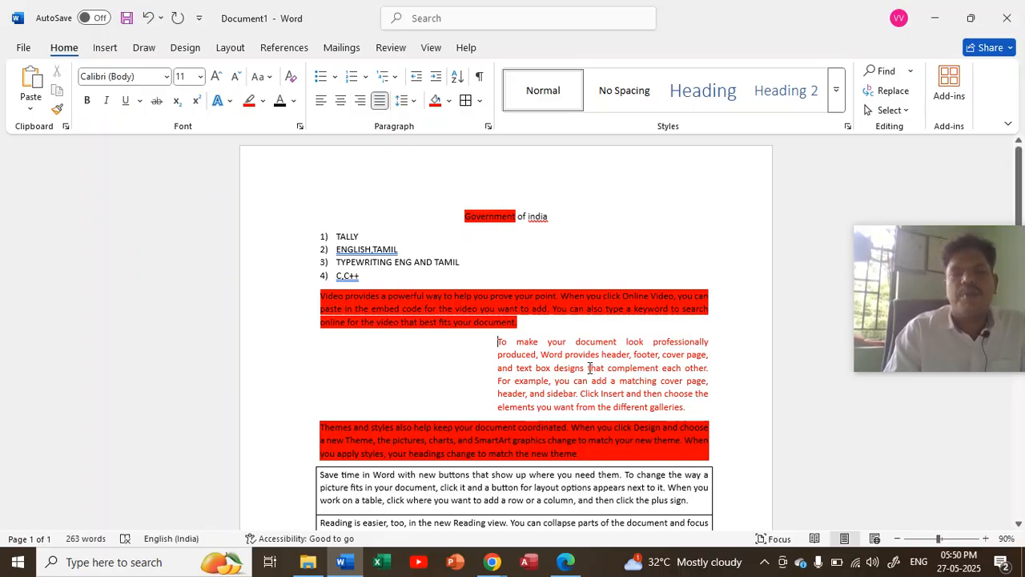
Decrease the indent of the paragraph beginning "To make your document look" by six levels, back to the margin.
click(419, 77)
click(419, 77)
click(420, 77)
click(419, 77)
click(420, 77)
click(420, 76)
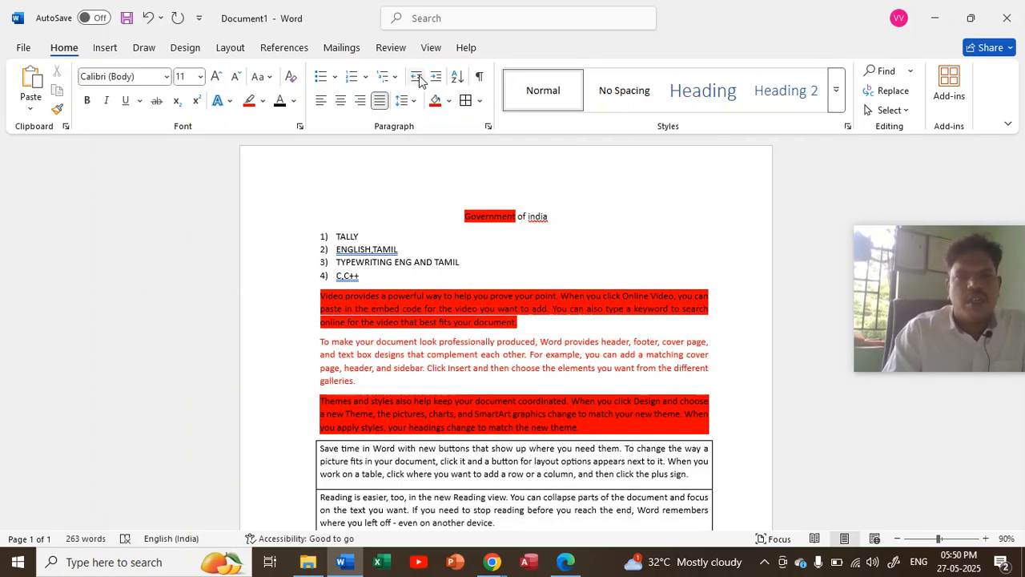
Show the paragraph and formatting marks, and search the document for "GOVERNMENT".
click(480, 78)
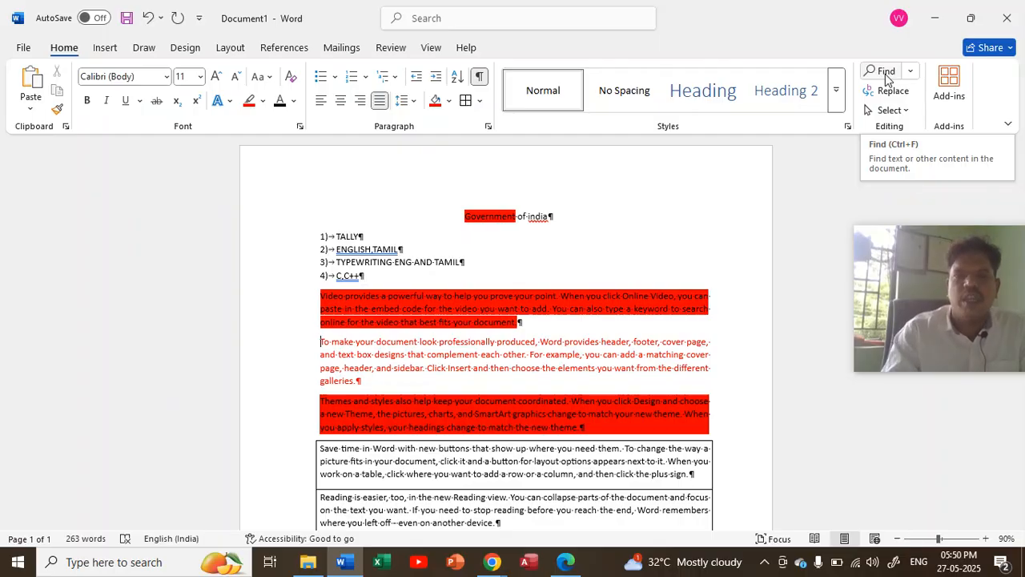
click(885, 74)
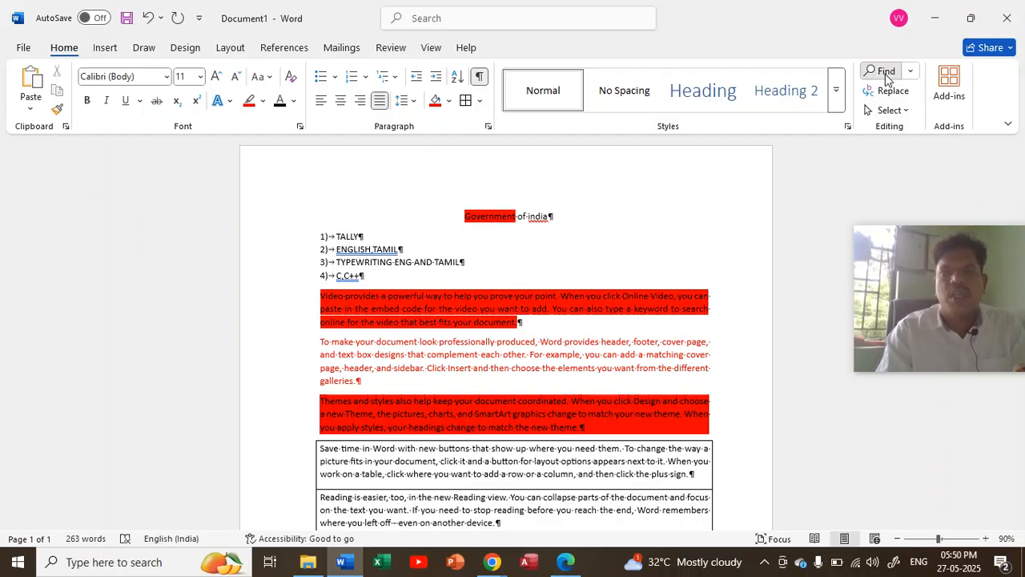
text(GOVERNMENT)
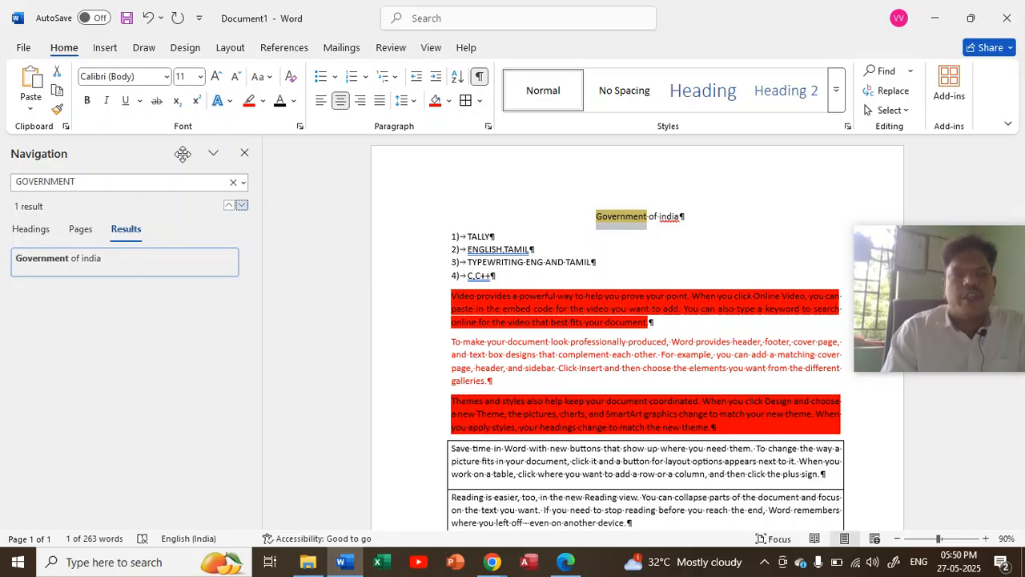
Search the document for "4" instead, and clear and close the search.
click(160, 182)
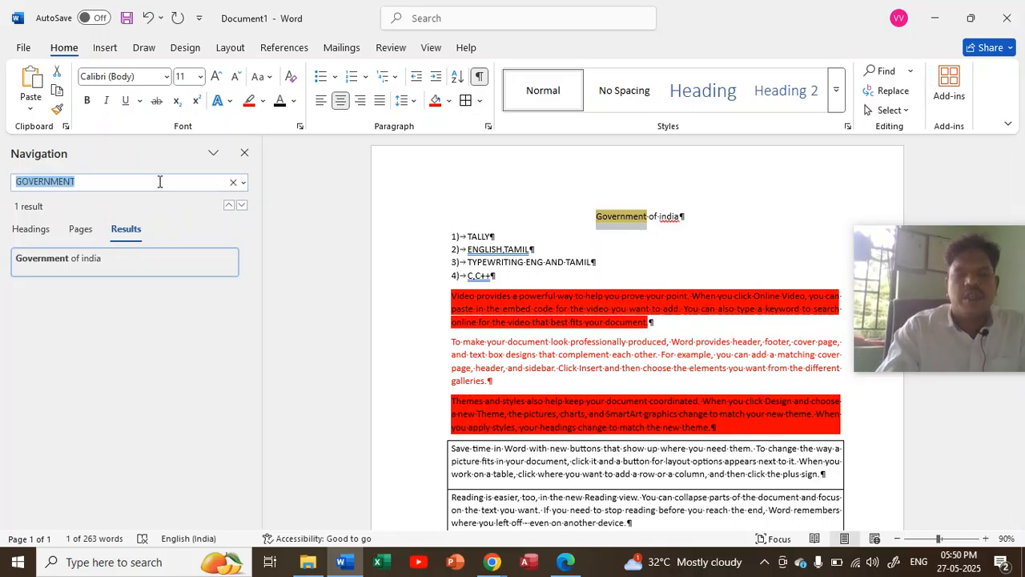
key(BackSpace)
text(4)
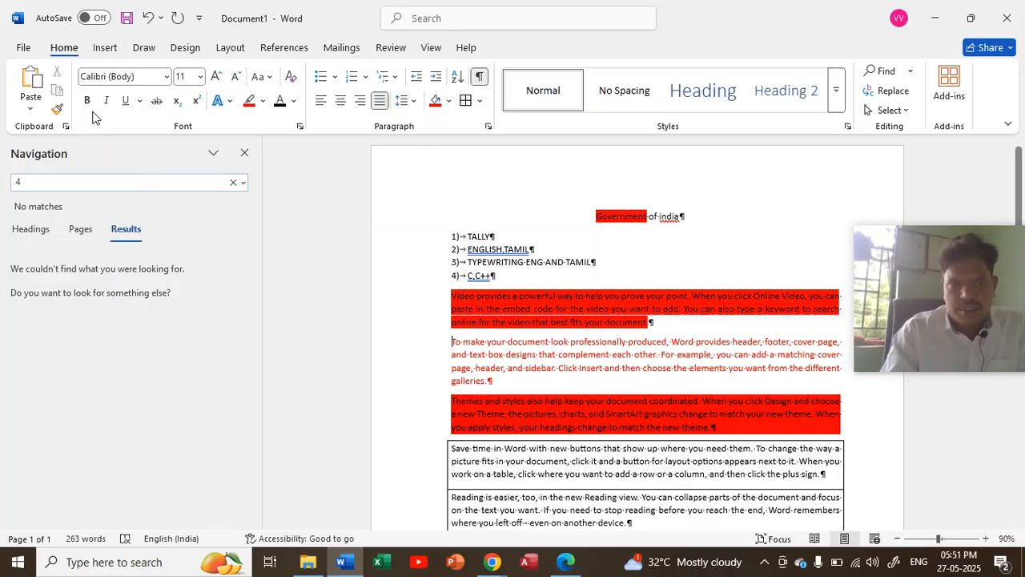
key(BackSpace)
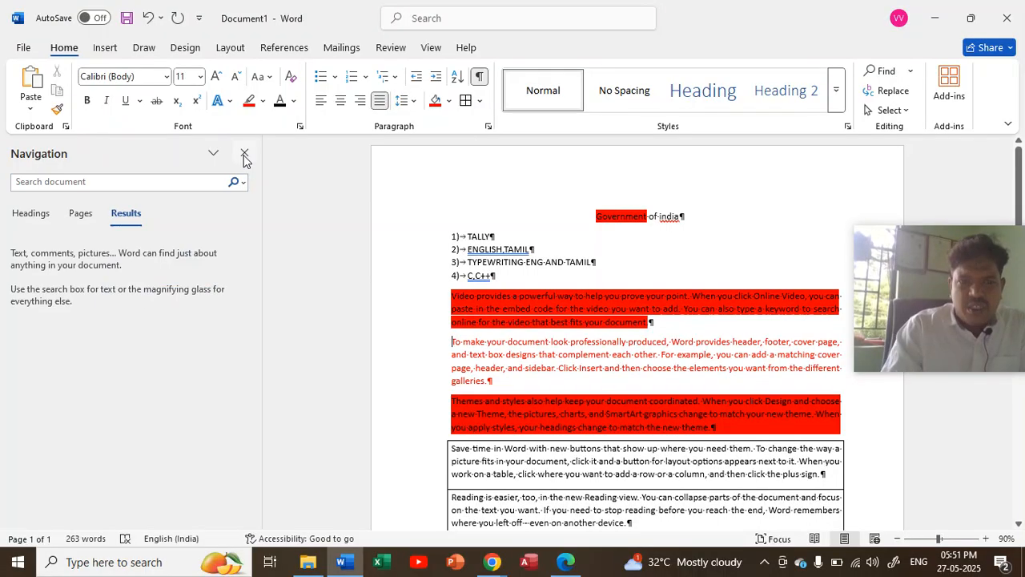
click(244, 155)
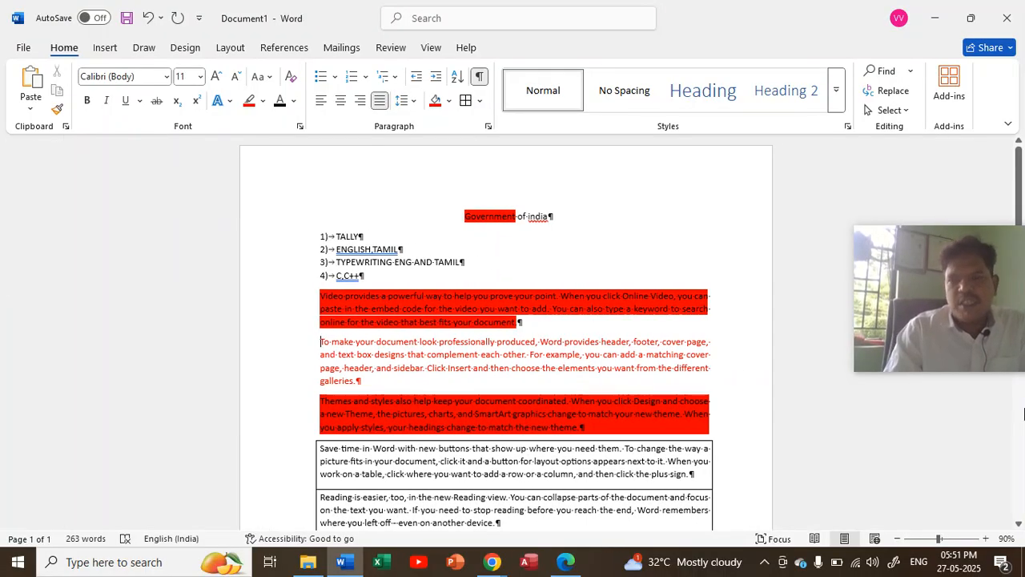
Add the line "INDIA" in the empty paragraph below the sorted name list.
click(1021, 412)
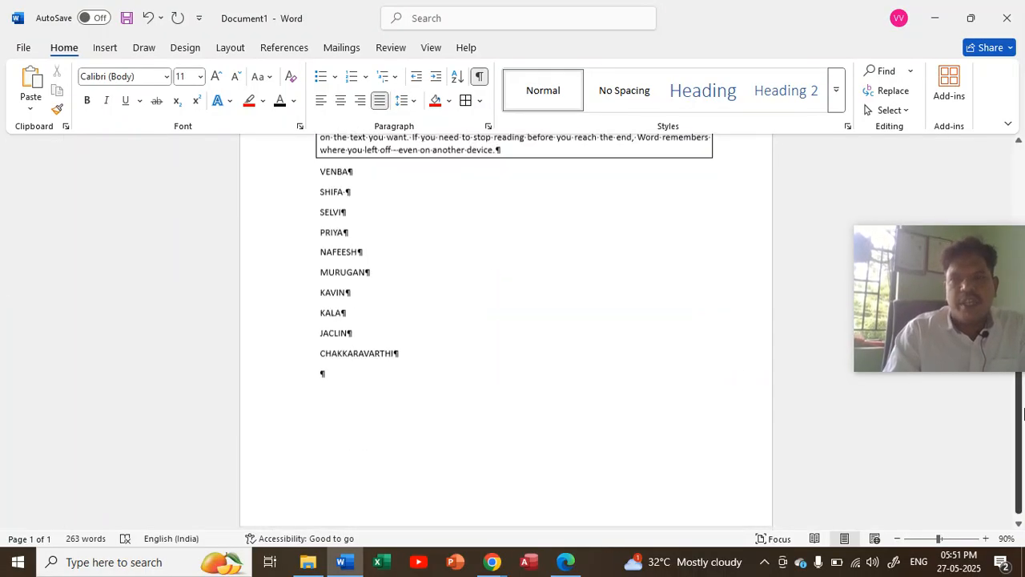
click(380, 374)
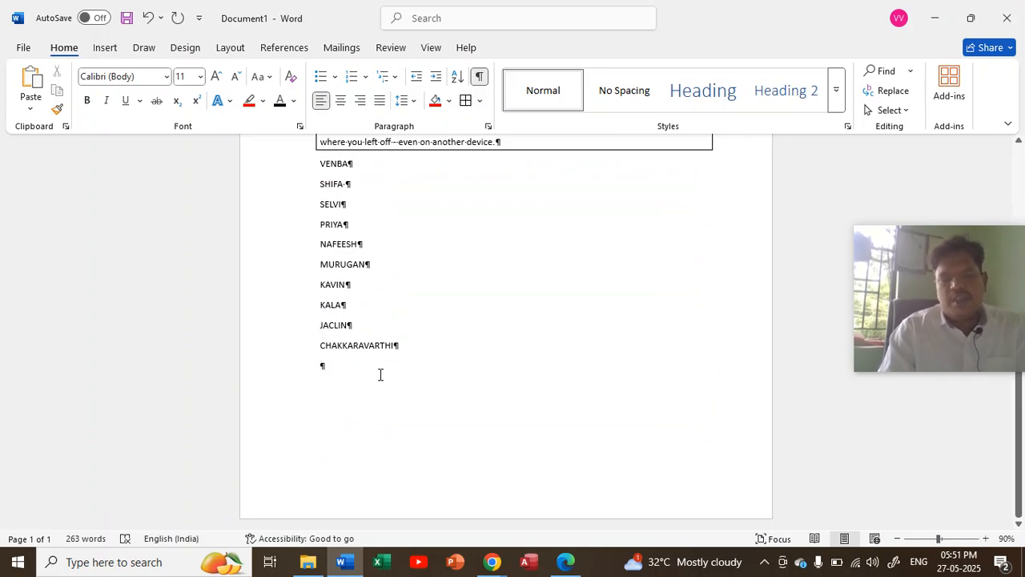
text(GOVIN)
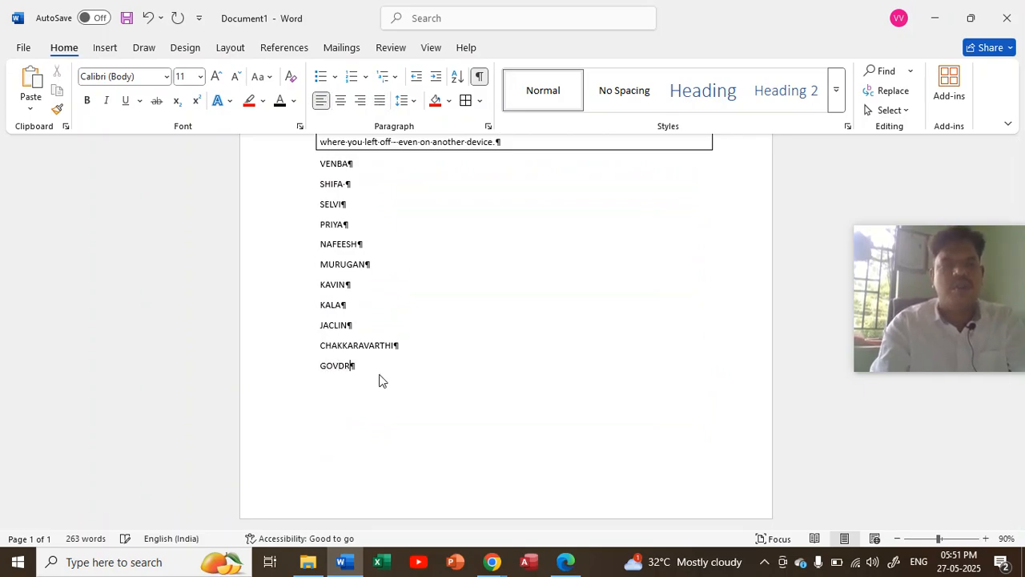
key(BackSpace)
key(BackSpace)
key(BackSpace)
text(INDIA)
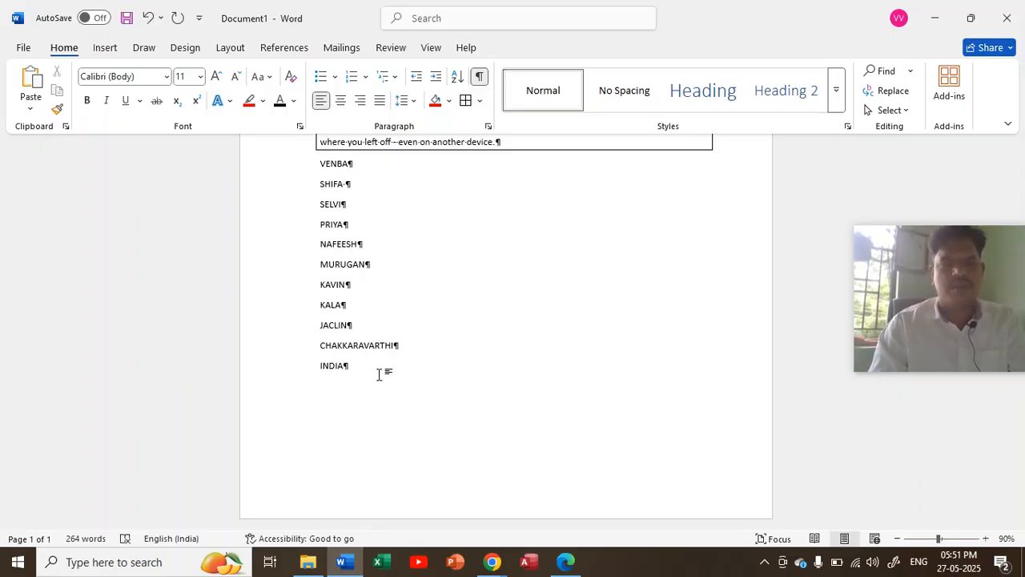
Copy the "INDIA" line and paste it repeatedly to make six "INDIA" lines, and hide the formatting marks.
triple_click(379, 375)
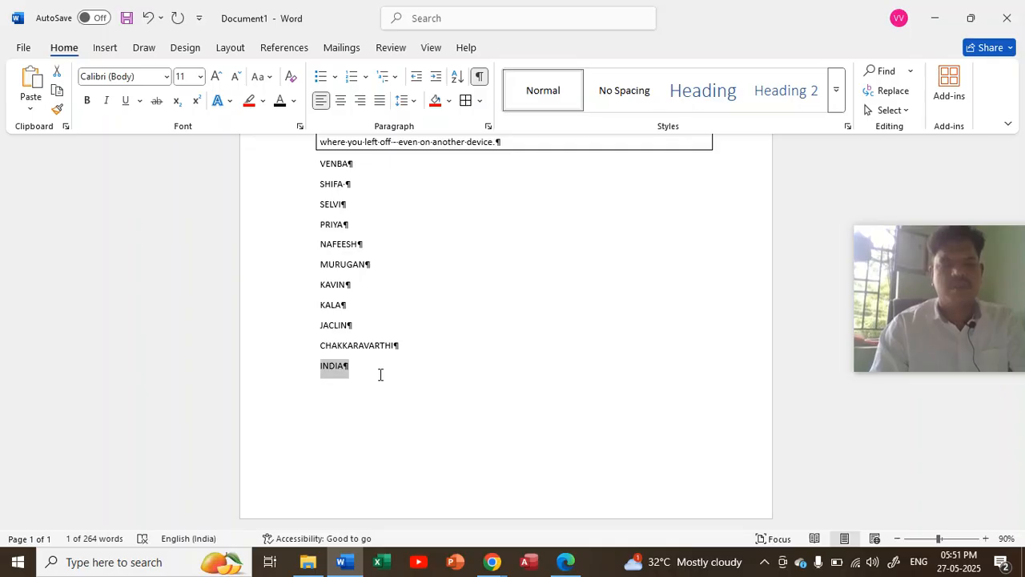
key(ctrl+c)
key(ctrl+v)
key(ctrl+v)
key(ctrl+v)
key(ctrl+v)
key(ctrl+v)
key(ctrl+v)
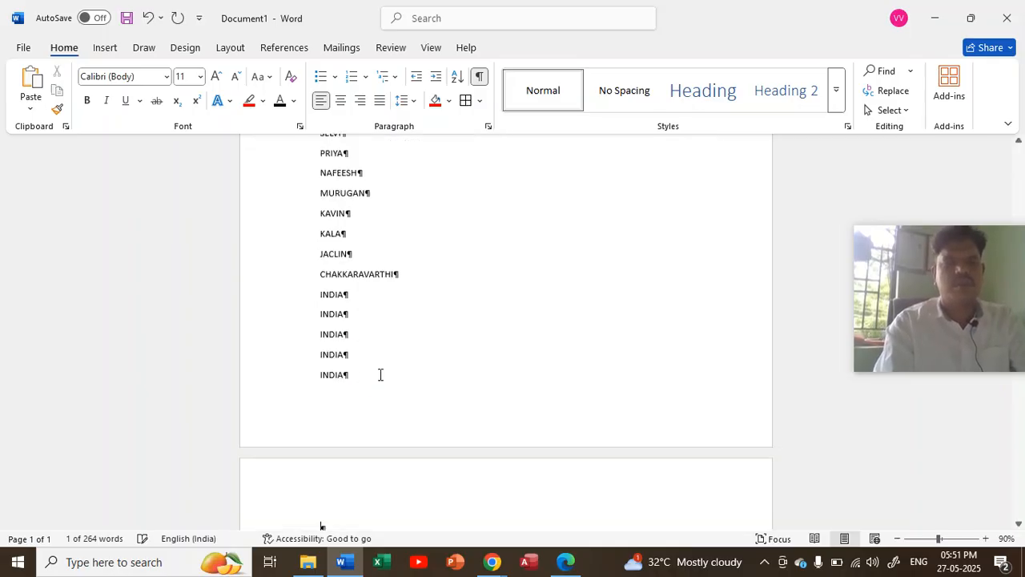
click(479, 76)
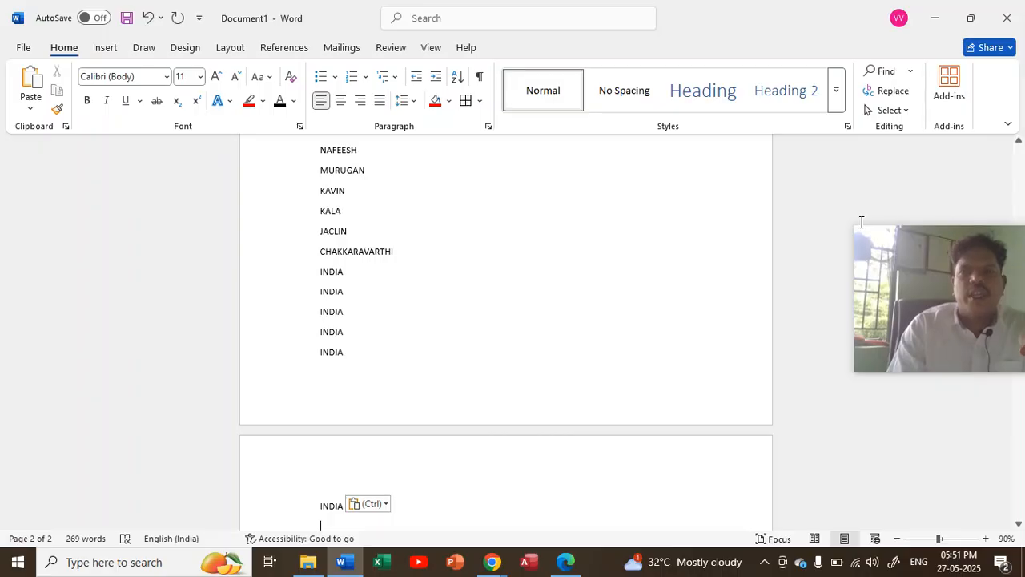
Replace all occurrences of "INDIA" in the document with "KERALA" and view the changed lines.
click(877, 92)
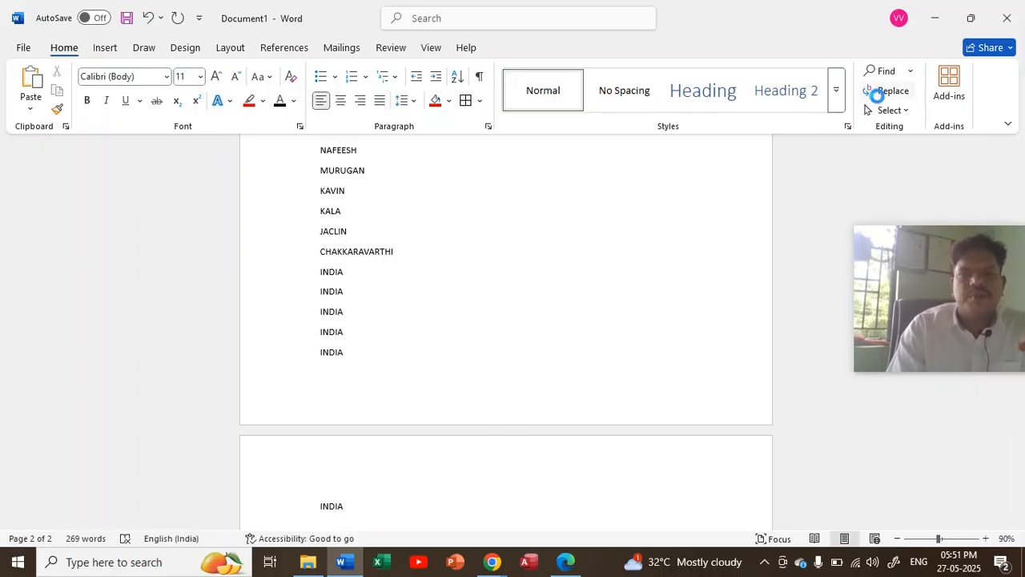
text(INDIA)
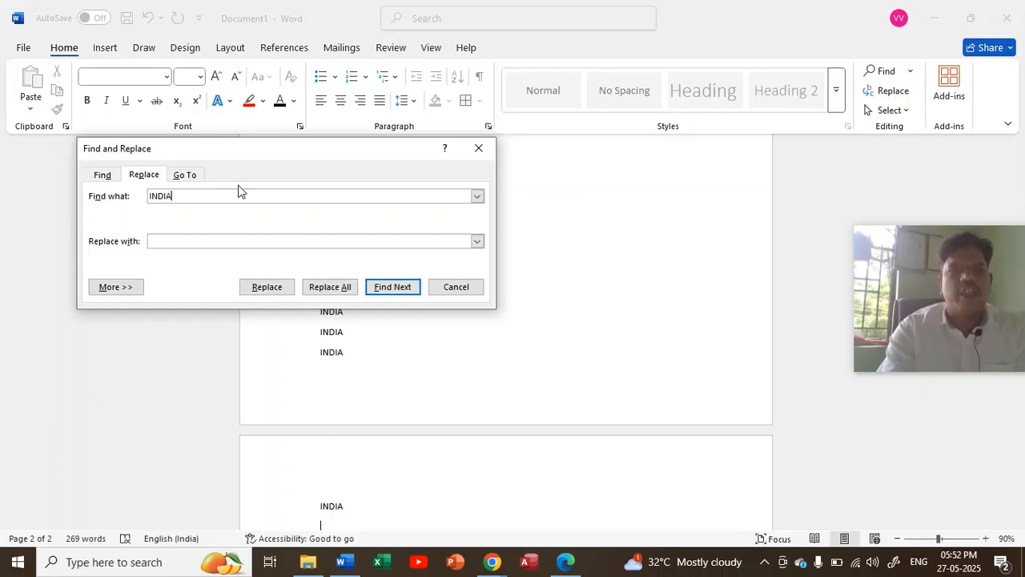
click(239, 241)
text(KERALA)
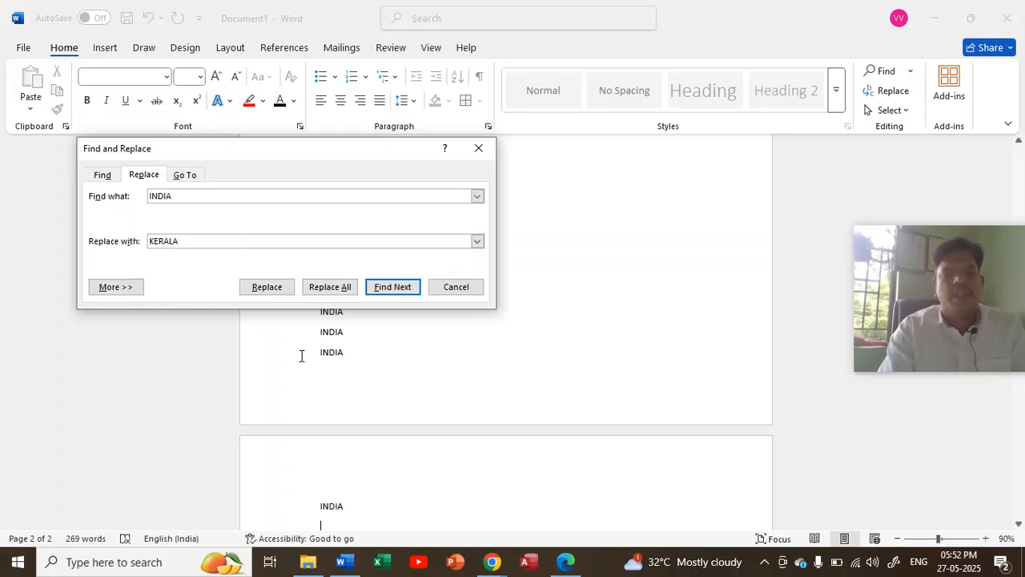
click(336, 291)
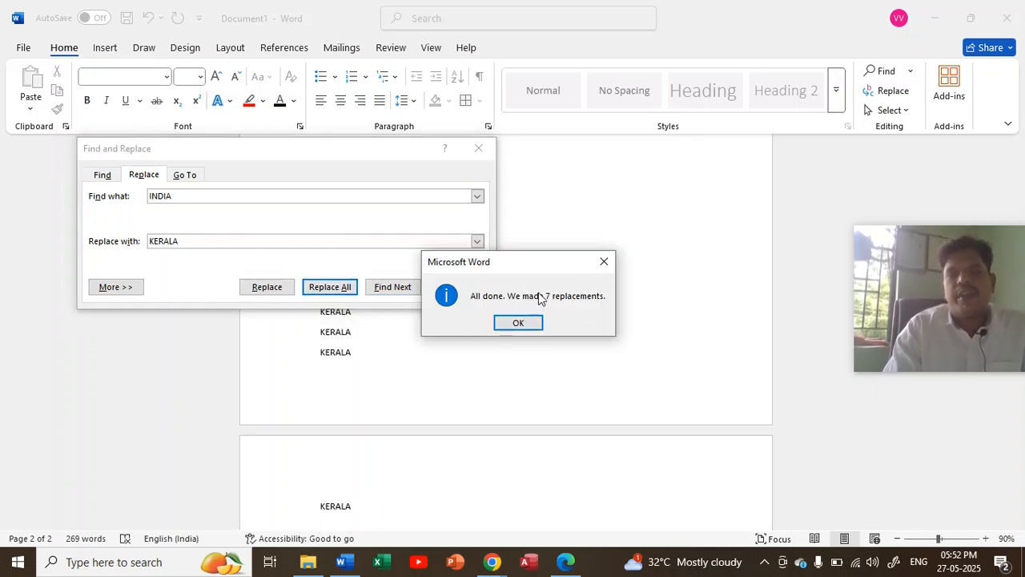
click(518, 323)
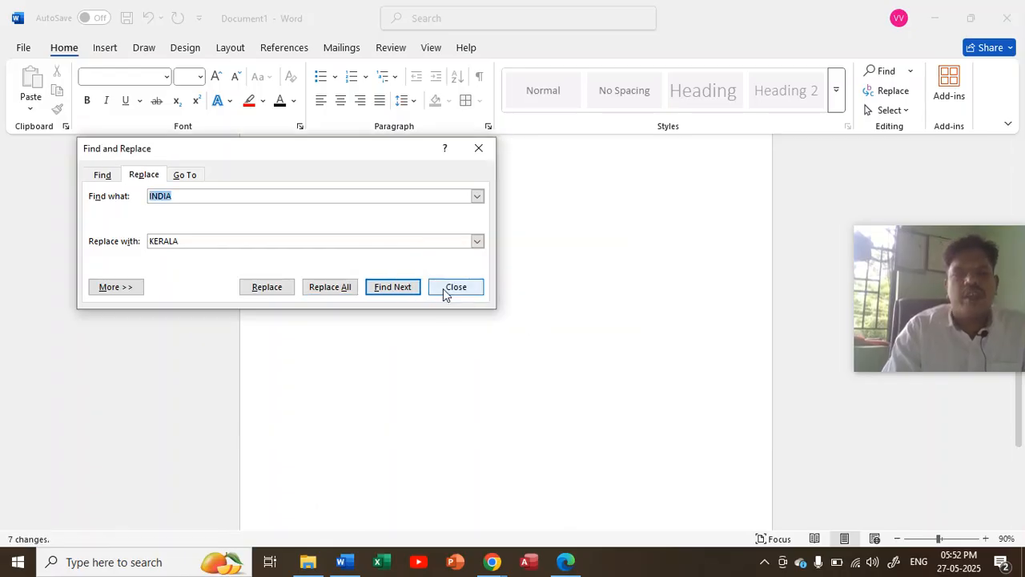
click(456, 288)
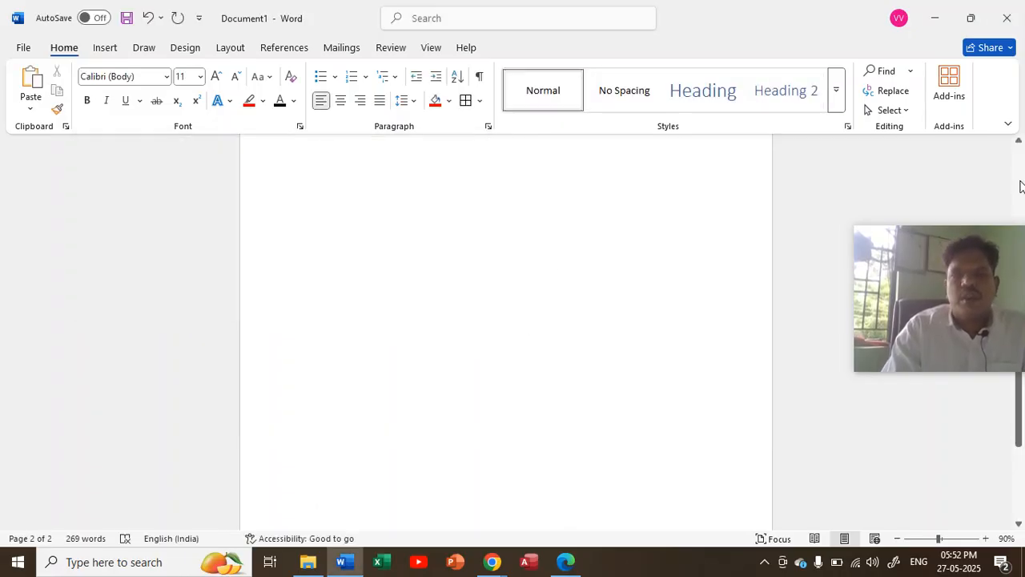
scroll(390, 253, up, 5)
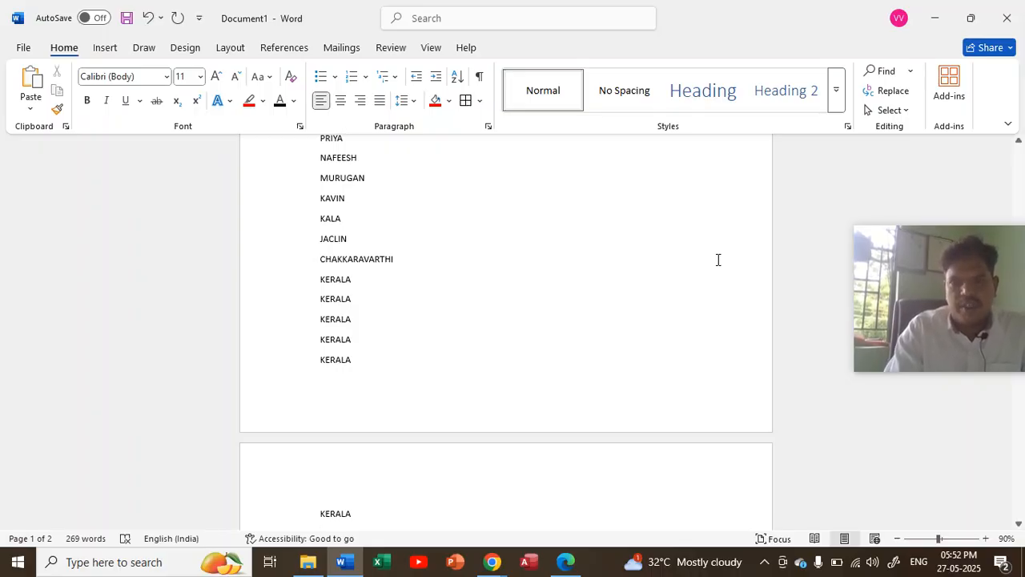
mouse_move(495, 565)
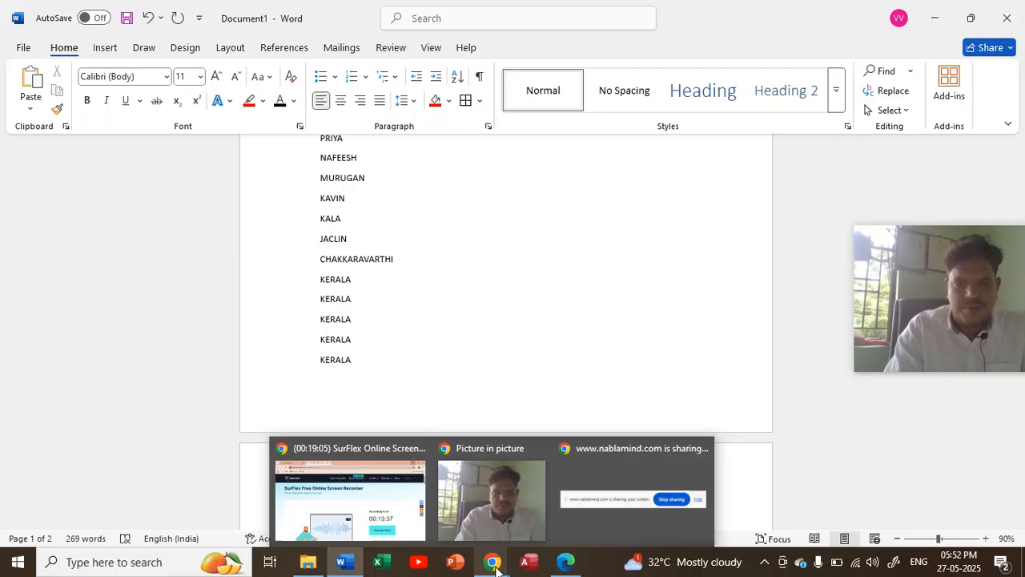